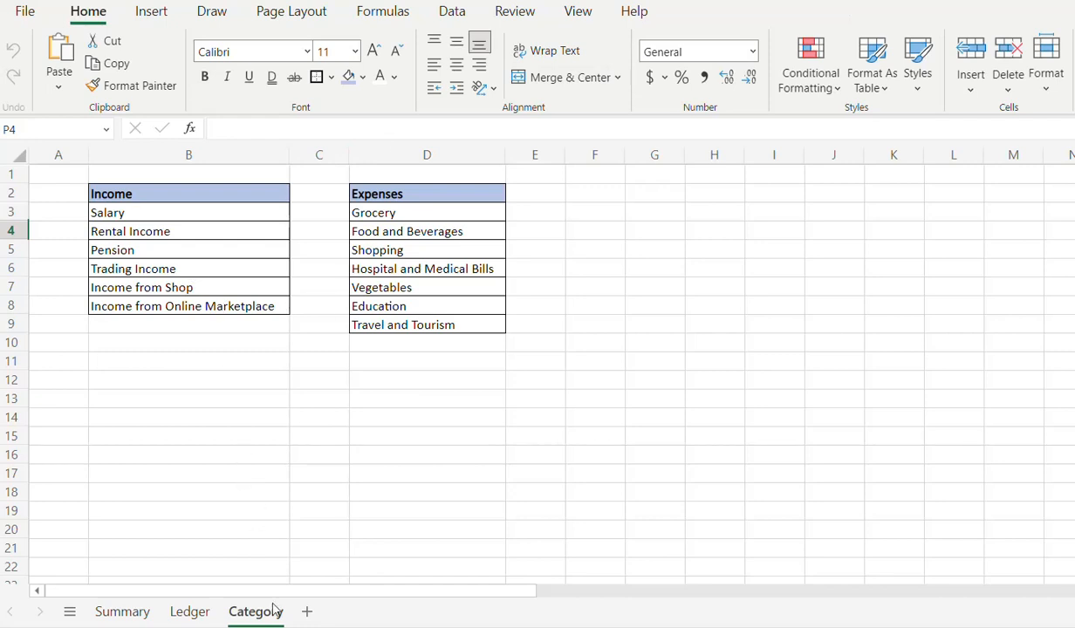
# Examine the Income and Expenses category lists on the Category sheet
pyautogui.moveTo(133, 202); pyautogui.dragTo(151, 283)
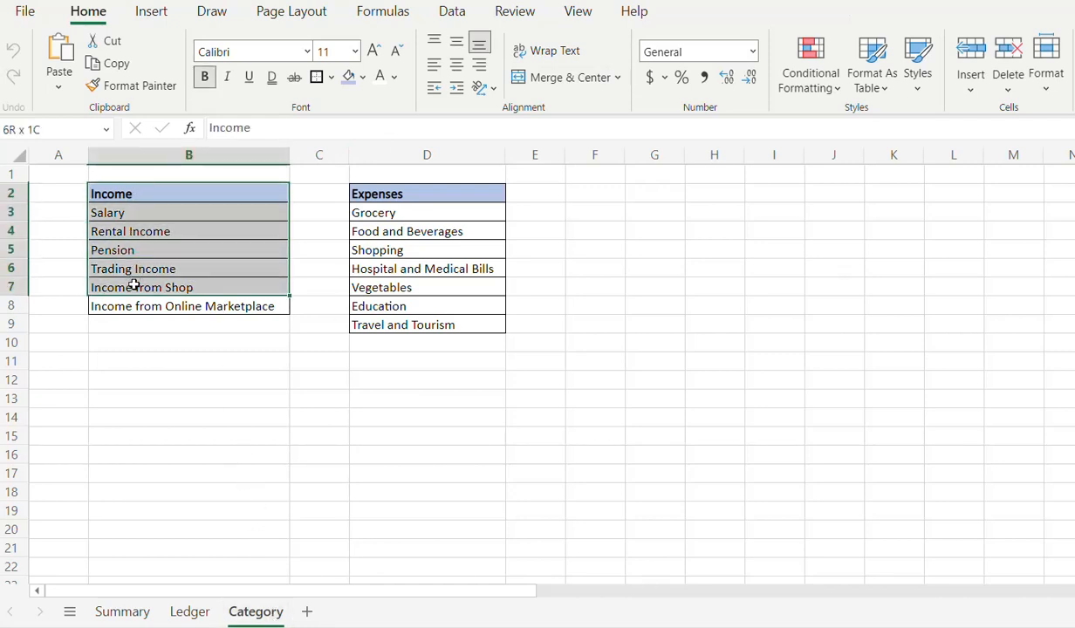
pyautogui.click(382, 196)
pyautogui.moveTo(381, 196); pyautogui.dragTo(362, 322)
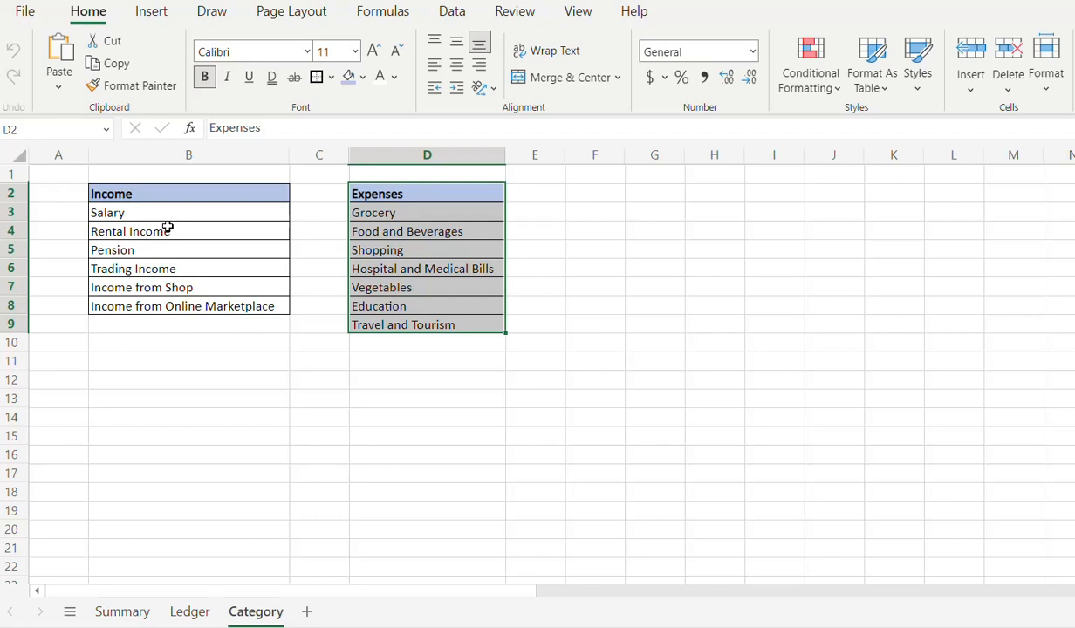
pyautogui.click(233, 244)
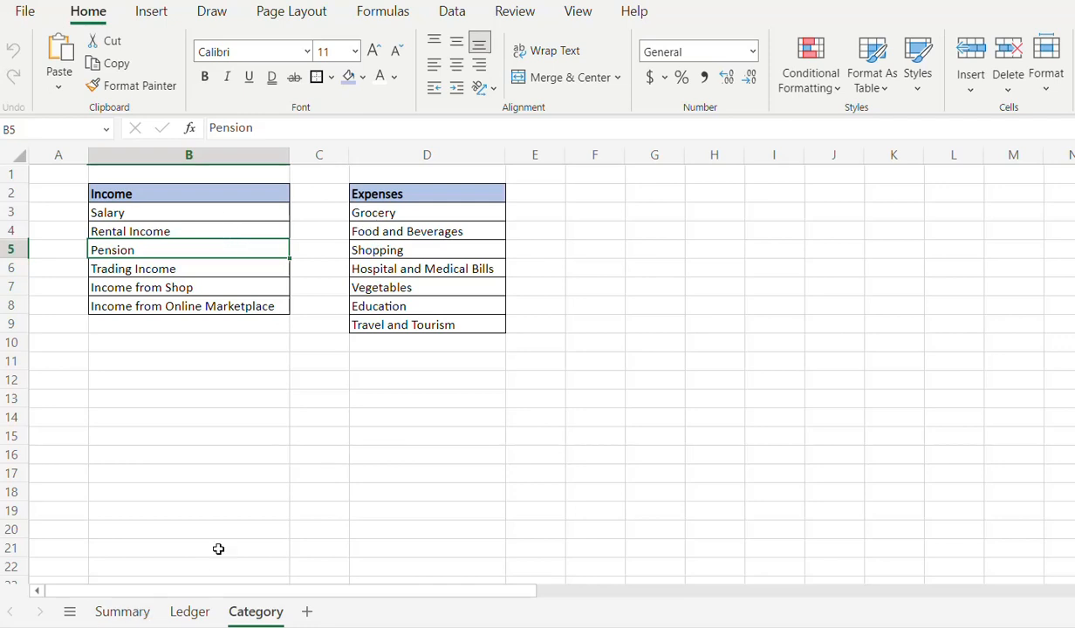
# Examine the Personal Ledger table on the Ledger sheet, covering its income columns A to D and expense columns E to H
pyautogui.click(187, 612)
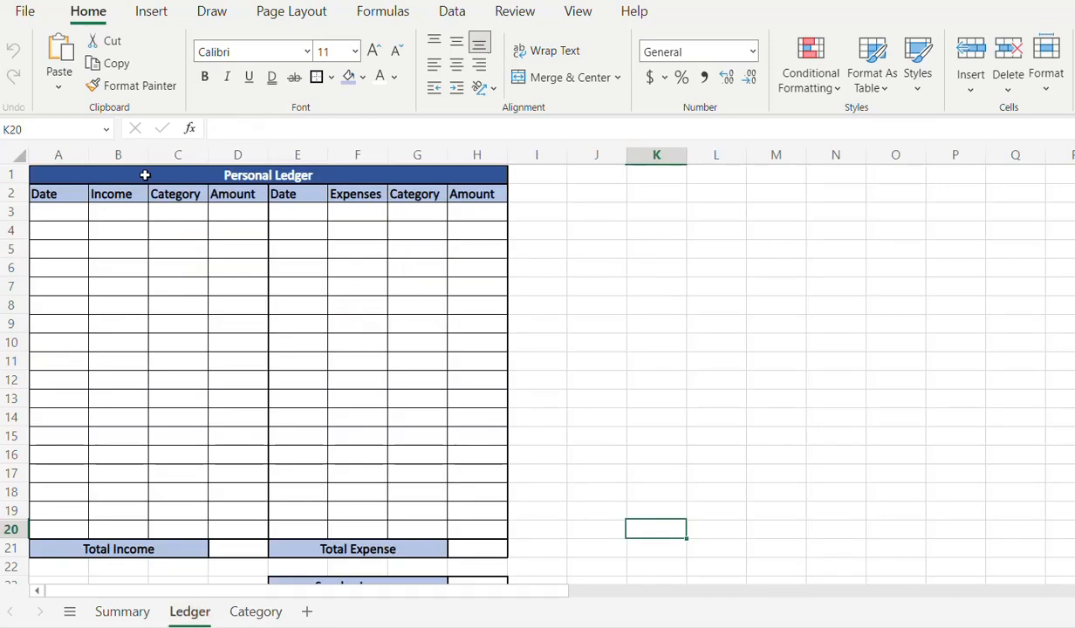
pyautogui.moveTo(145, 175); pyautogui.dragTo(96, 547)
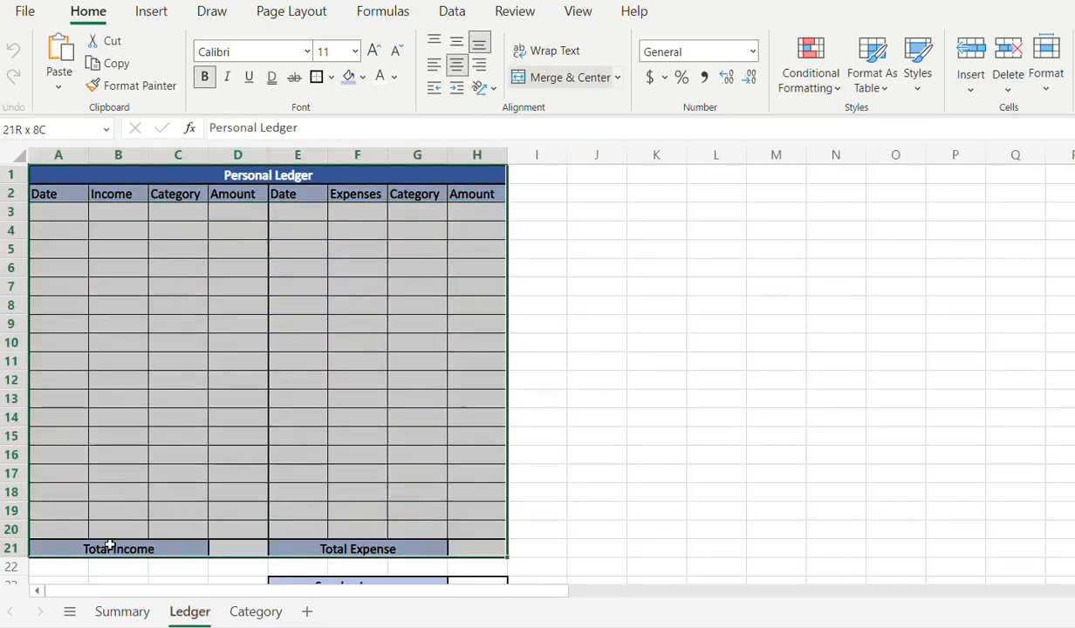
pyautogui.click(96, 436)
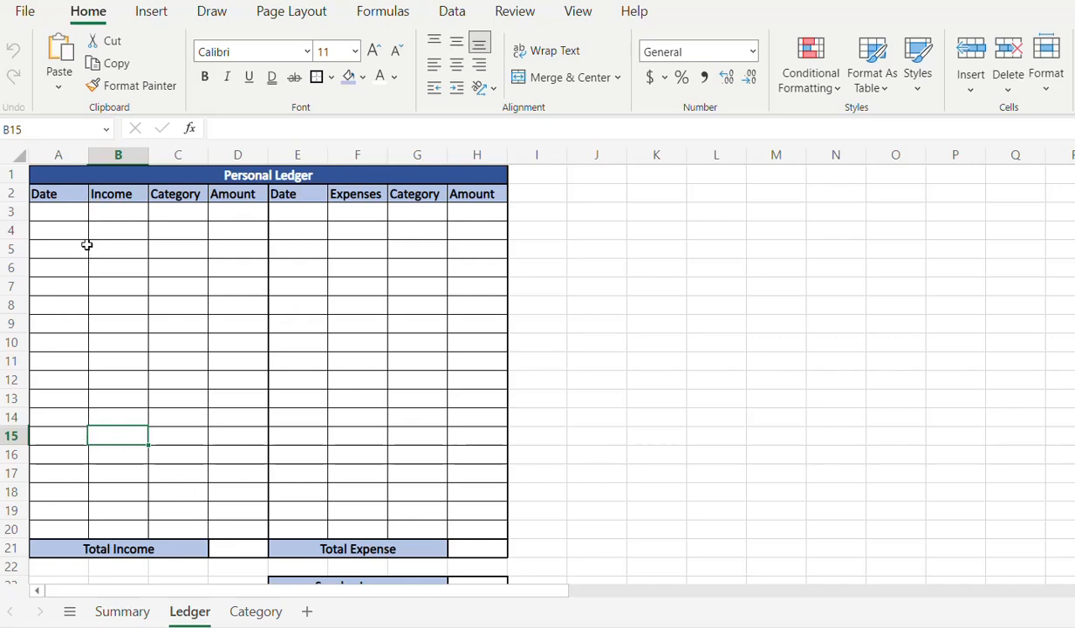
pyautogui.scroll(-3, 346, 313)
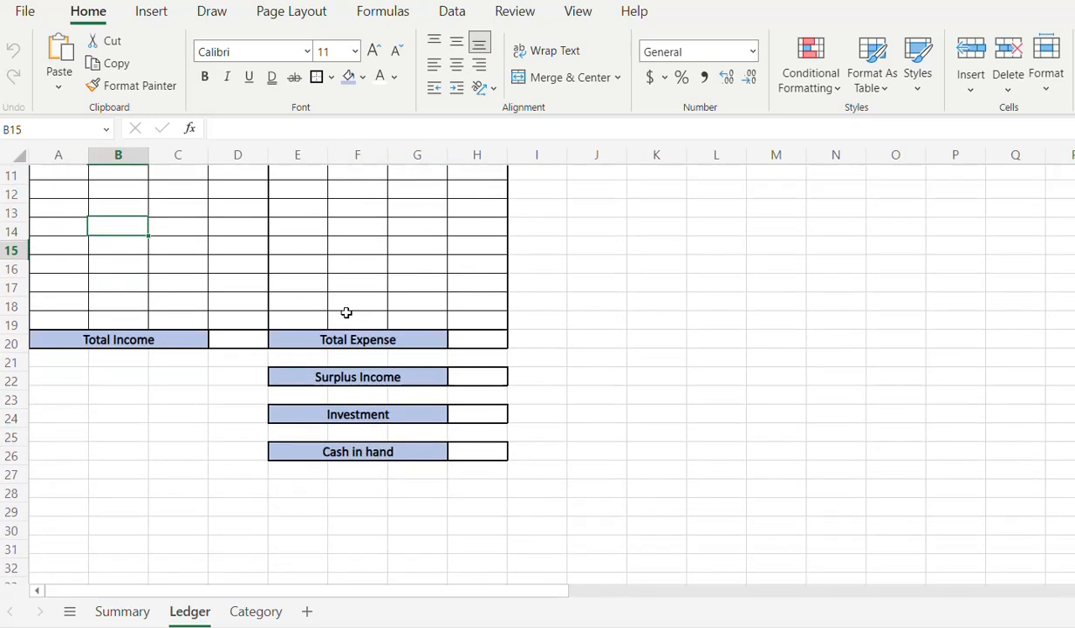
pyautogui.scroll(3, 347, 312)
pyautogui.moveTo(44, 194); pyautogui.dragTo(243, 525)
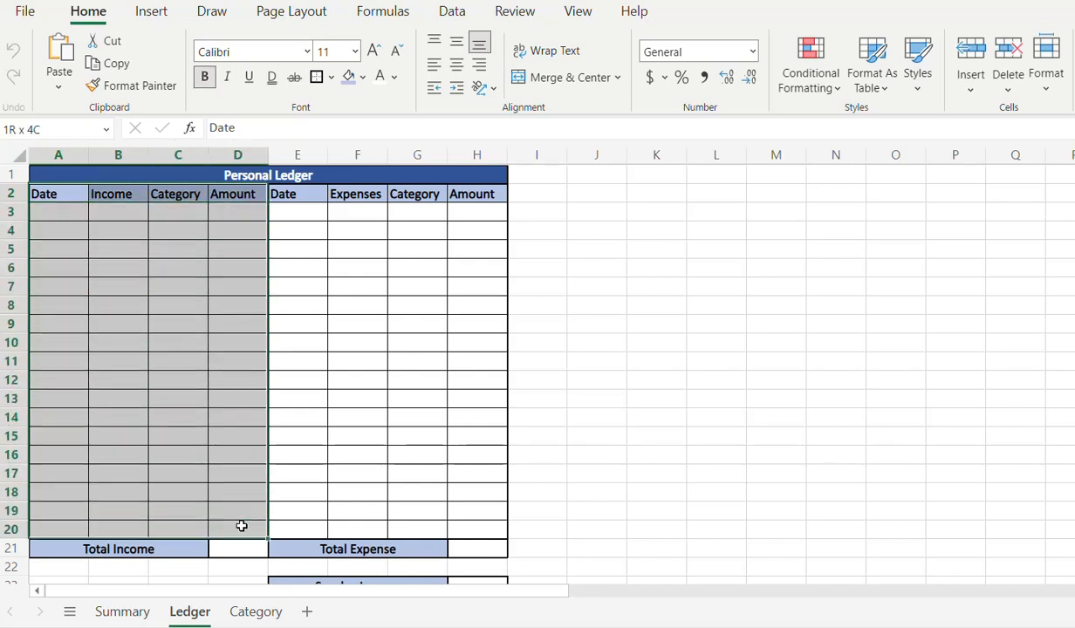
pyautogui.moveTo(293, 193); pyautogui.dragTo(467, 524)
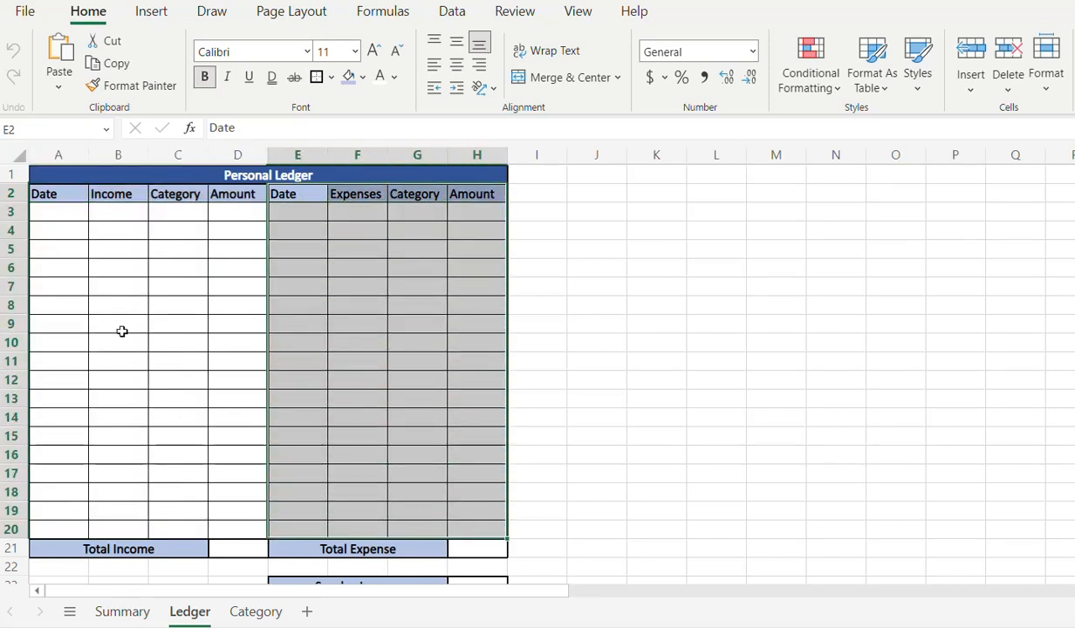
# Examine the Total Income, Total Expense, Surplus Income, Investment and Cash in hand boxes below the ledger table
pyautogui.scroll(-5, 447, 235)
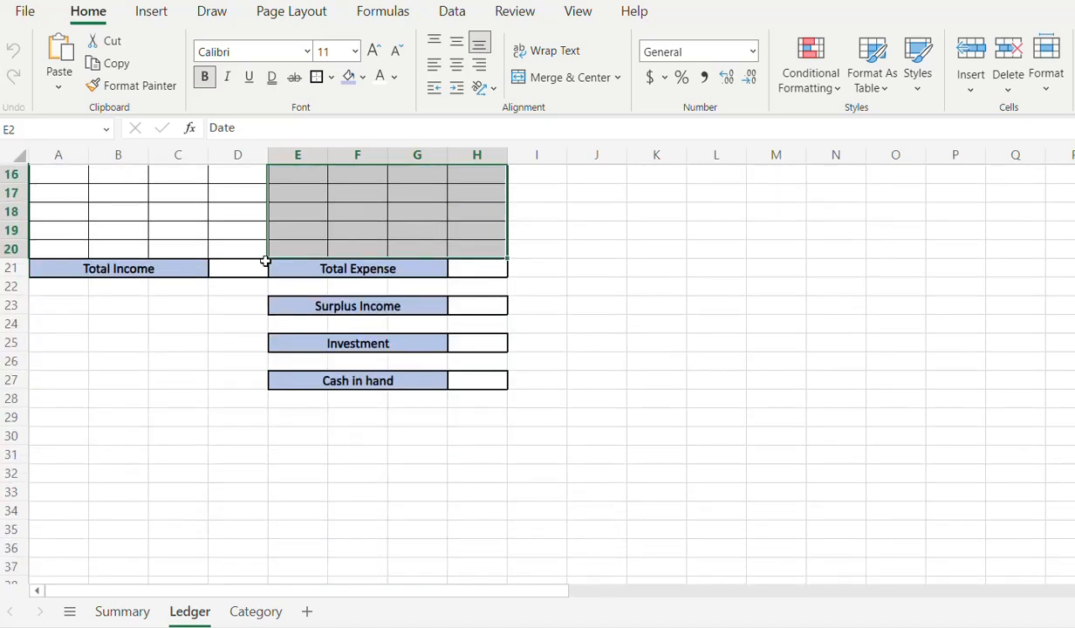
pyautogui.click(251, 269)
pyautogui.click(485, 275)
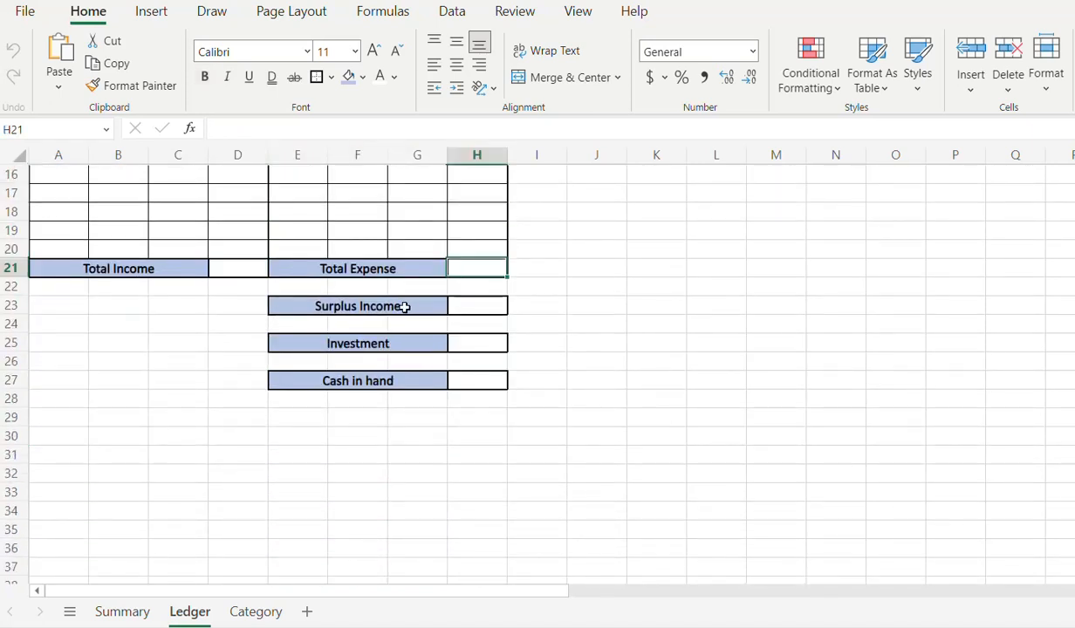
pyautogui.click(404, 307)
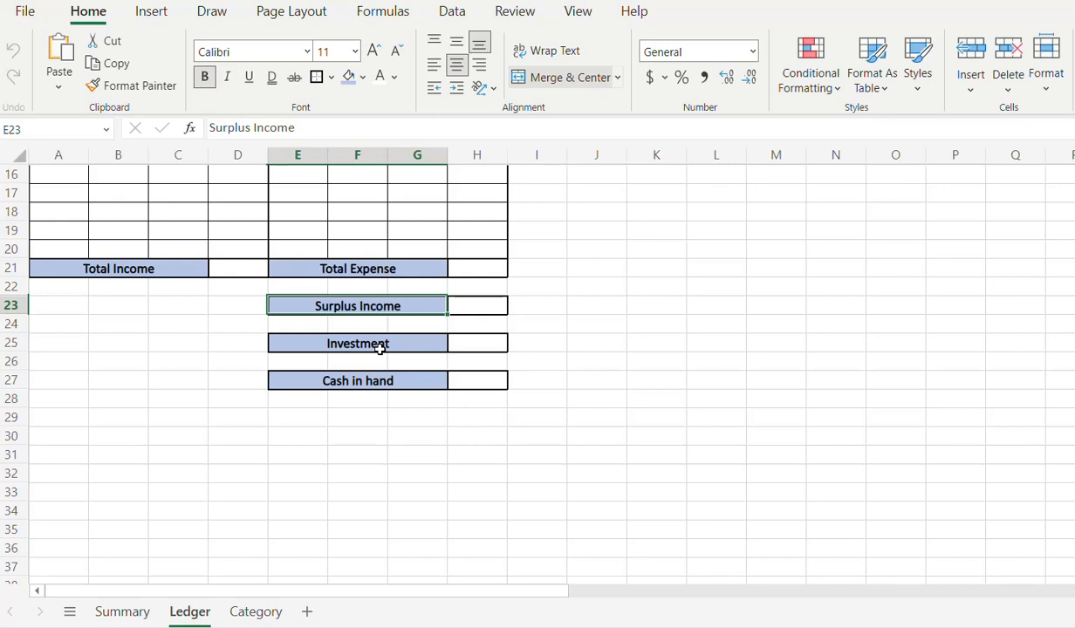
pyautogui.click(380, 347)
pyautogui.click(379, 382)
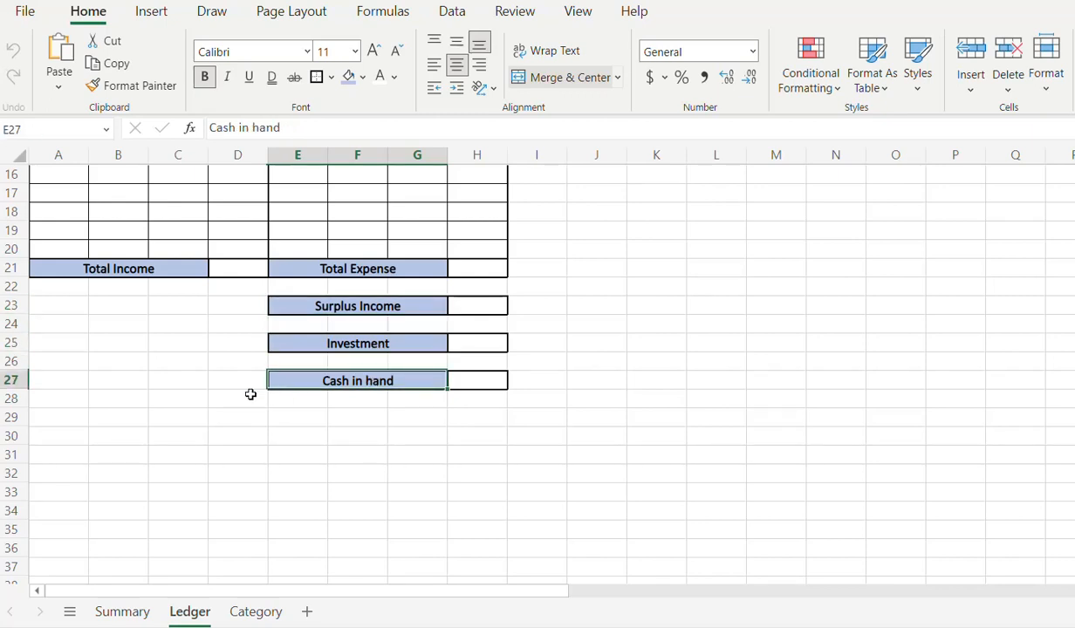
pyautogui.click(477, 381)
pyautogui.scroll(5, 223, 343)
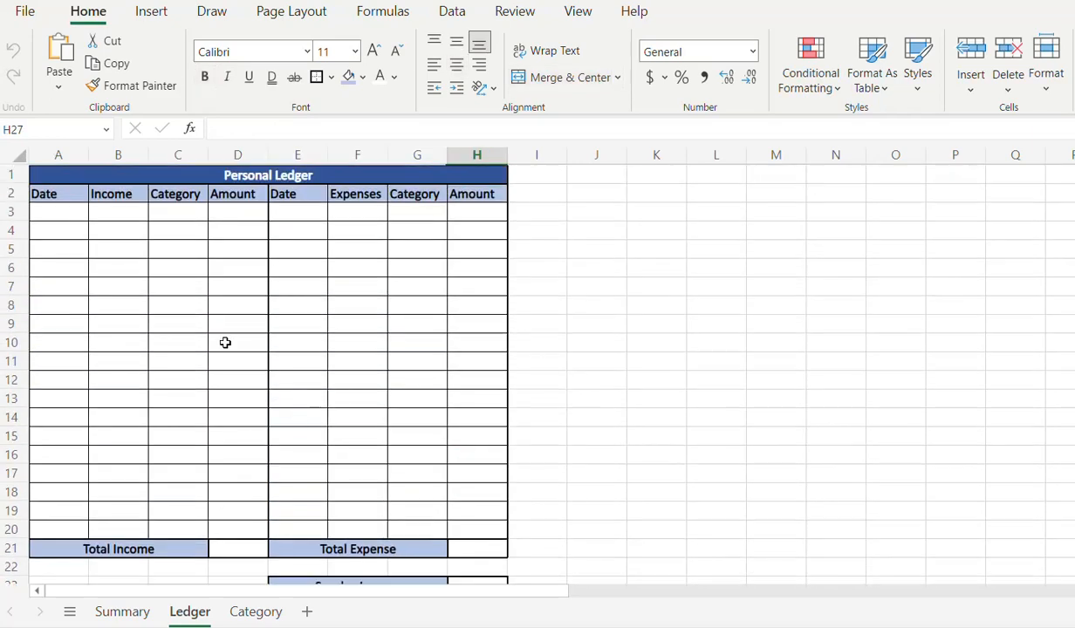
# Add a List data validation to Ledger cell C3 with the income categories in Category!B3:B8 as its source
pyautogui.click(166, 210)
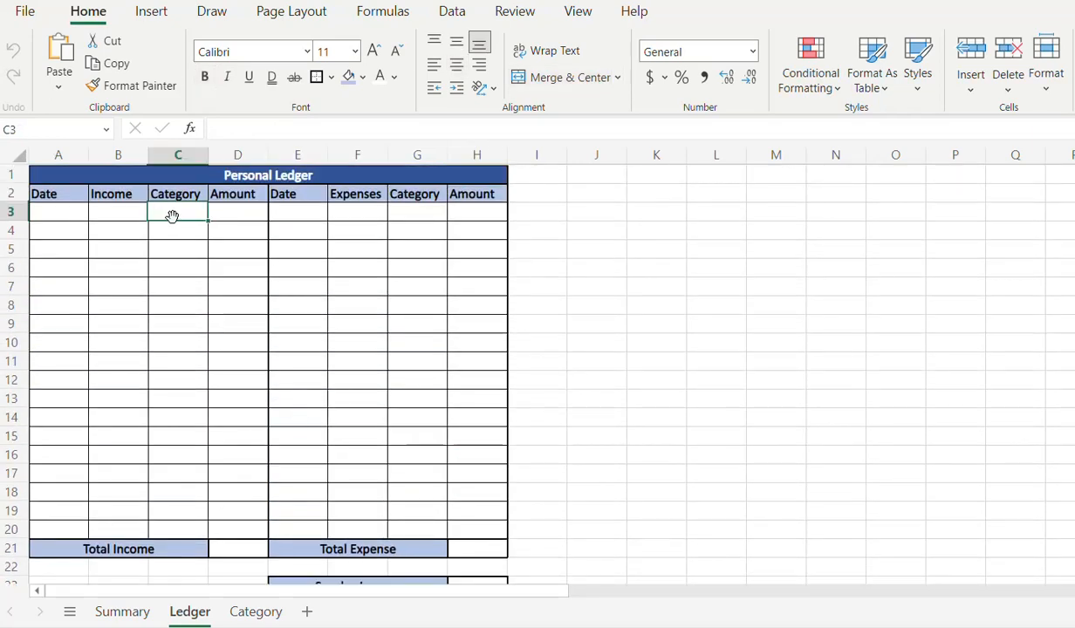
pyautogui.click(258, 606)
pyautogui.click(192, 611)
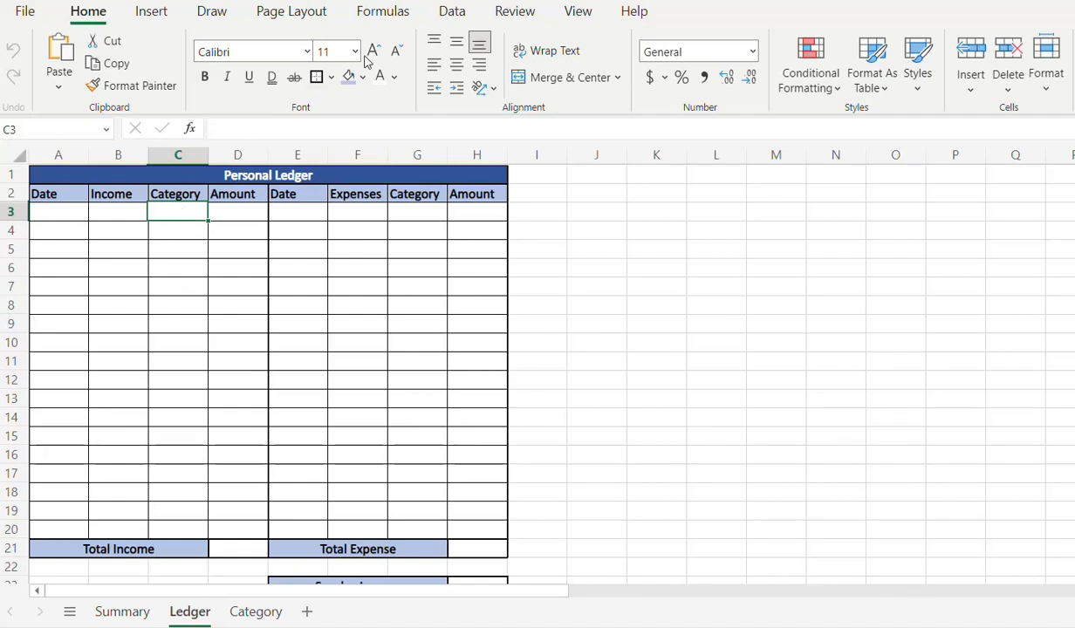
pyautogui.click(451, 13)
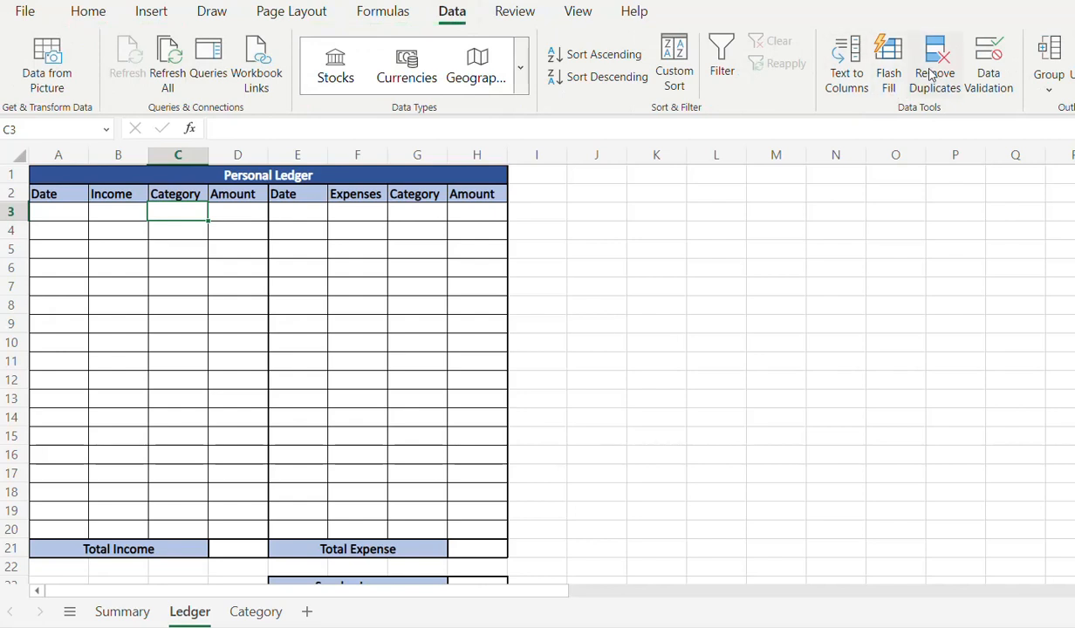
pyautogui.click(989, 70)
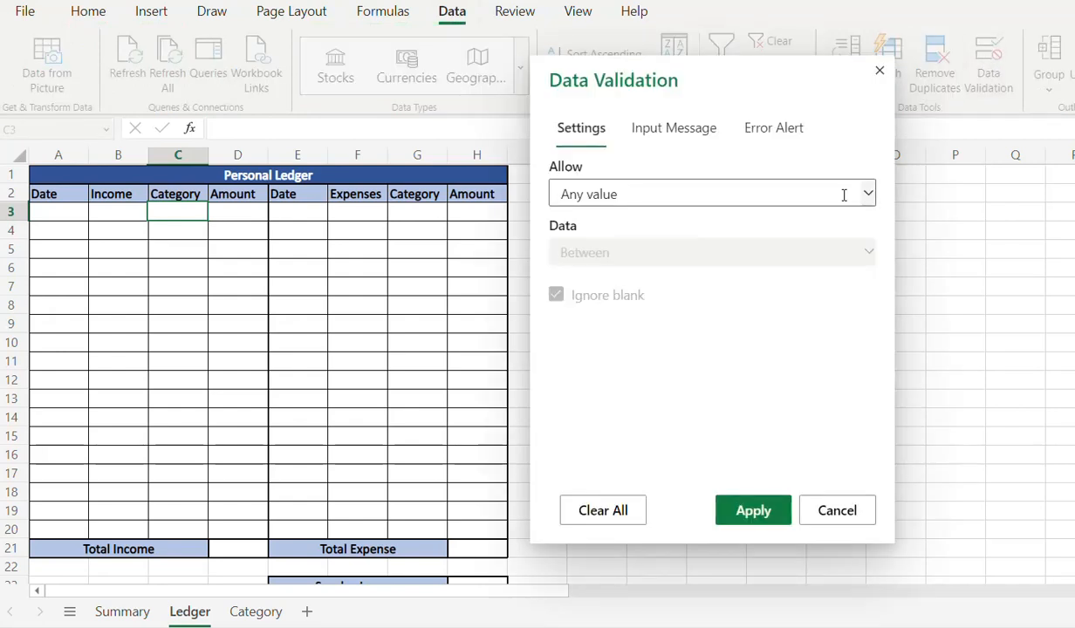
pyautogui.click(870, 199)
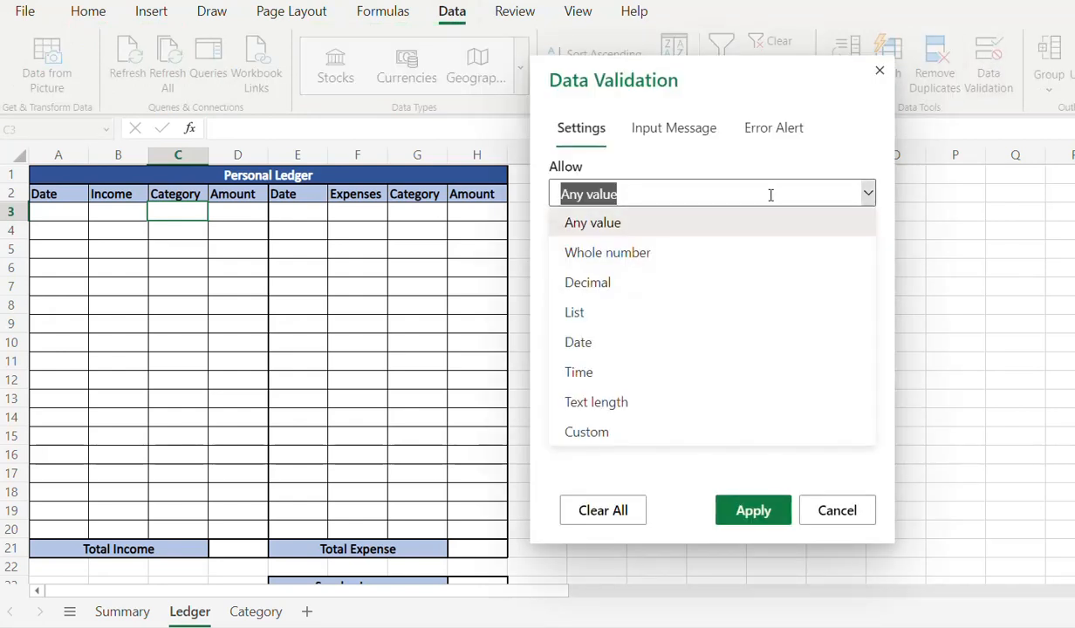
pyautogui.click(584, 313)
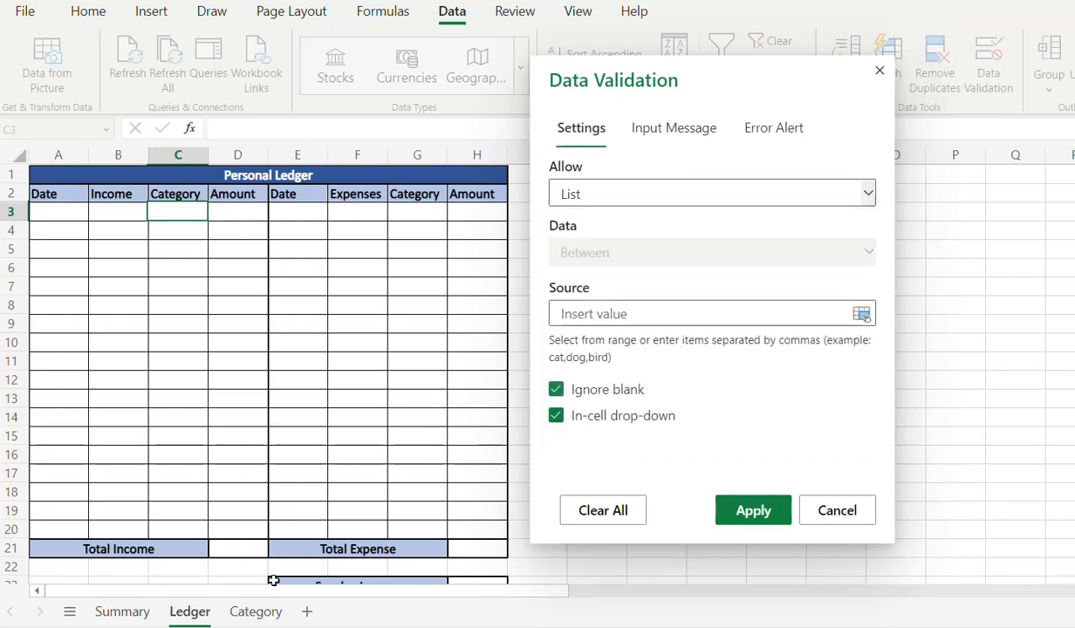
pyautogui.click(256, 612)
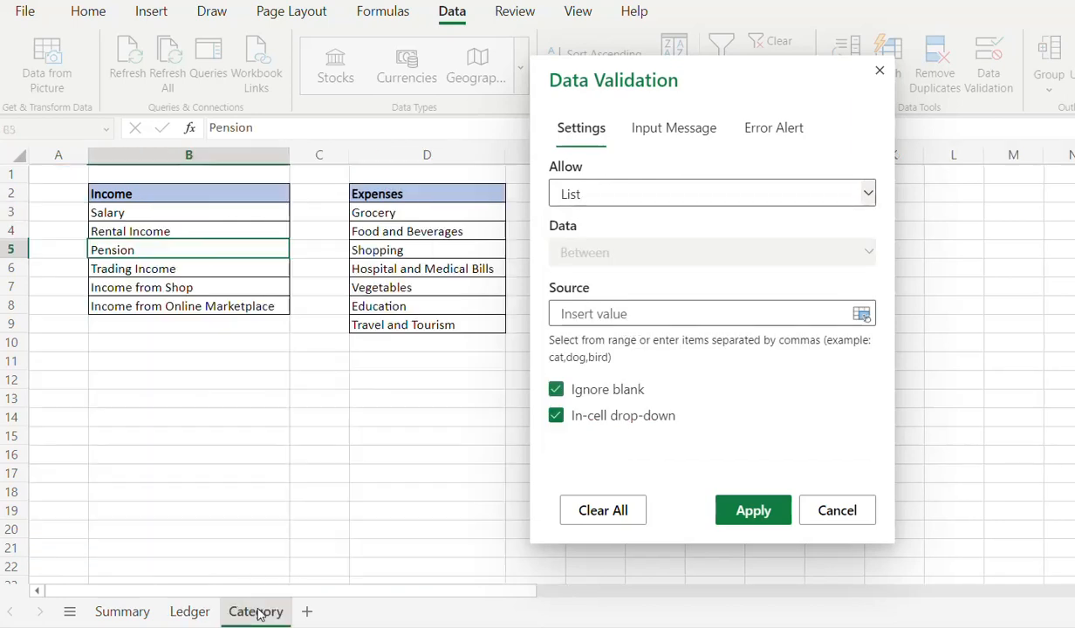
pyautogui.click(562, 313)
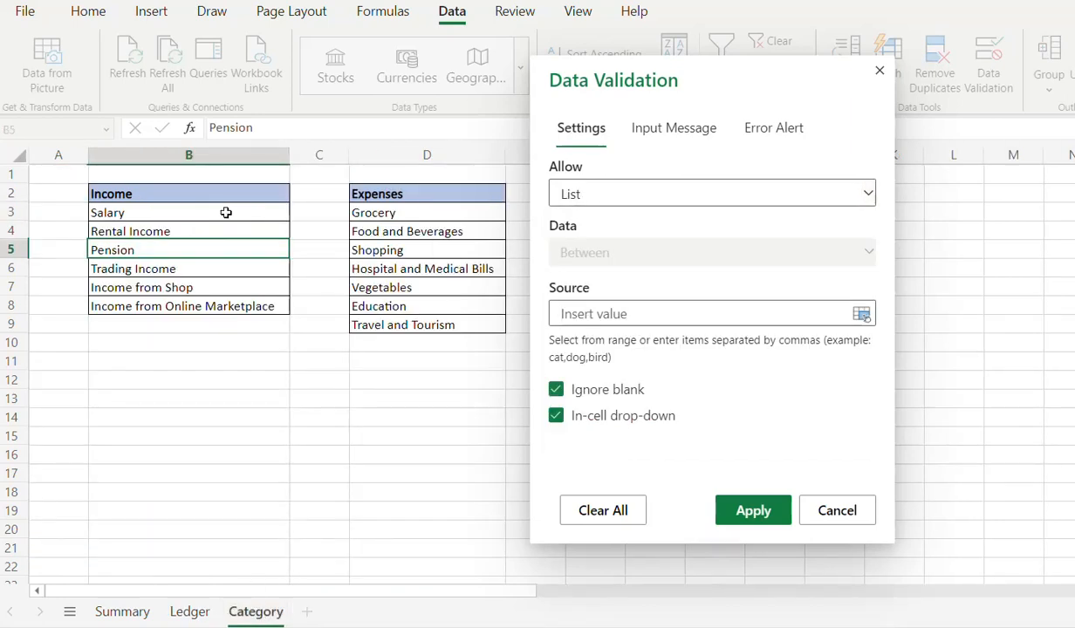
pyautogui.moveTo(218, 212); pyautogui.dragTo(199, 305)
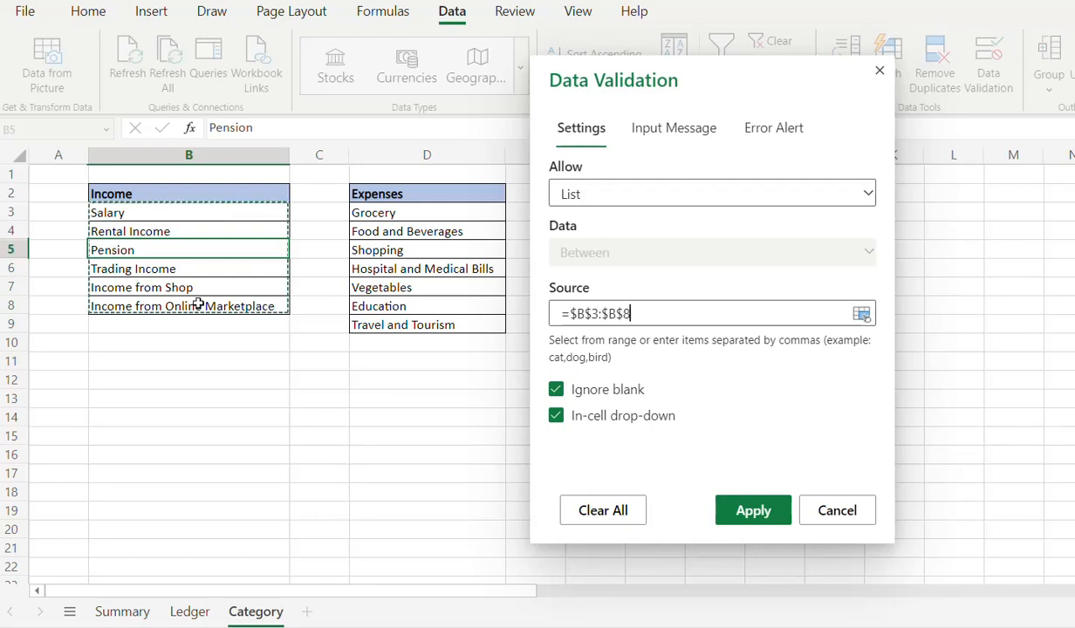
pyautogui.click(751, 511)
# Check the income category options offered by the drop-down in cell C3
pyautogui.click(216, 211)
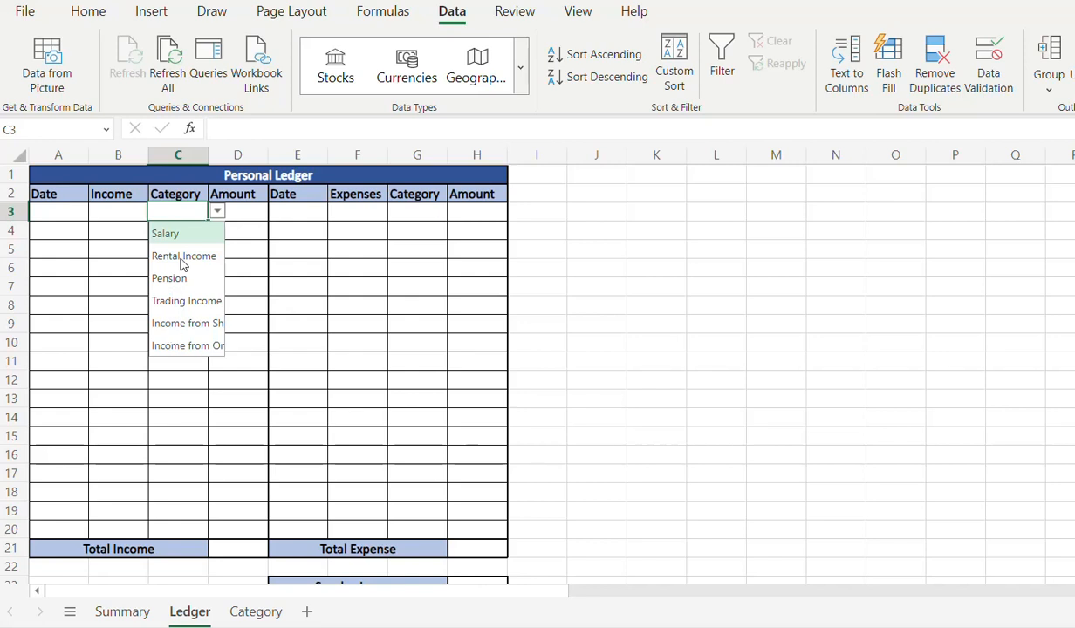
pyautogui.click(249, 269)
pyautogui.click(183, 236)
pyautogui.click(176, 269)
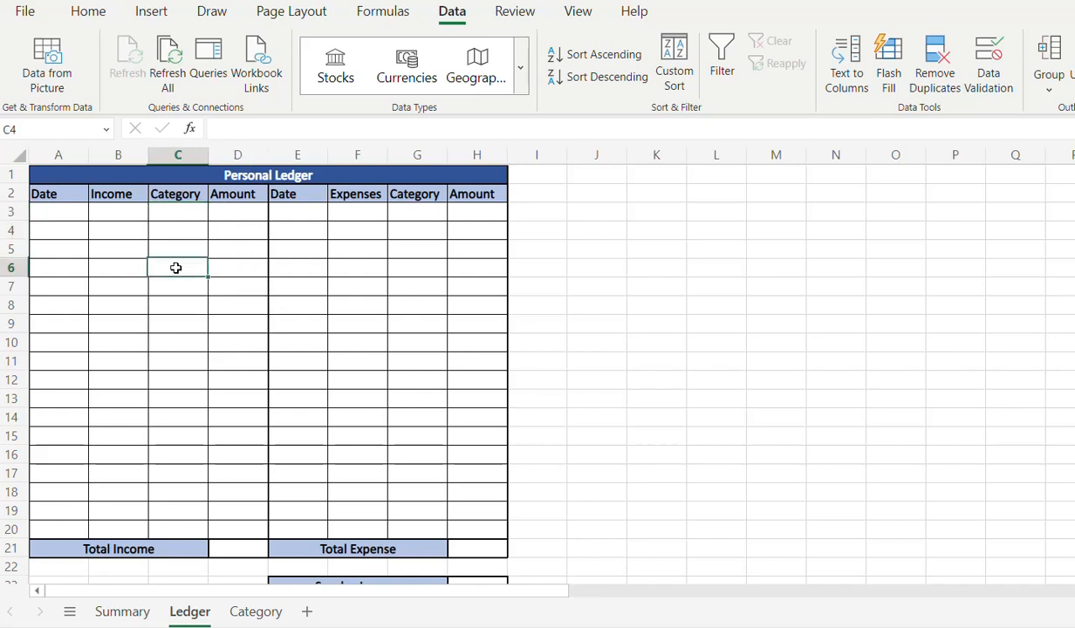
# Copy the income category drop-down from C3 to the rest of the income Category column, down to C20
pyautogui.click(163, 524)
pyautogui.hotkey('ctrl', 'shift', 'Up')
pyautogui.hotkey('shift', 'Down')
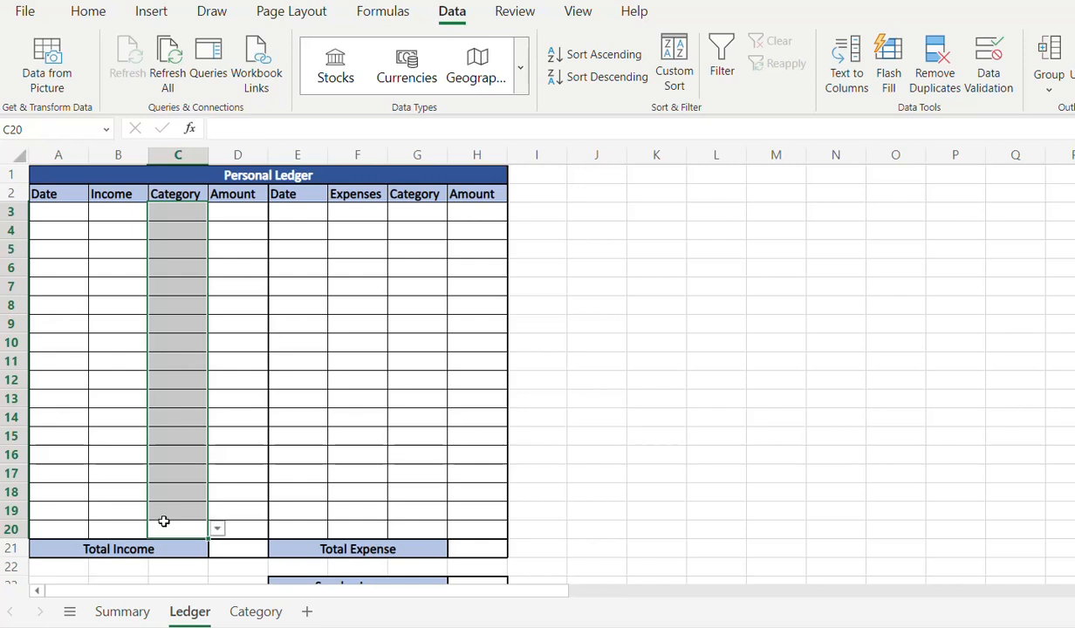
# Check that the income category drop-down works in cells C20 and C14
pyautogui.click(178, 491)
pyautogui.click(199, 526)
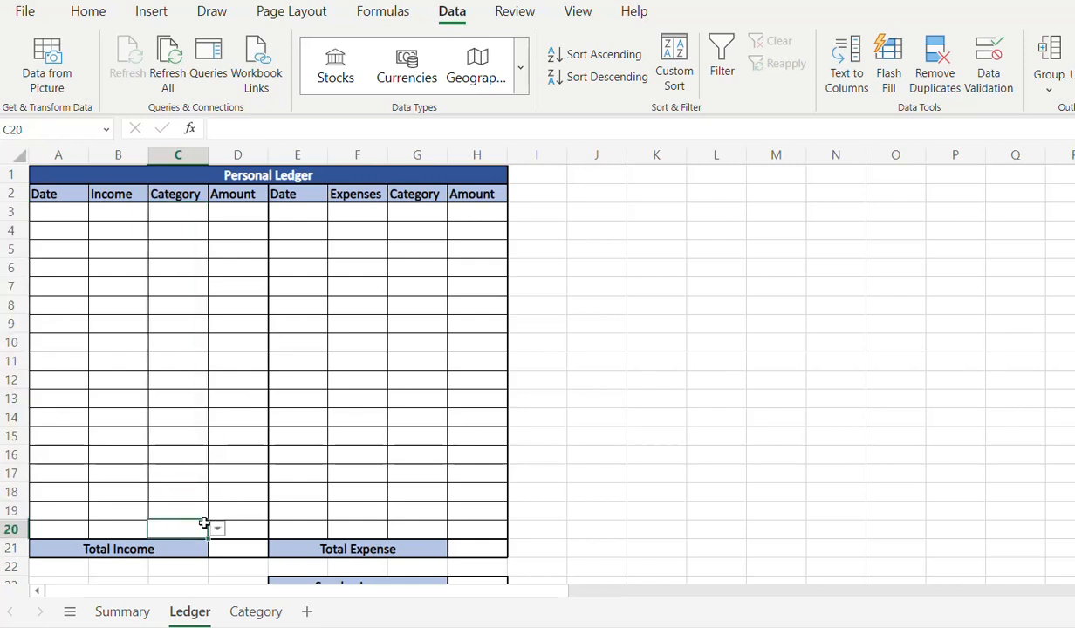
pyautogui.click(218, 529)
pyautogui.click(186, 415)
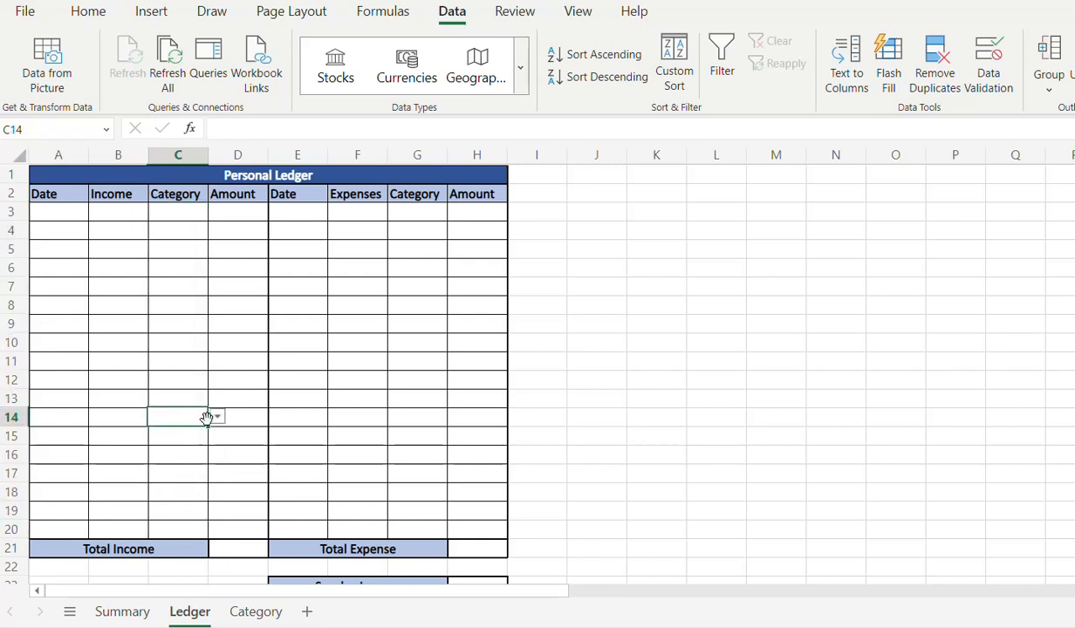
pyautogui.click(217, 419)
pyautogui.click(249, 382)
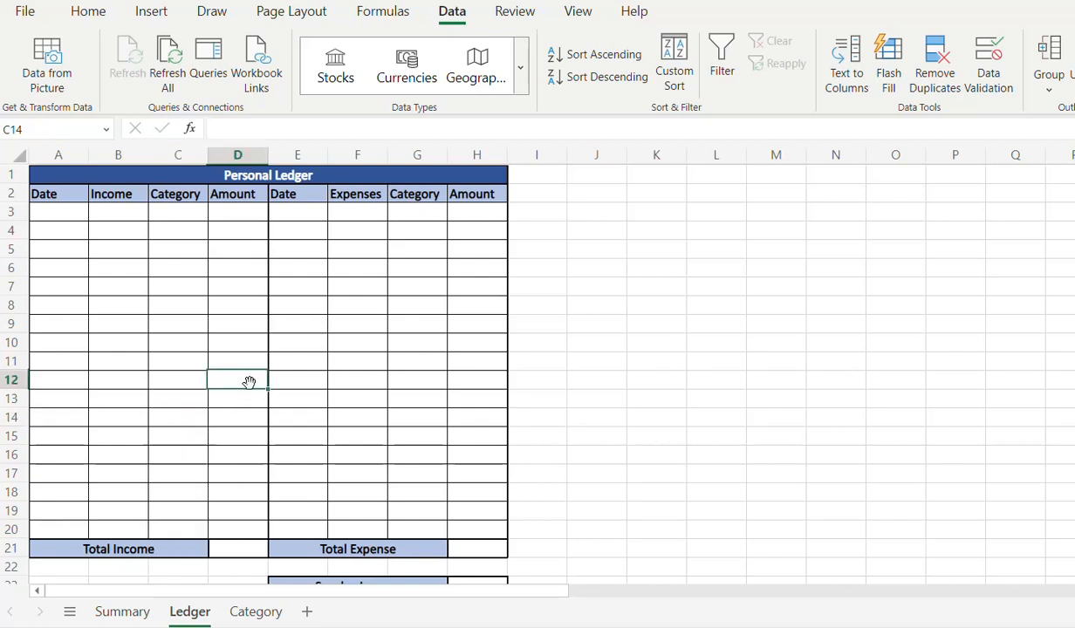
# Add a List data validation to Ledger cell G3 with the expense categories in Category!D3:D9 as its source
pyautogui.click(413, 212)
pyautogui.click(973, 65)
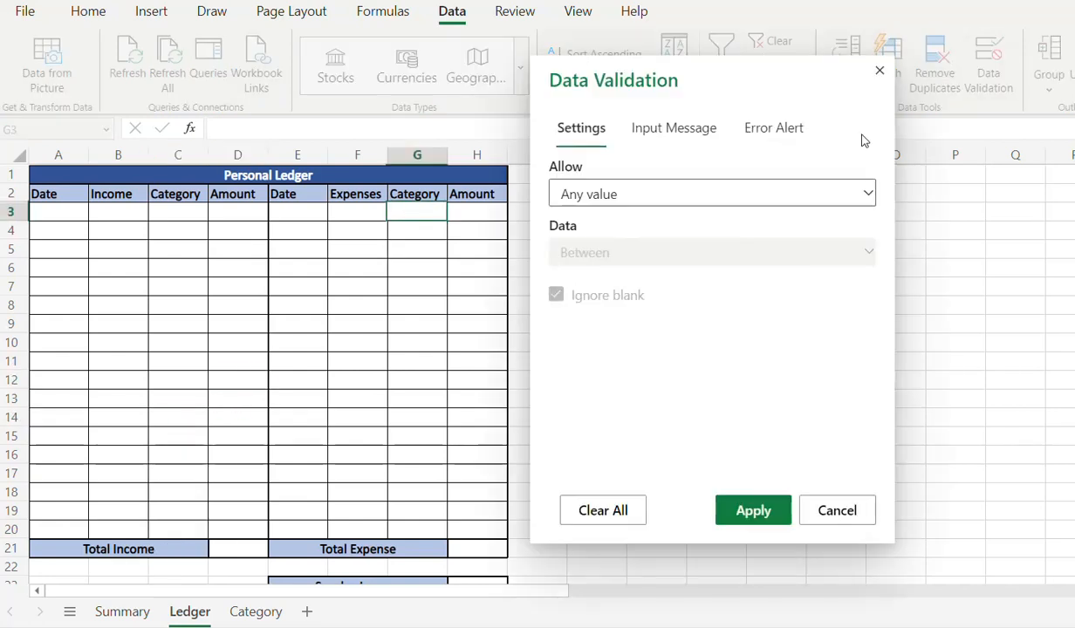
pyautogui.click(869, 193)
pyautogui.click(619, 316)
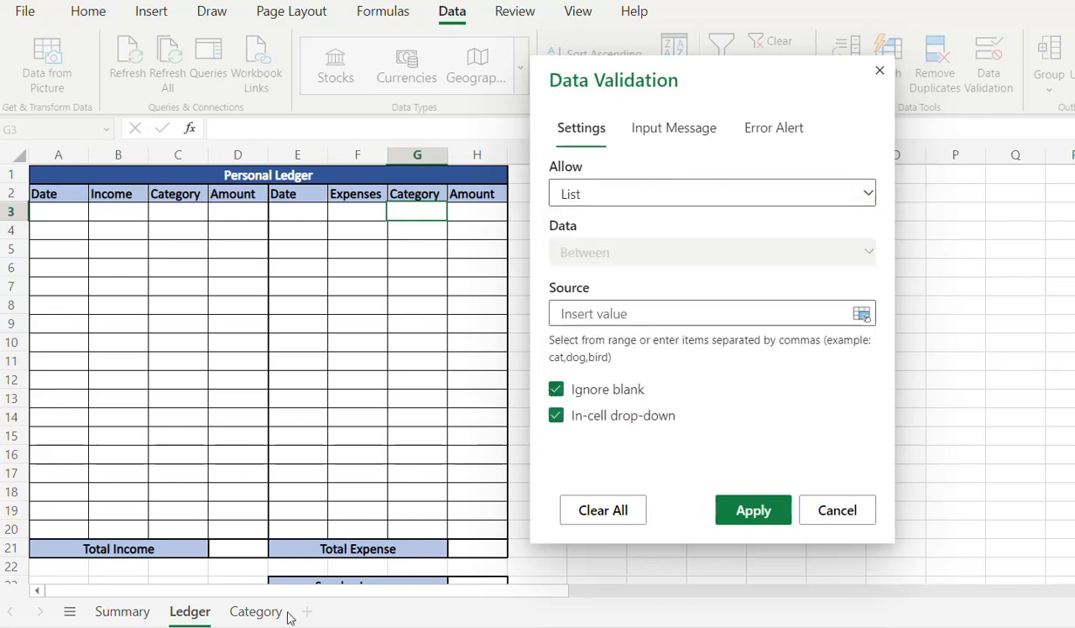
pyautogui.click(256, 612)
pyautogui.moveTo(372, 212); pyautogui.dragTo(375, 319)
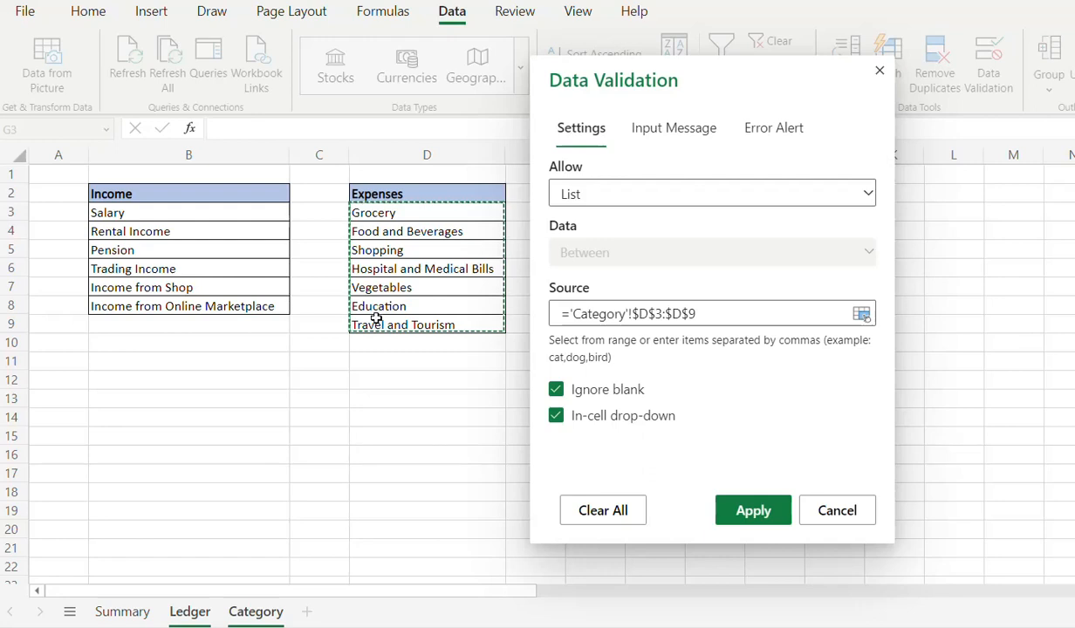
pyautogui.click(742, 510)
# Copy the expense category drop-down from G3 down to G20 and check its options in G4
pyautogui.moveTo(419, 522); pyautogui.dragTo(432, 218)
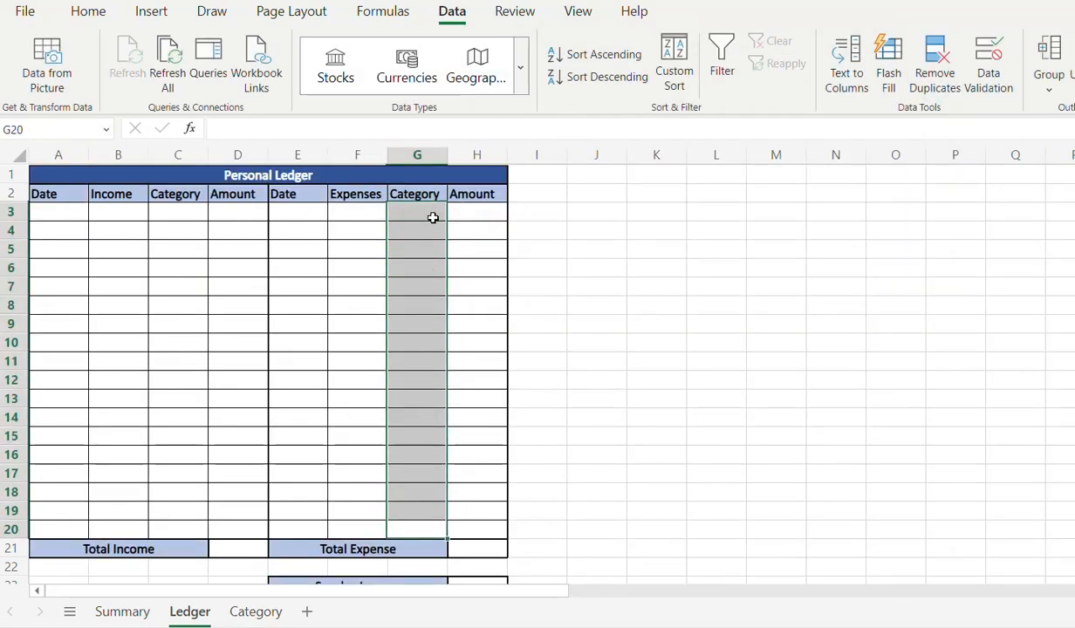
pyautogui.doubleClick(418, 232)
pyautogui.click(419, 205)
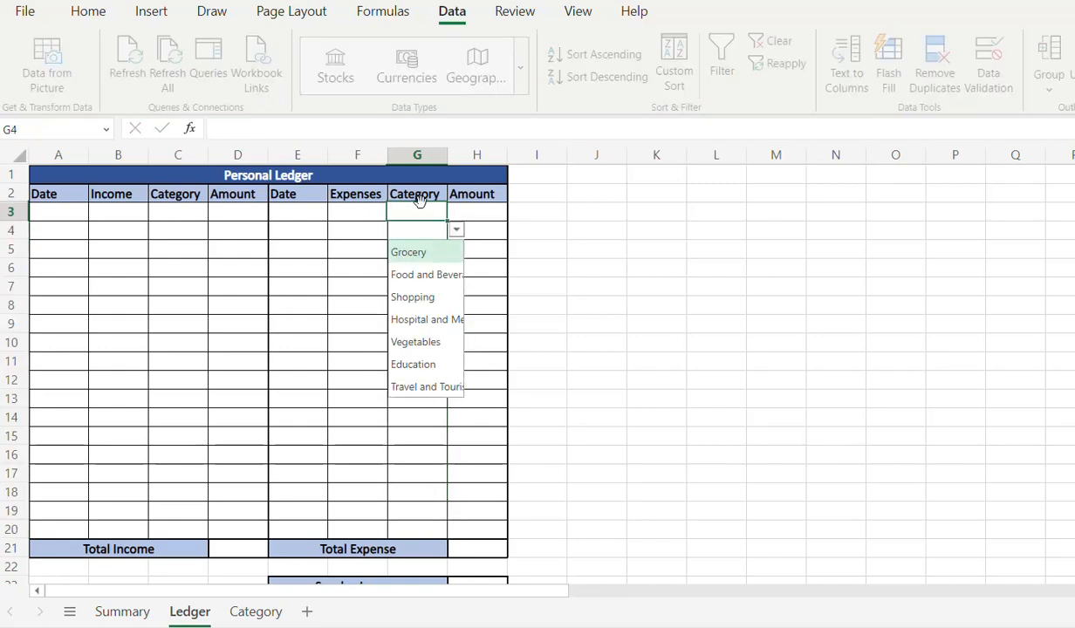
pyautogui.click(415, 246)
pyautogui.click(406, 288)
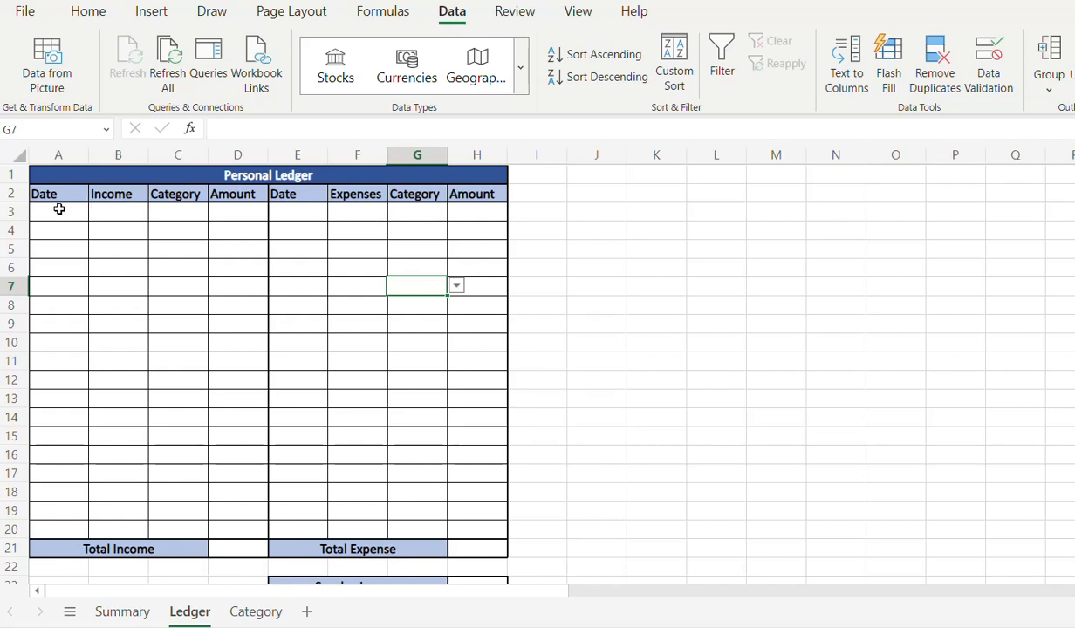
# Enter the date 1/6/2023 in Ledger cell A3 and the income description Salary in B3
pyautogui.moveTo(58, 209); pyautogui.dragTo(204, 261)
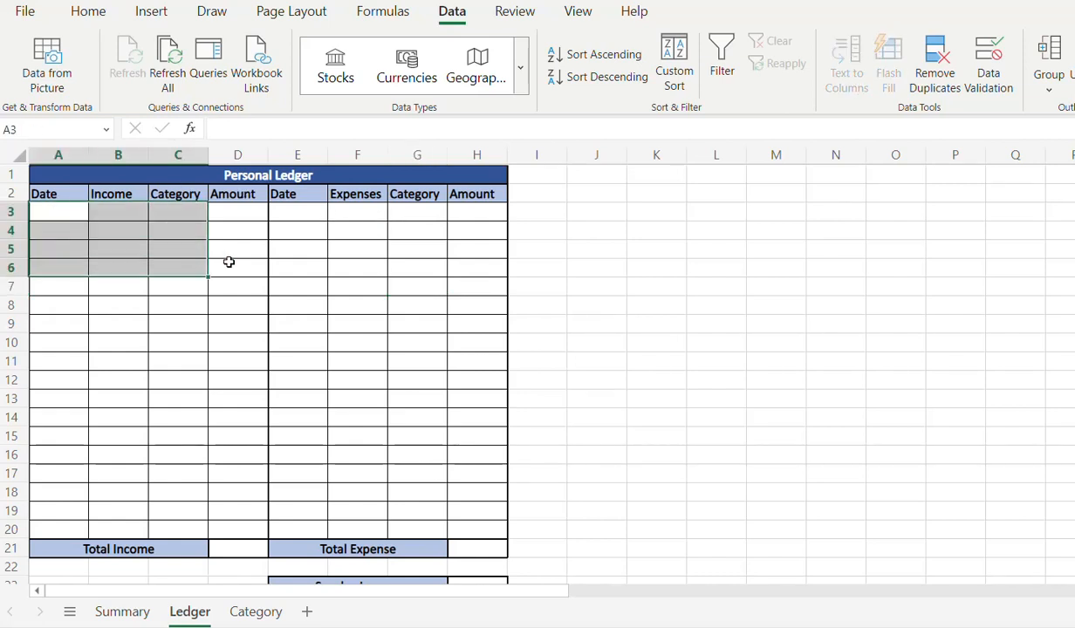
pyautogui.click(57, 213)
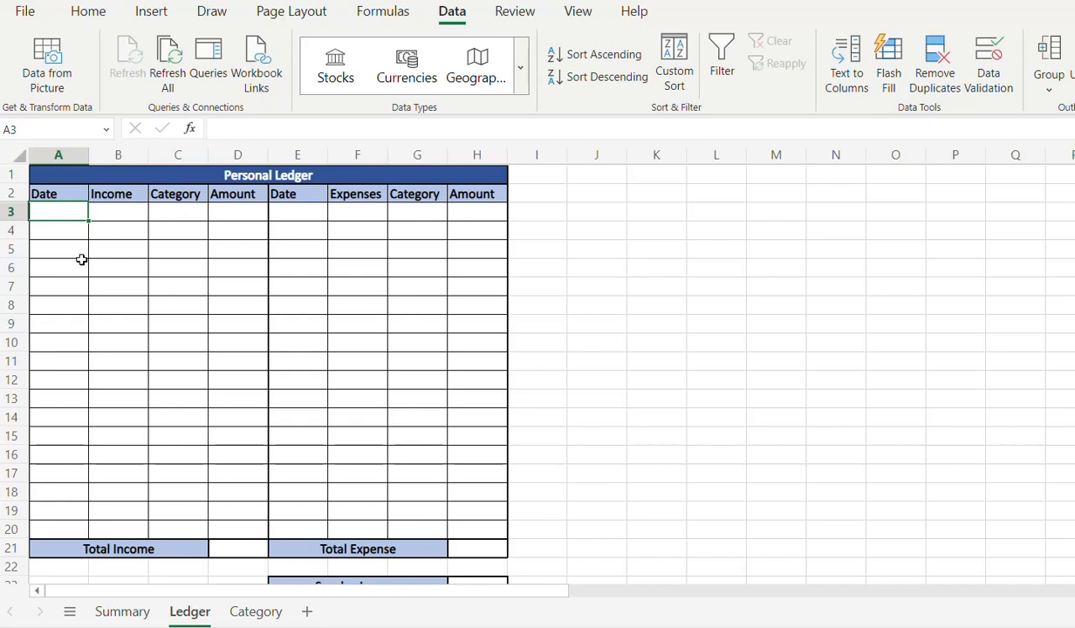
pyautogui.write('1/6/')
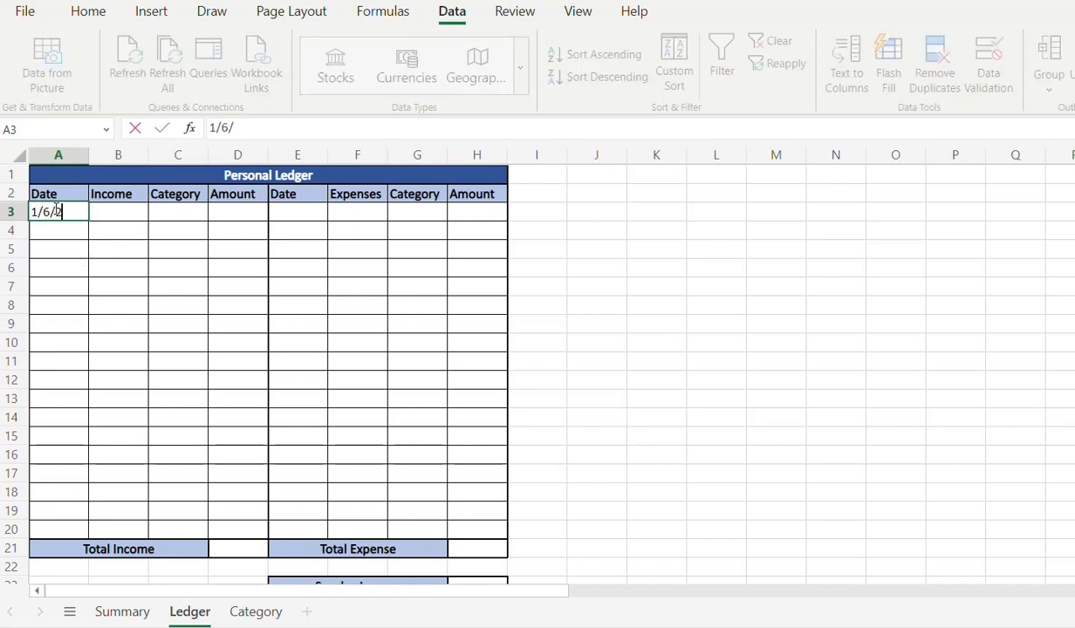
pyautogui.write('2023')
pyautogui.press('Return')
pyautogui.click(56, 211)
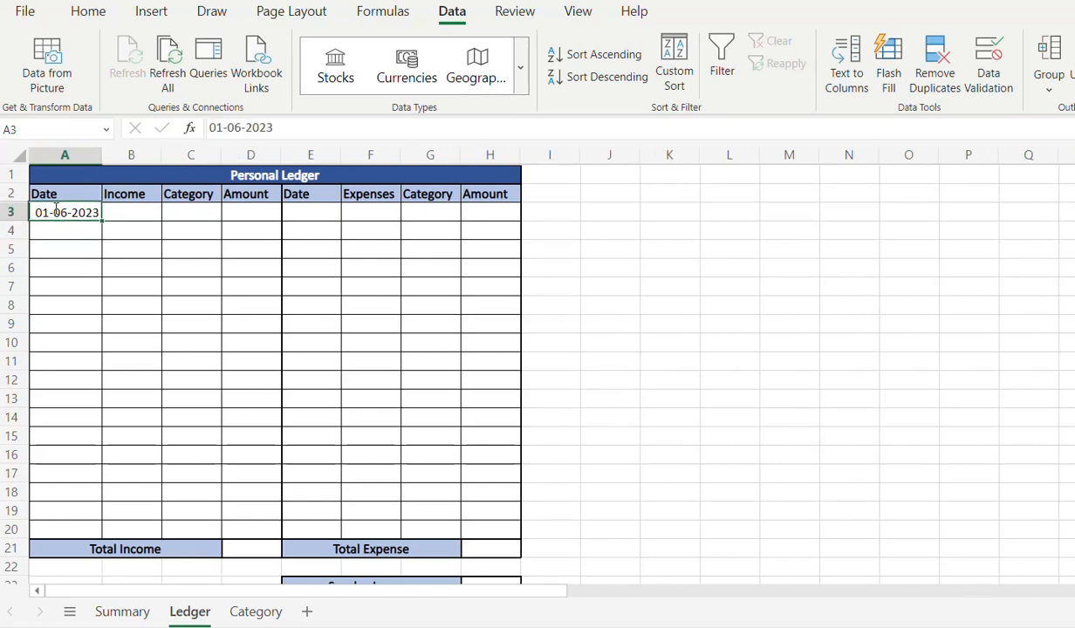
pyautogui.press('Tab')
pyautogui.write('Salary')
pyautogui.press('Tab')
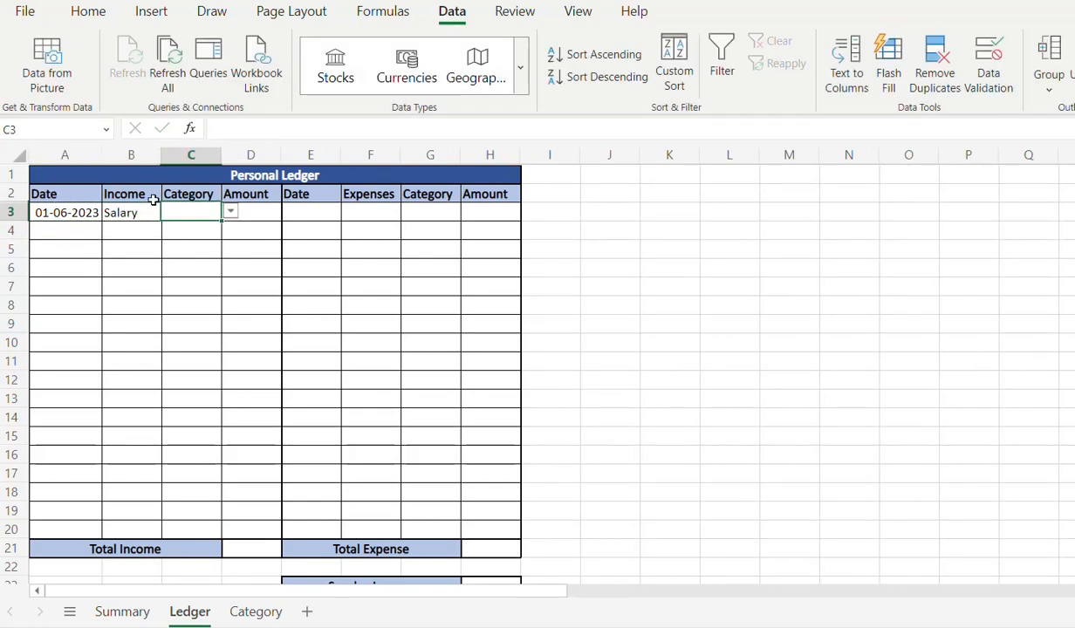
# Choose Salary as the category in C3 and enter 50,000 as its amount in D3
pyautogui.click(229, 212)
pyautogui.click(178, 232)
pyautogui.click(260, 212)
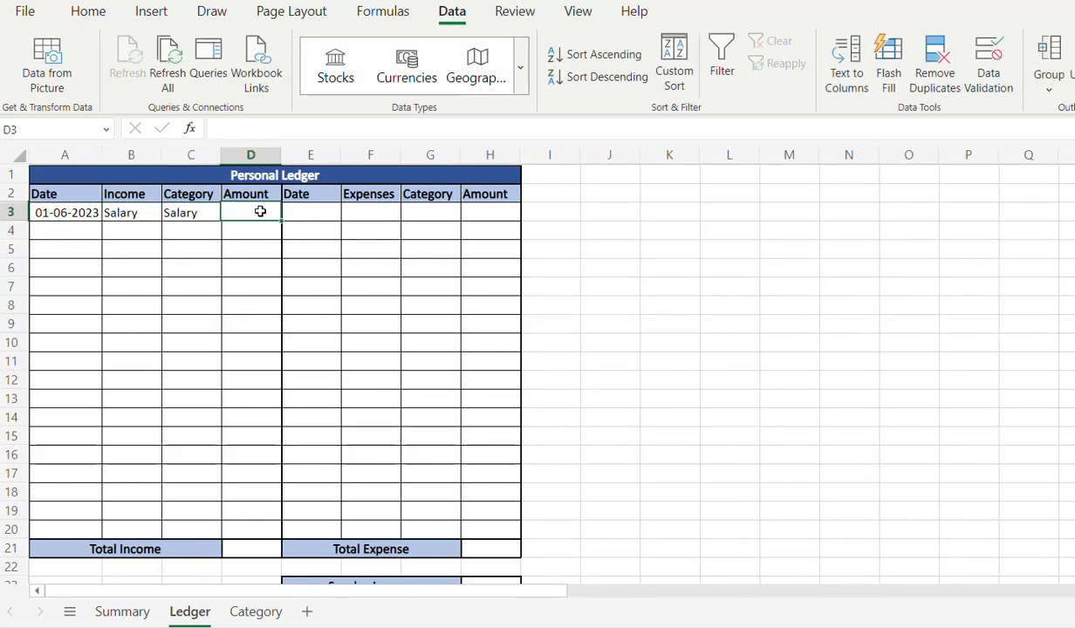
pyautogui.write('50')
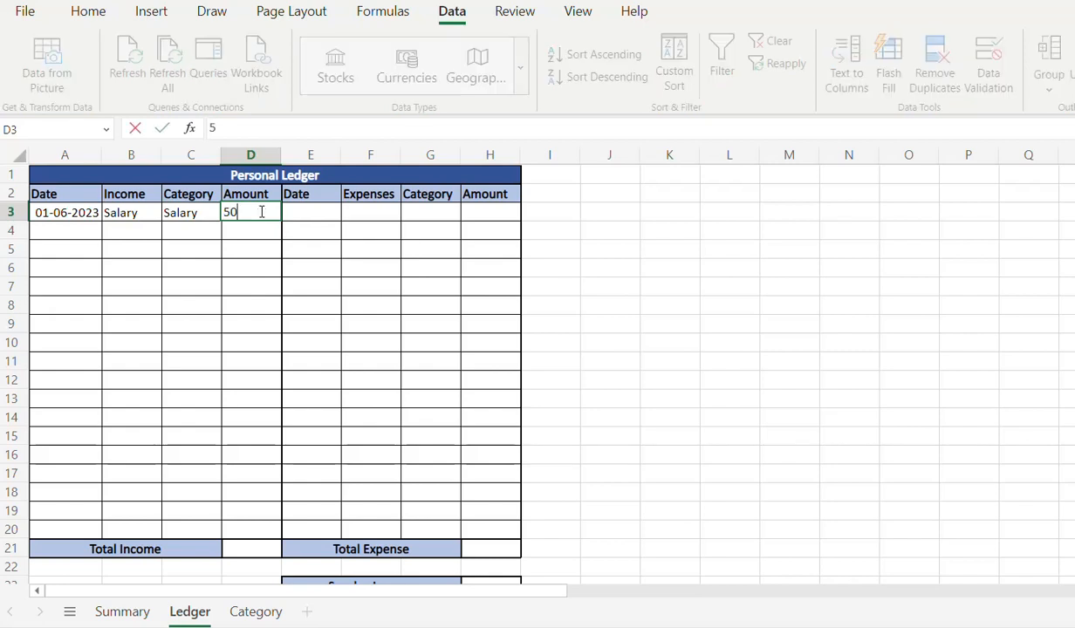
pyautogui.write(',000')
pyautogui.press('Return')
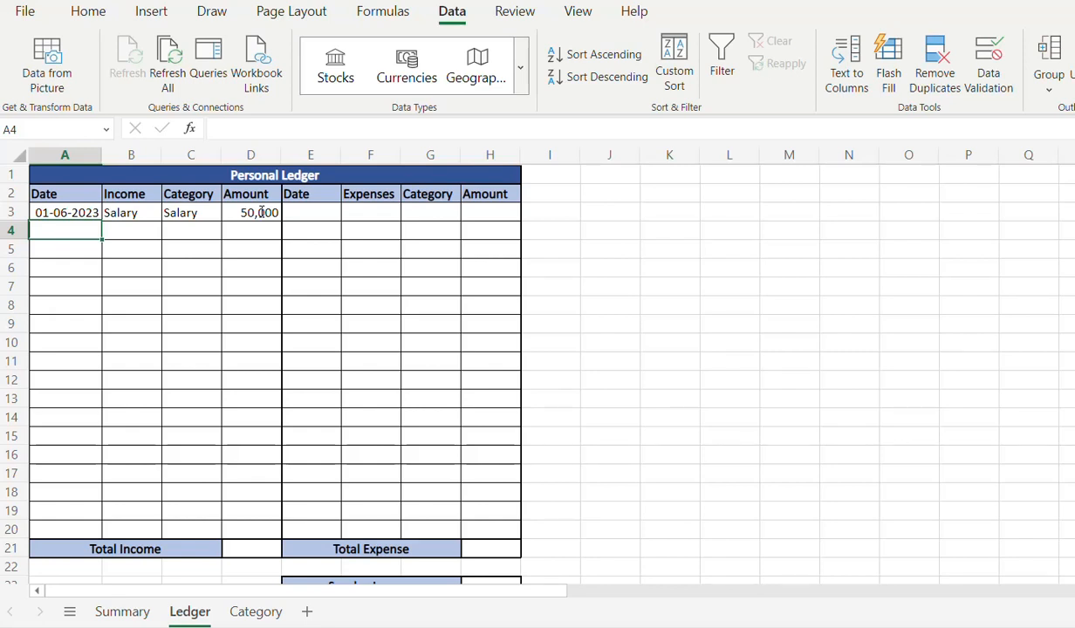
# Enter the income dates 3/6/2023, 4/6/2023 and 5/6/2023 in cells A4 to A6
pyautogui.write('3/6/2023')
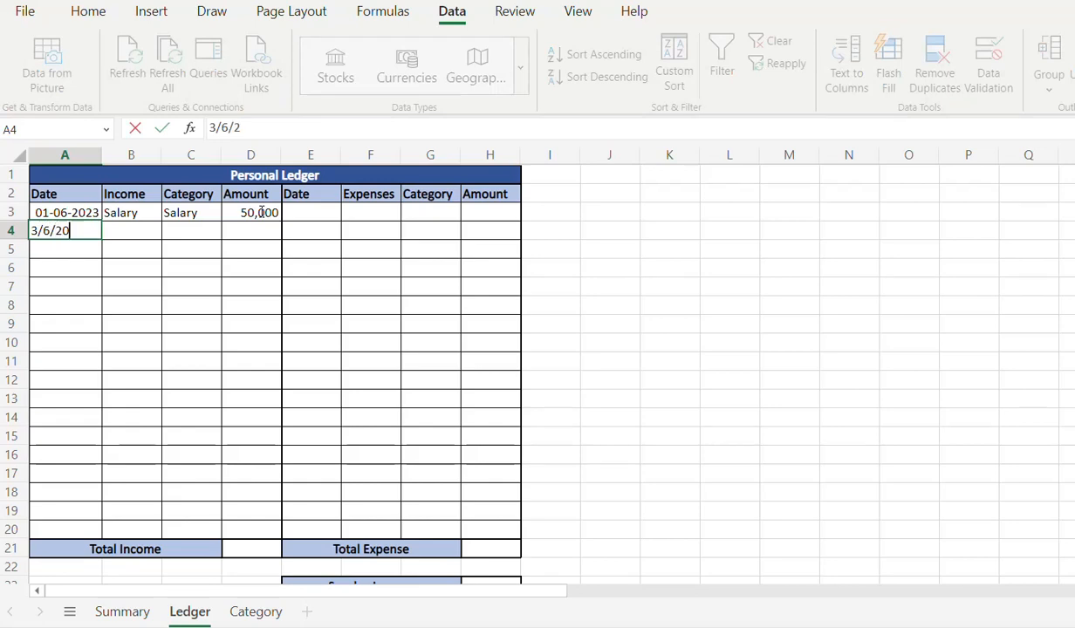
pyautogui.press('Return')
pyautogui.write('3-06-2023')
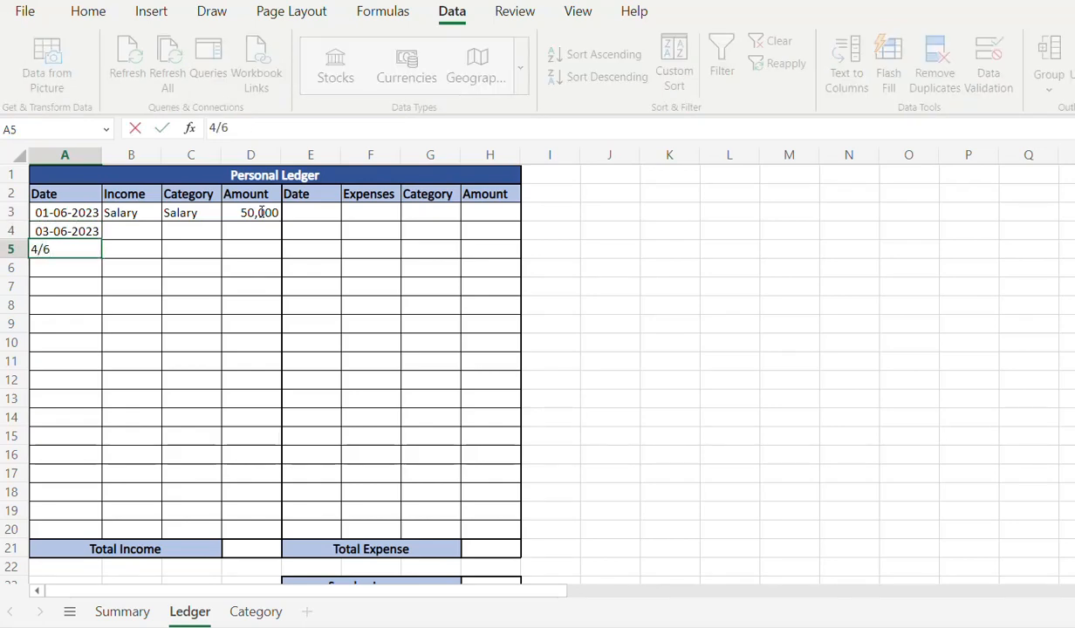
pyautogui.press('BackSpace')
pyautogui.write('023')
pyautogui.press('Return')
pyautogui.write('5/')
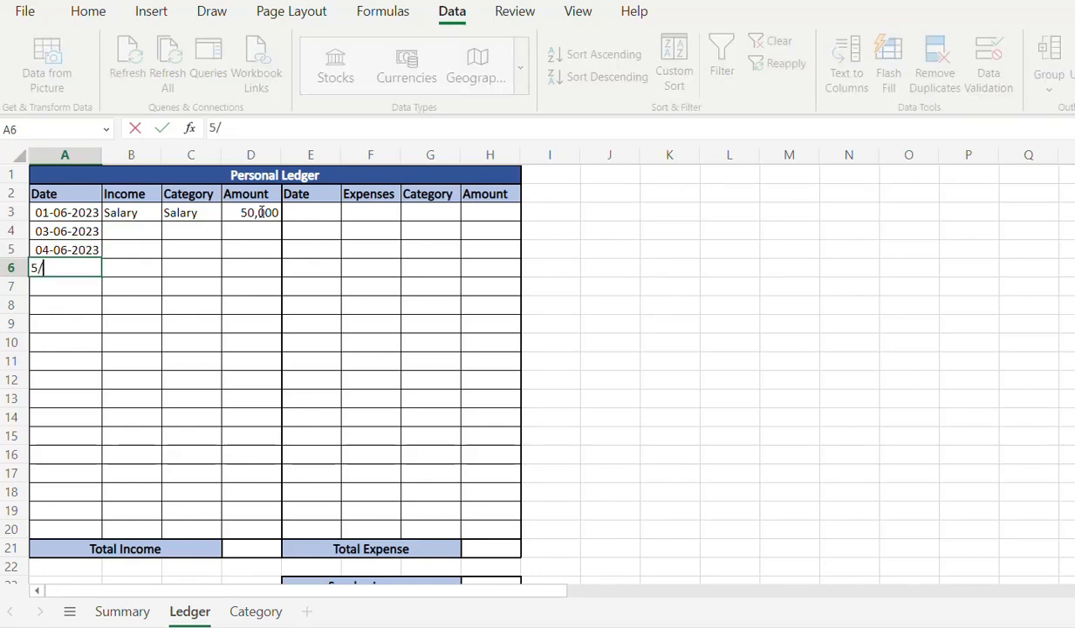
pyautogui.write('6/2023')
# Enter "From sales of shares", "From Option Trading" and "From Furtures" in B4:B6 and widen the Income column to fit
pyautogui.press('Up')
pyautogui.press('Up')
pyautogui.press('Right')
pyautogui.write('IFroms')
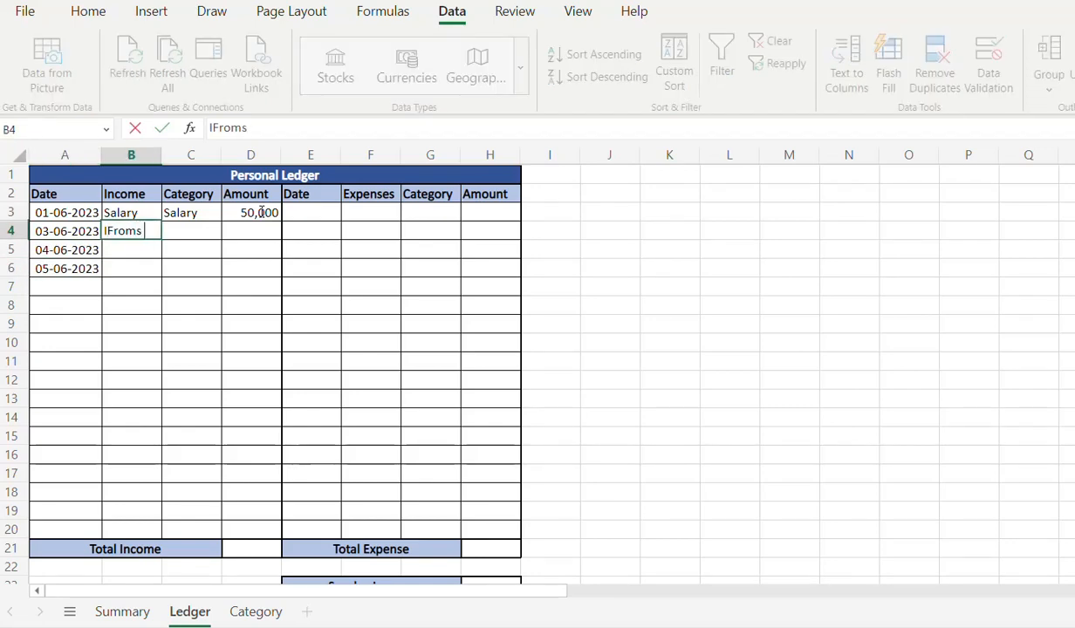
pyautogui.write(' sales of shares')
pyautogui.press('Return')
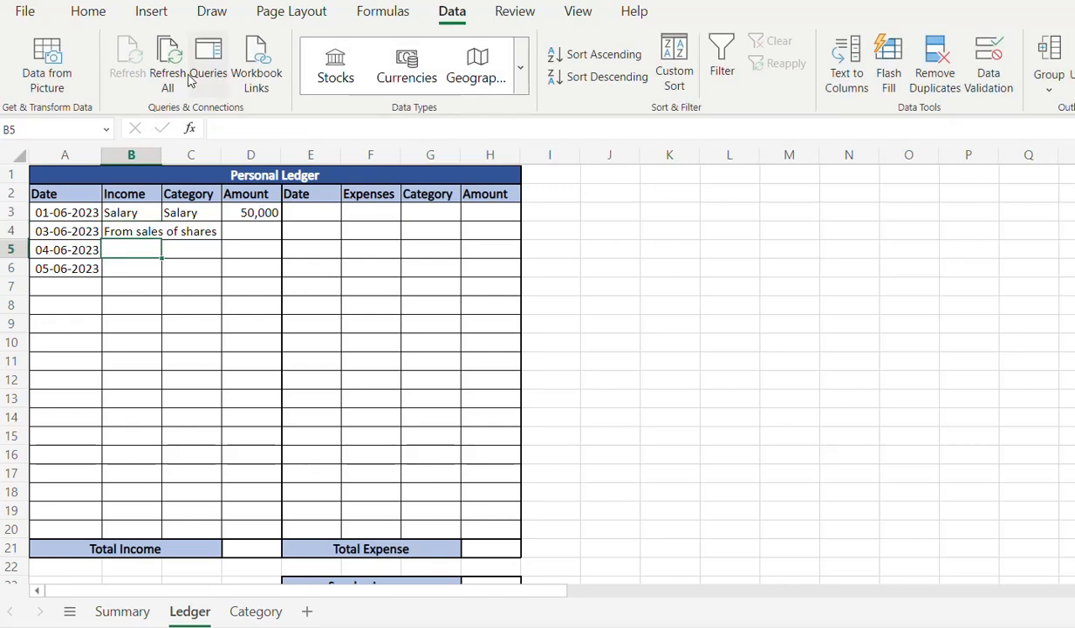
pyautogui.write('O')
pyautogui.press('BackSpace')
pyautogui.write('From Furtures')
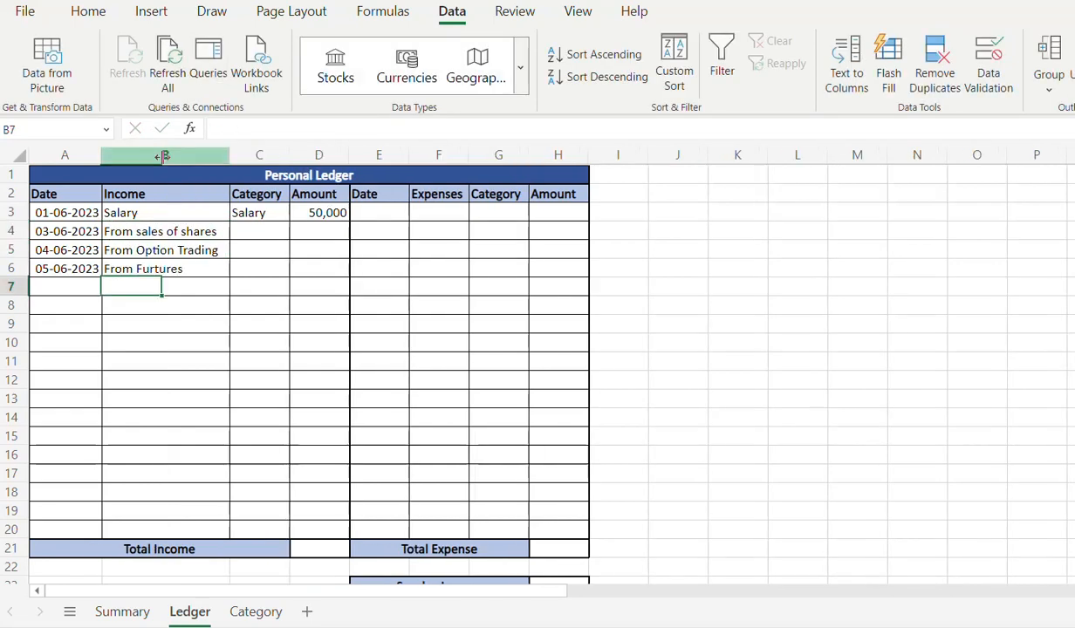
# Choose Trading Income as the category in C4:C6 and fit the income Category column's width to its contents
pyautogui.click(274, 233)
pyautogui.click(299, 232)
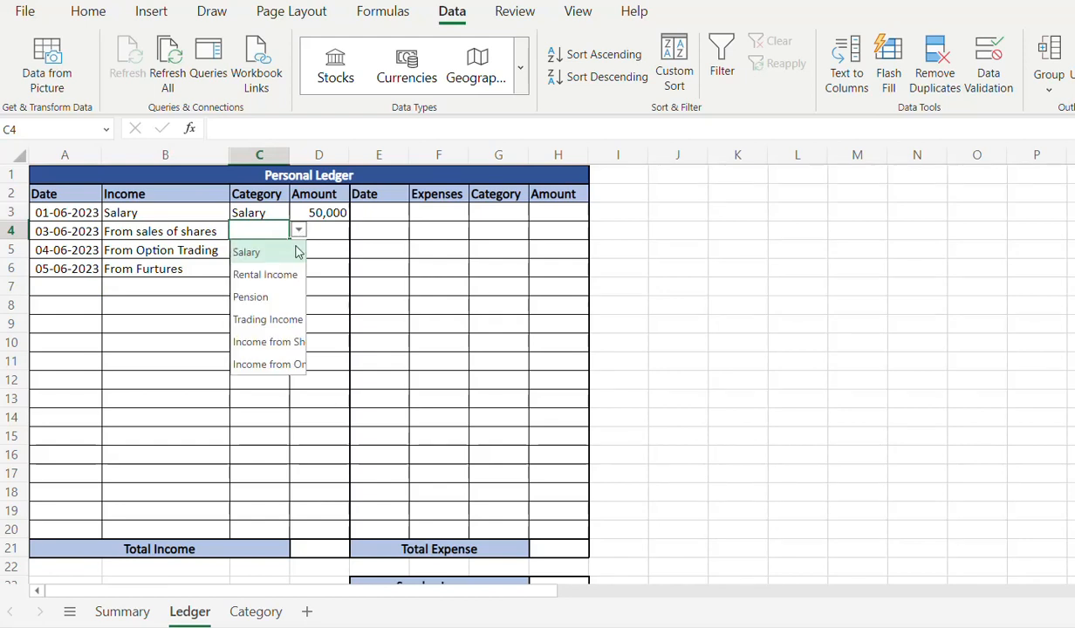
pyautogui.click(272, 323)
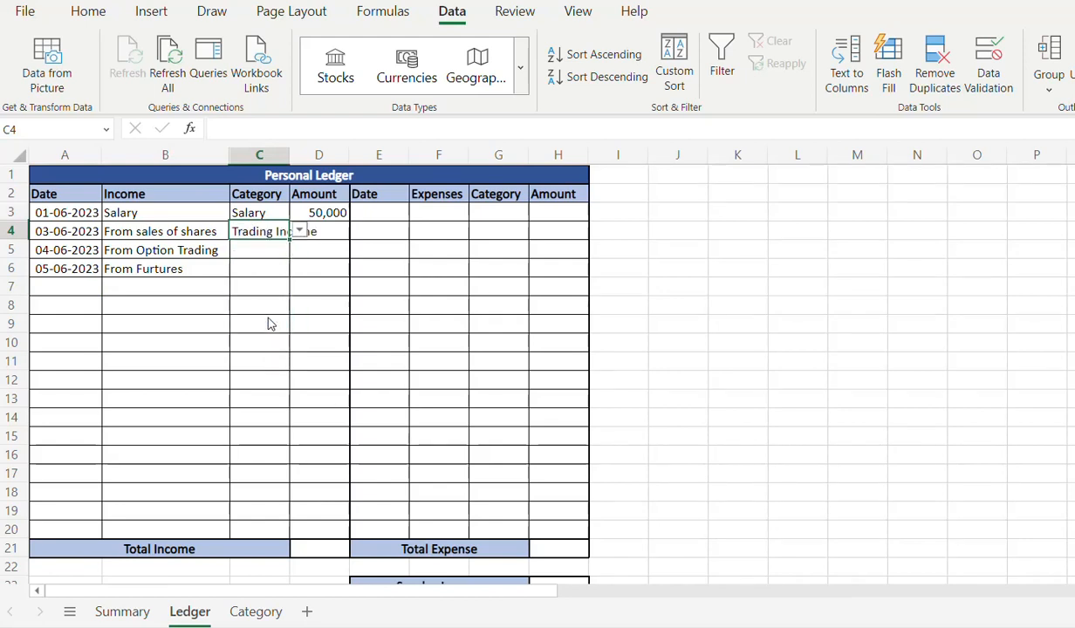
pyautogui.click(279, 249)
pyautogui.click(299, 251)
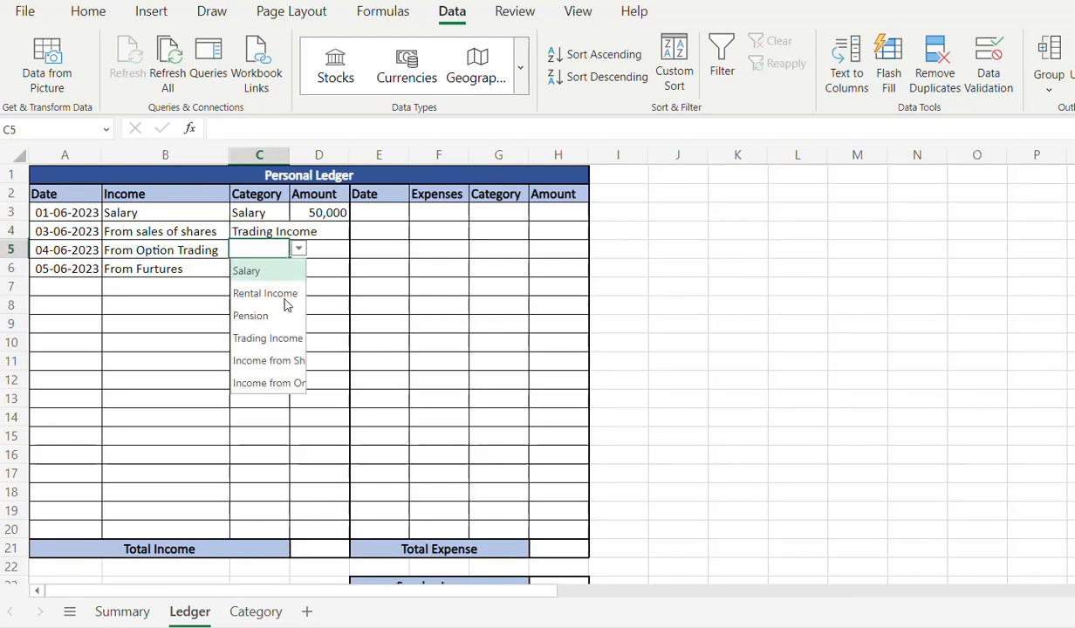
pyautogui.click(278, 339)
pyautogui.doubleClick(290, 154)
# Enter the amount 5,000 in D4 and fill it down through D6
pyautogui.click(337, 233)
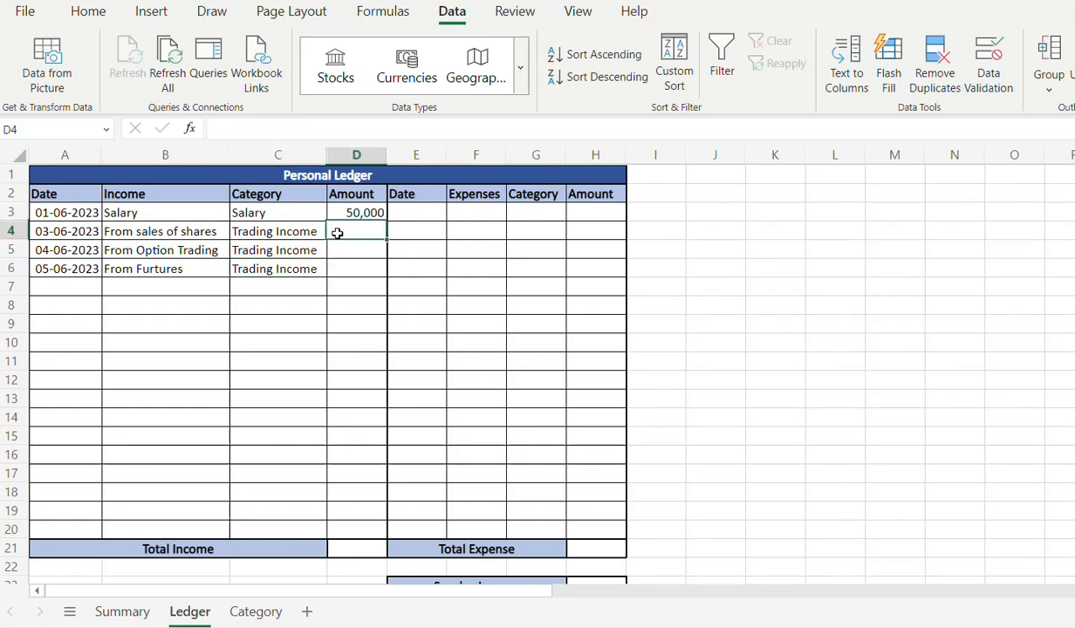
pyautogui.write('5,00')
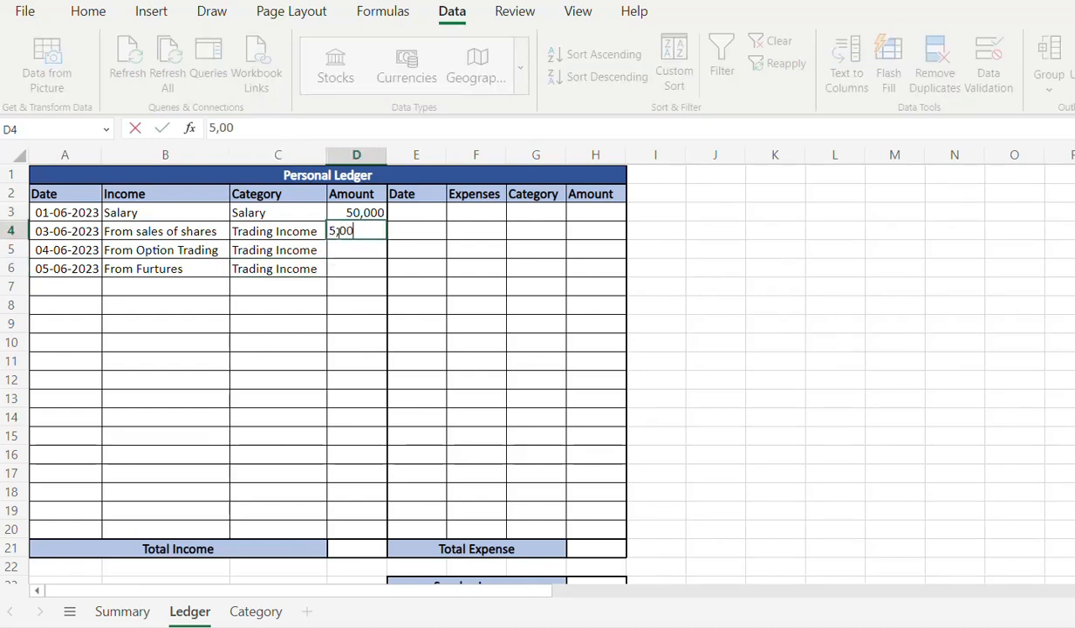
pyautogui.press('Return')
pyautogui.press('Left')
pyautogui.press('Down')
pyautogui.press('Right')
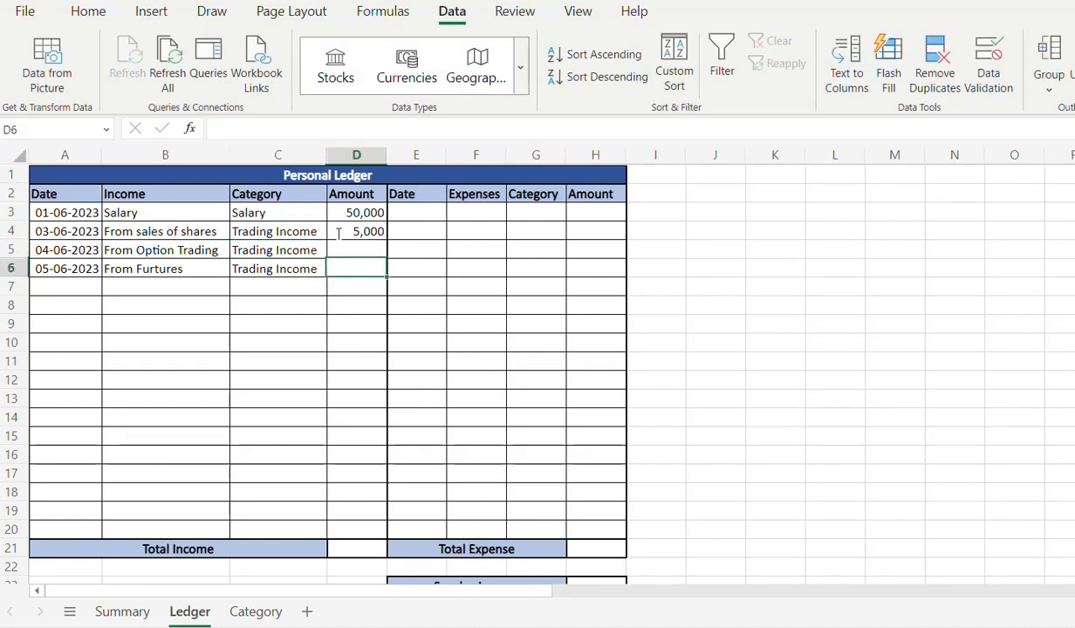
pyautogui.hotkey('shift', 'Up')
pyautogui.hotkey('shift', 'Up')
pyautogui.hotkey('ctrl', 'd')
pyautogui.press('Down')
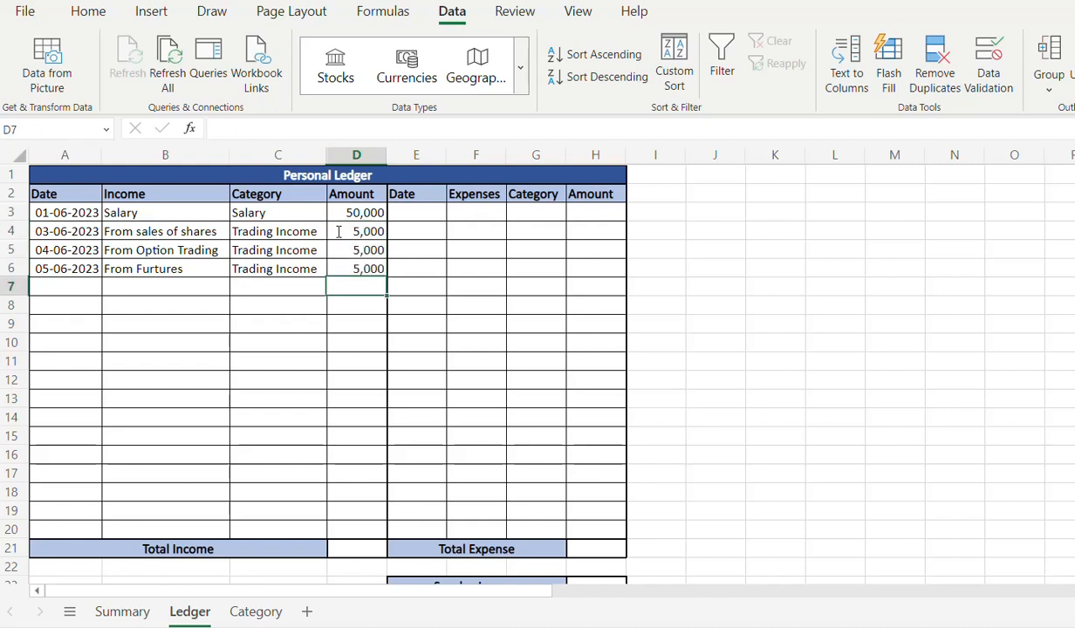
# Calculate Total Income in D21 with the formula =SUM(D3:D6)
pyautogui.click(344, 550)
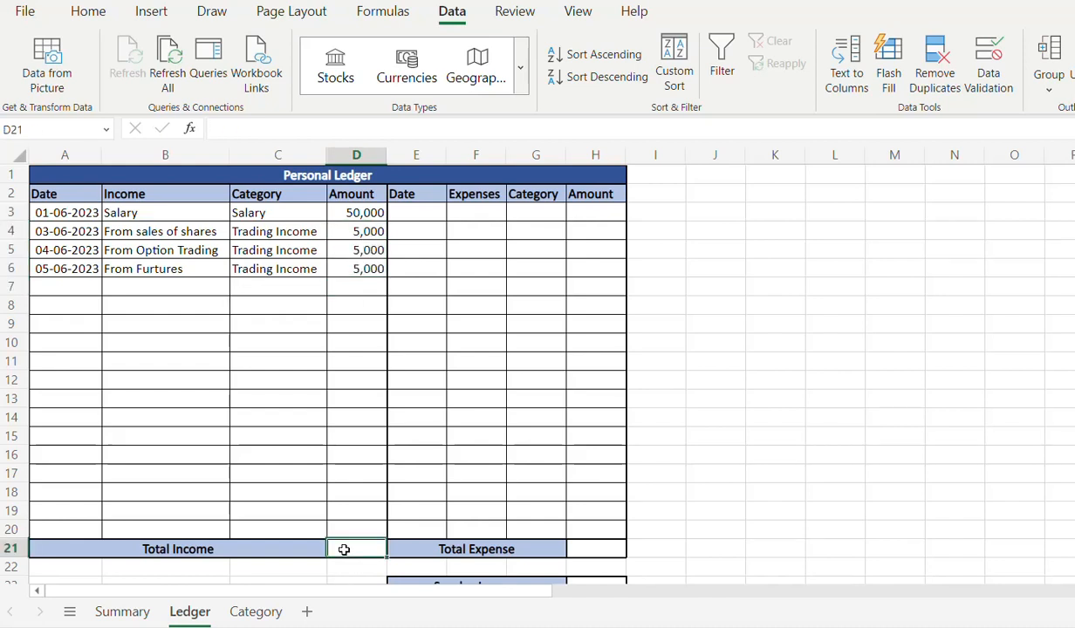
pyautogui.write('=SUM(')
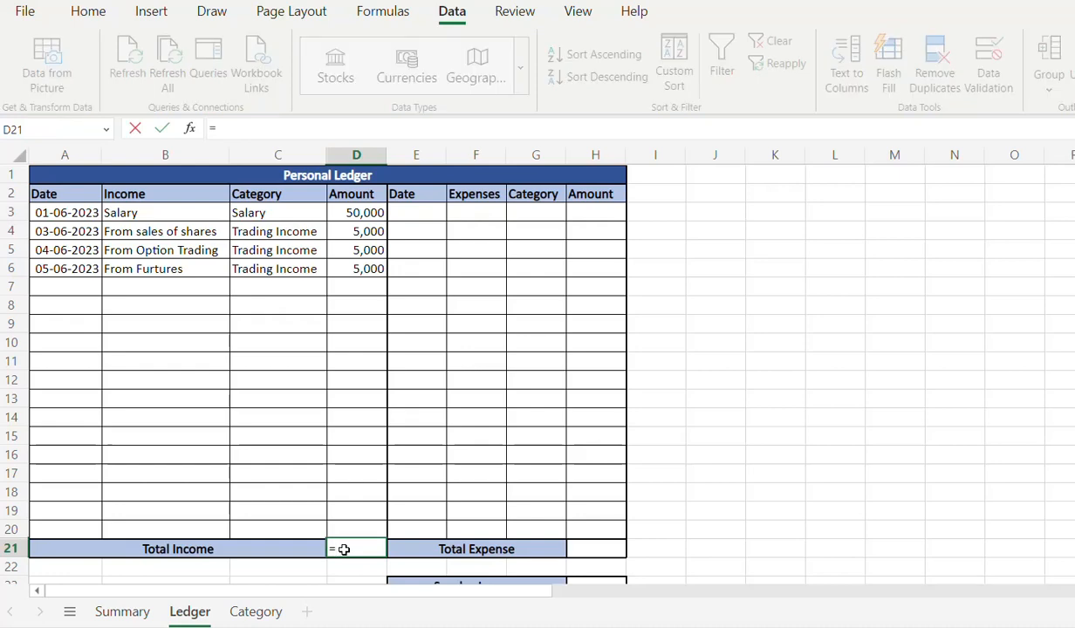
pyautogui.moveTo(365, 213); pyautogui.dragTo(367, 269)
pyautogui.write(')')
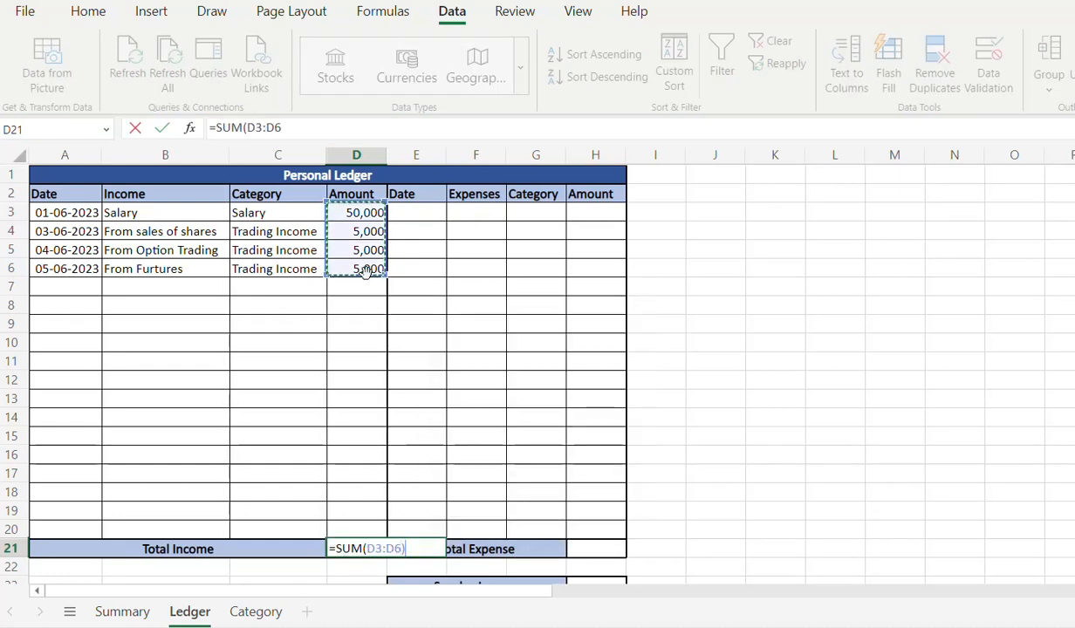
pyautogui.press('Return')
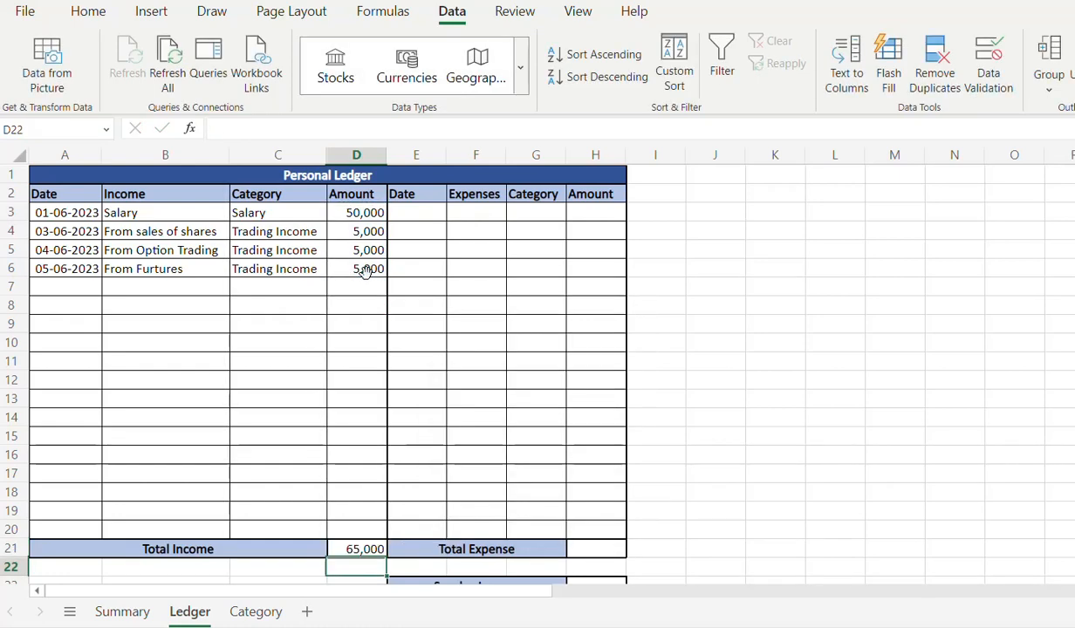
pyautogui.click(350, 550)
# Record the first expense in row 3 with date 1/6, description Grocery, category Grocery and amount 15000
pyautogui.click(417, 214)
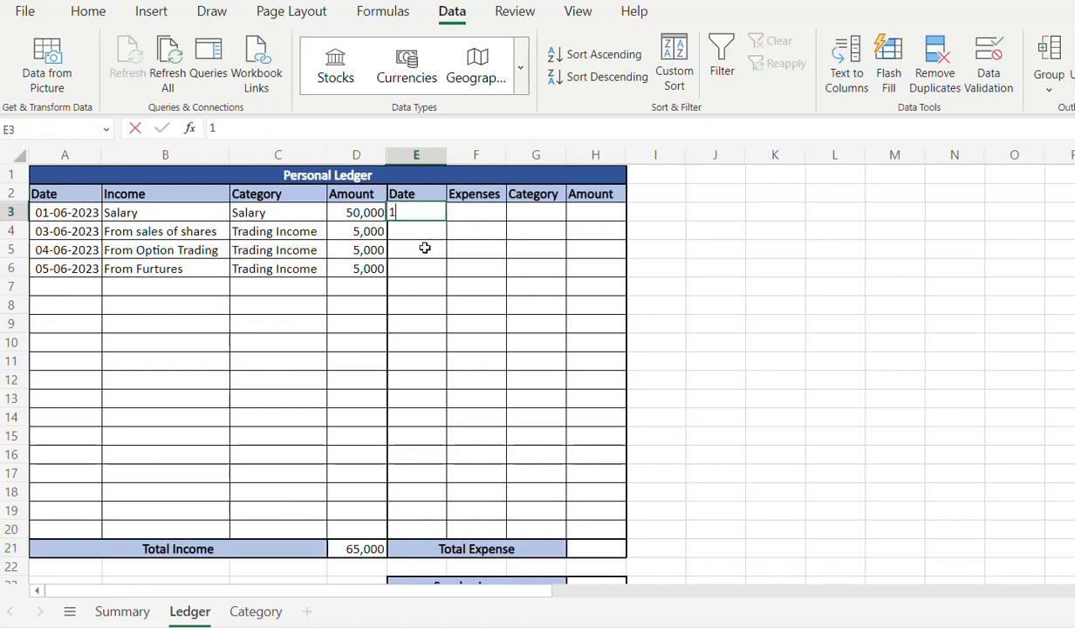
pyautogui.write('1/6')
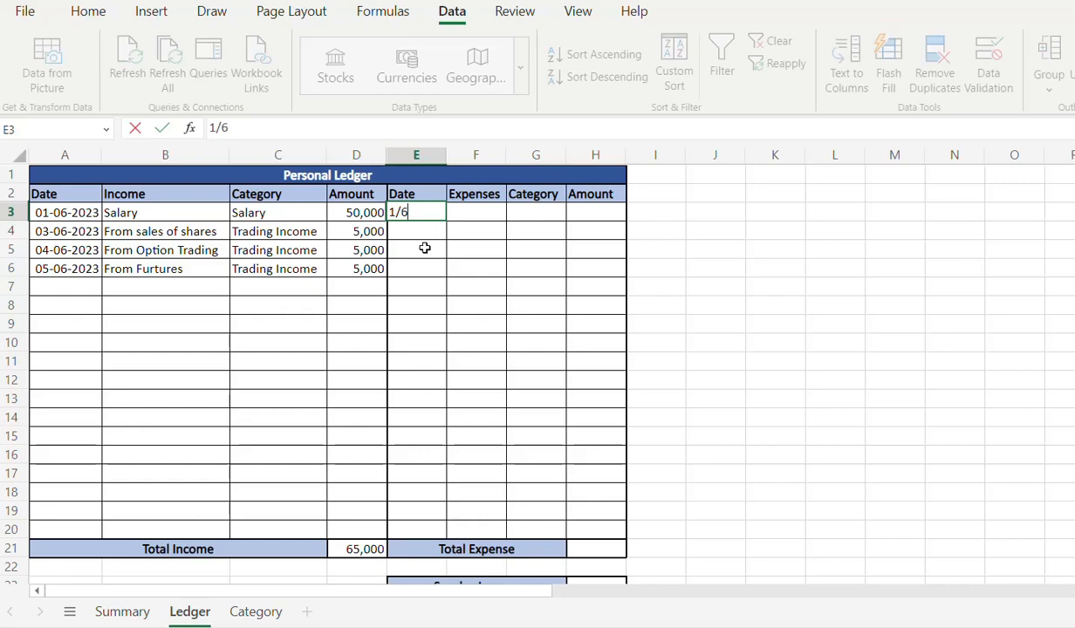
pyautogui.press('Tab')
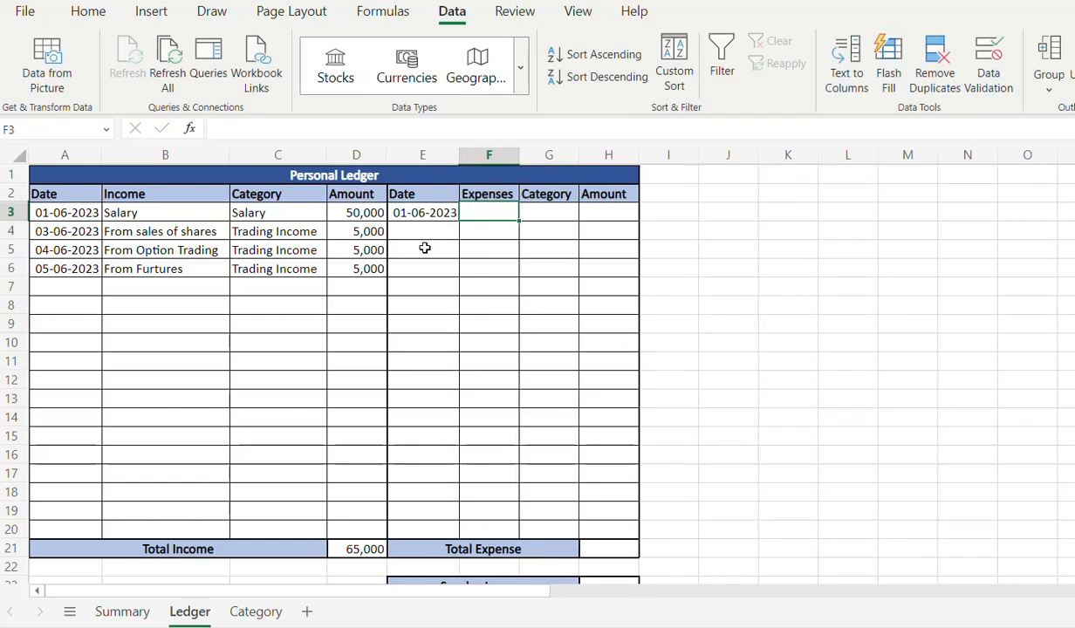
pyautogui.write('Grocery')
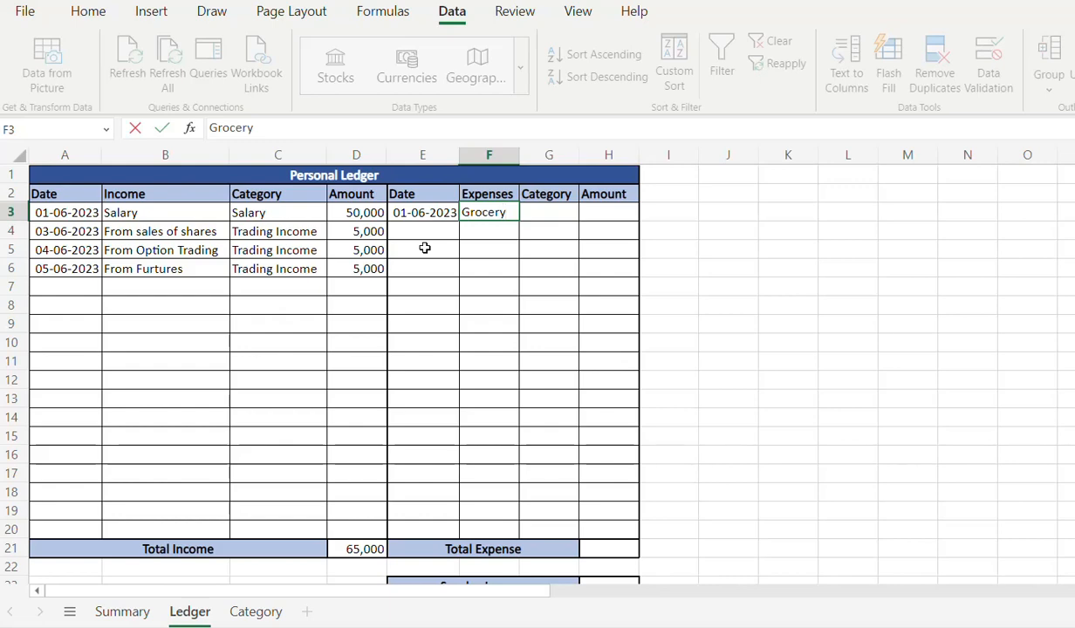
pyautogui.press('Tab')
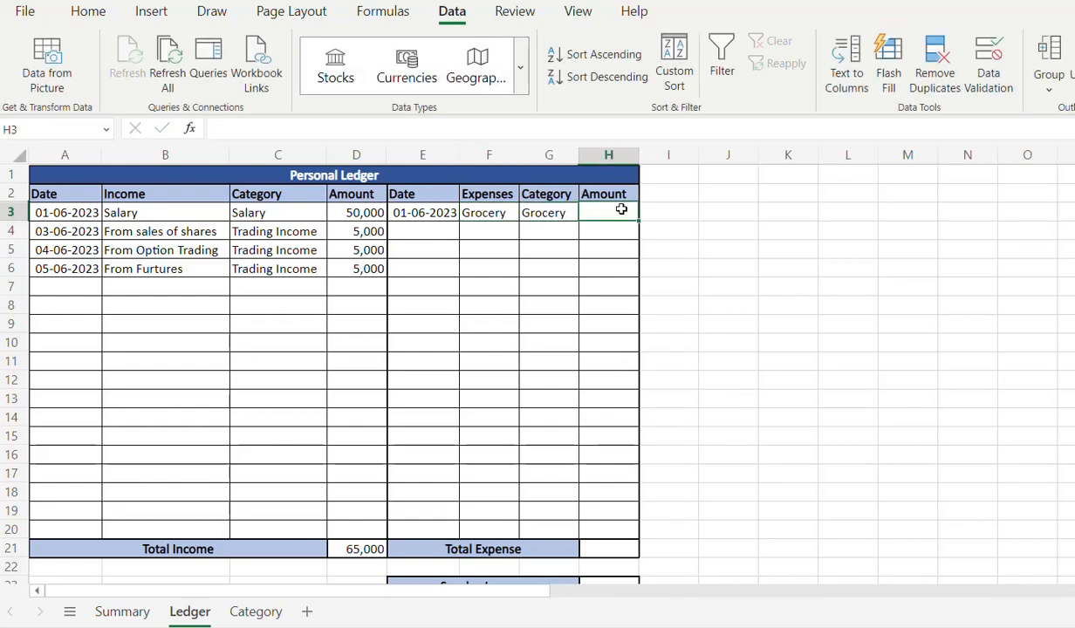
pyautogui.write('15000')
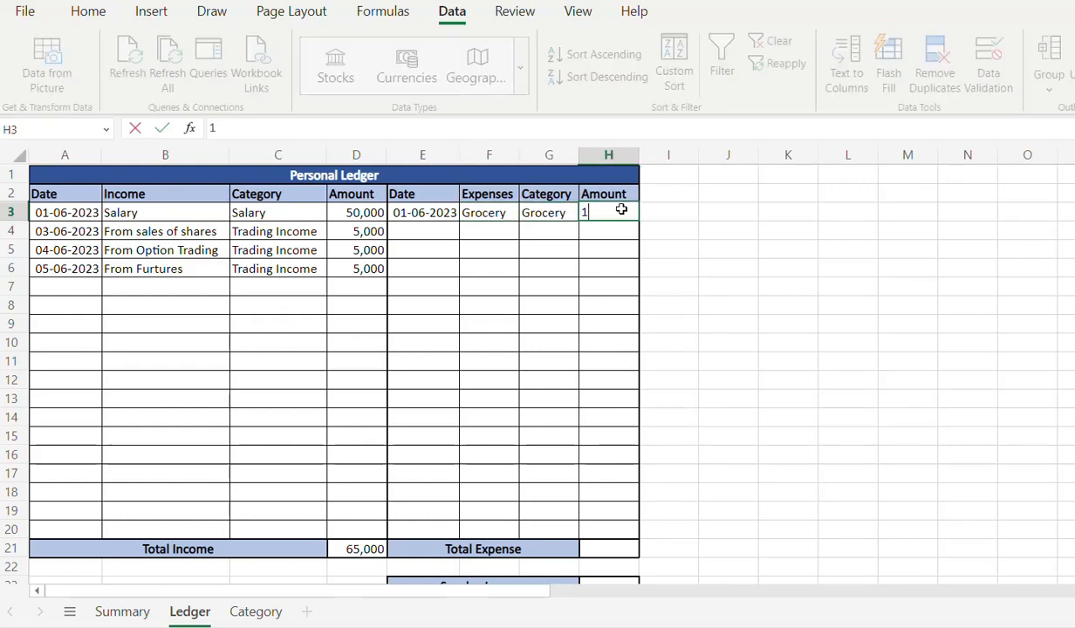
pyautogui.press('Return')
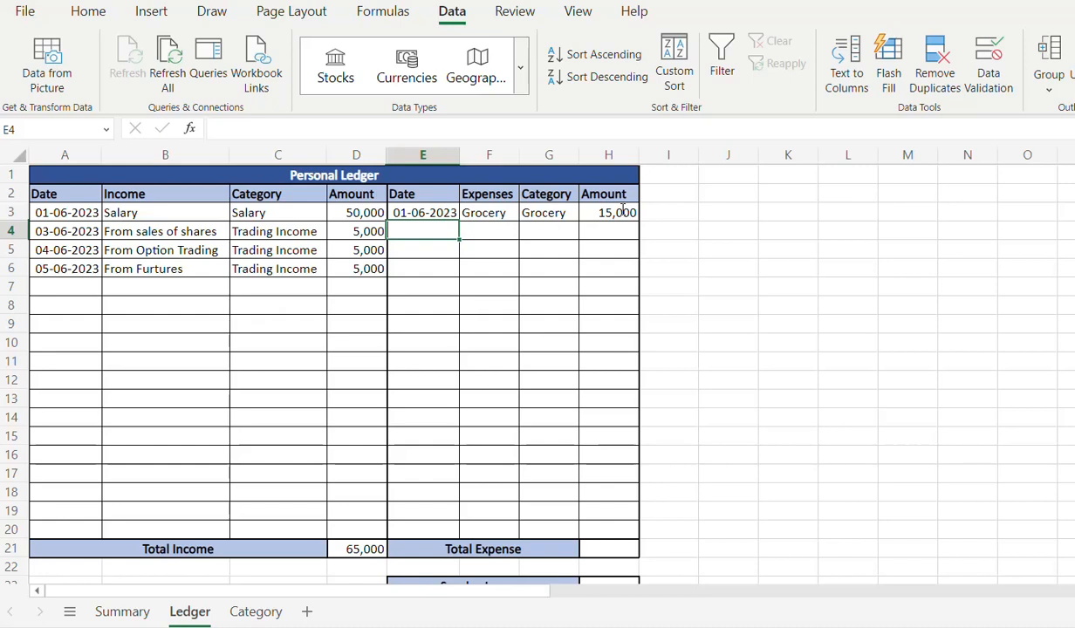
# Copy the expense date from E3 to E4 and enter "Medicines and Doctor consultation for fever" in F4
pyautogui.click(425, 213)
pyautogui.hotkey('ctrl', 'c')
pyautogui.click(422, 231)
pyautogui.hotkey('ctrl', 'v')
pyautogui.click(490, 230)
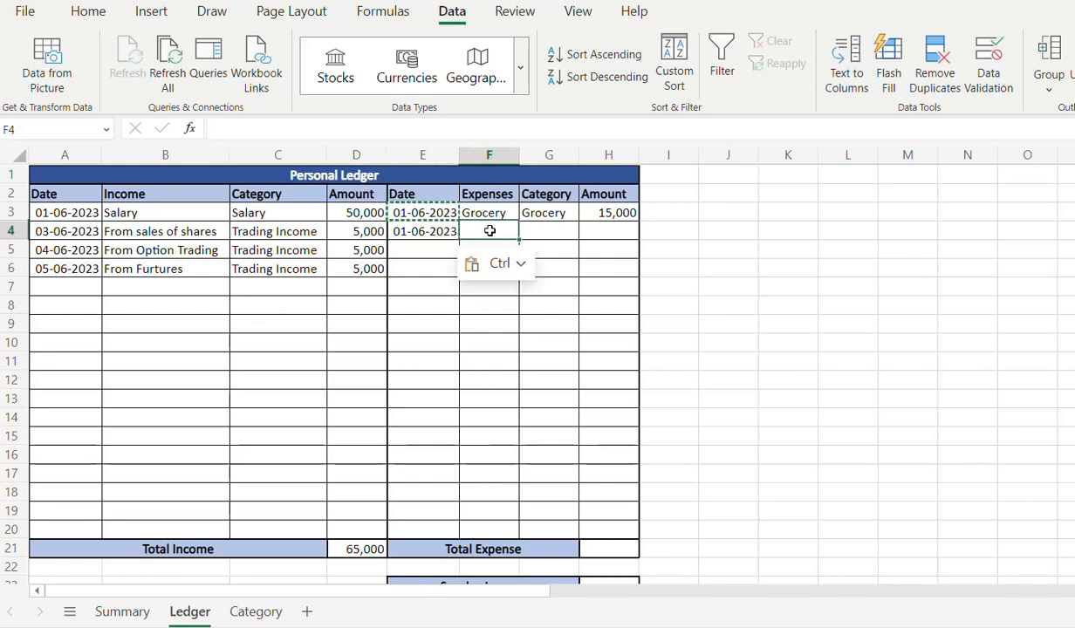
pyautogui.write('Medicines and D')
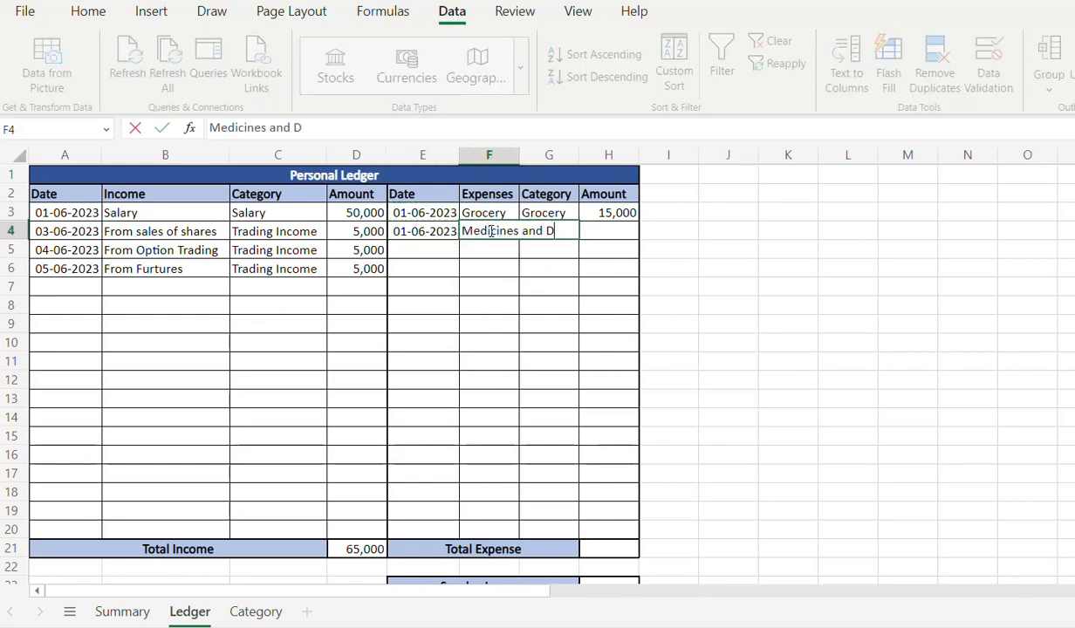
pyautogui.write('octor consultation for fever')
pyautogui.press('Tab')
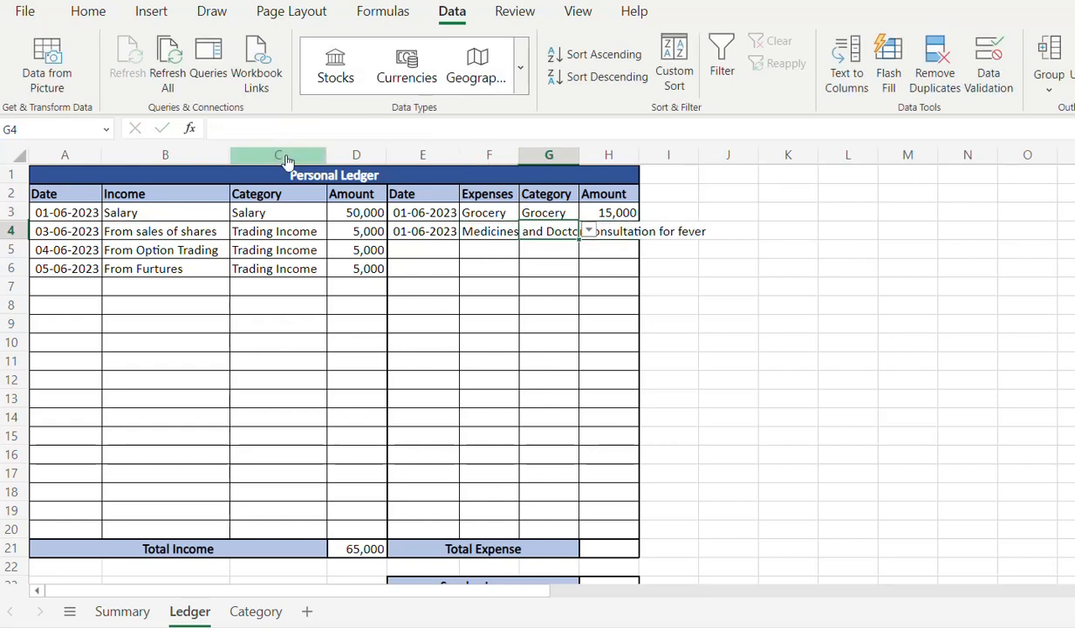
# Complete the row 4 expense with category Hospital and Medical Bills and amount 5000, auto-fitting the widths of columns F and G
pyautogui.click(589, 232)
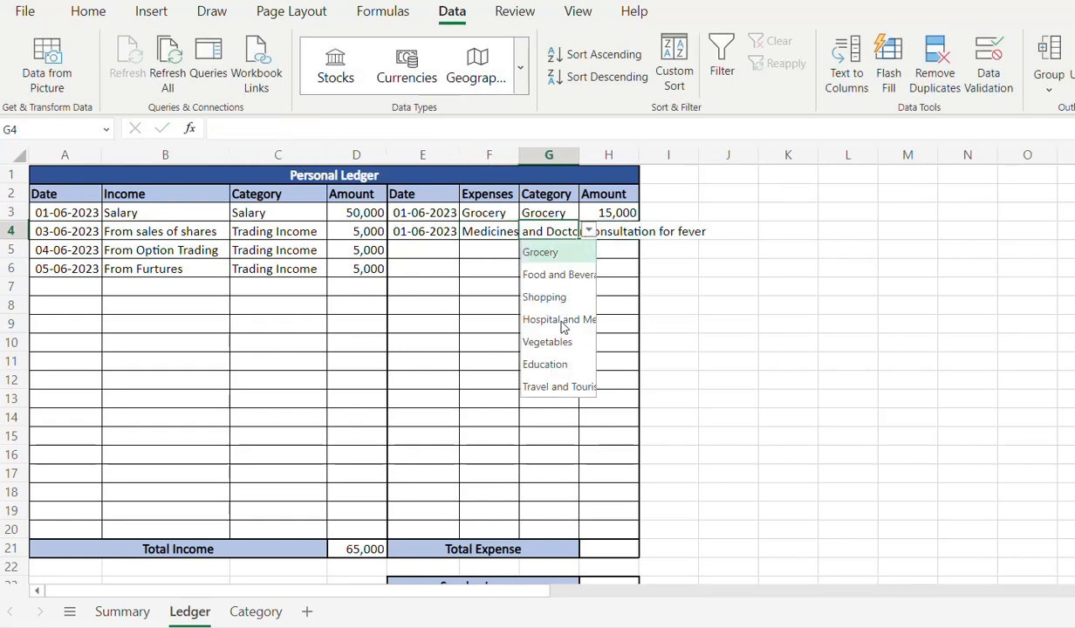
pyautogui.click(532, 319)
pyautogui.doubleClick(519, 154)
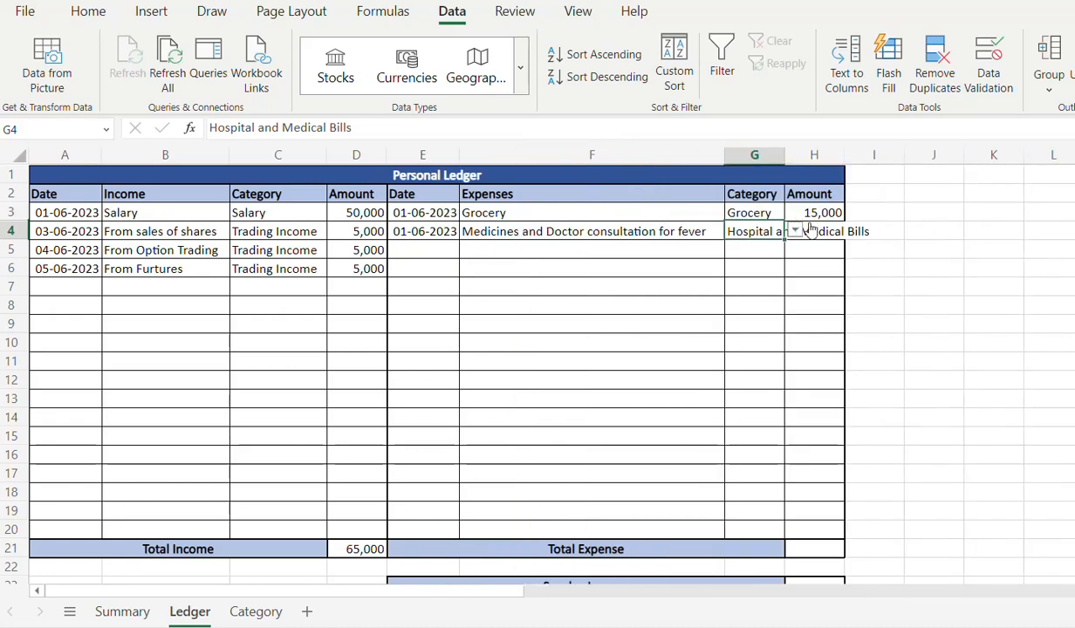
pyautogui.click(812, 229)
pyautogui.click(813, 229)
pyautogui.write('5000')
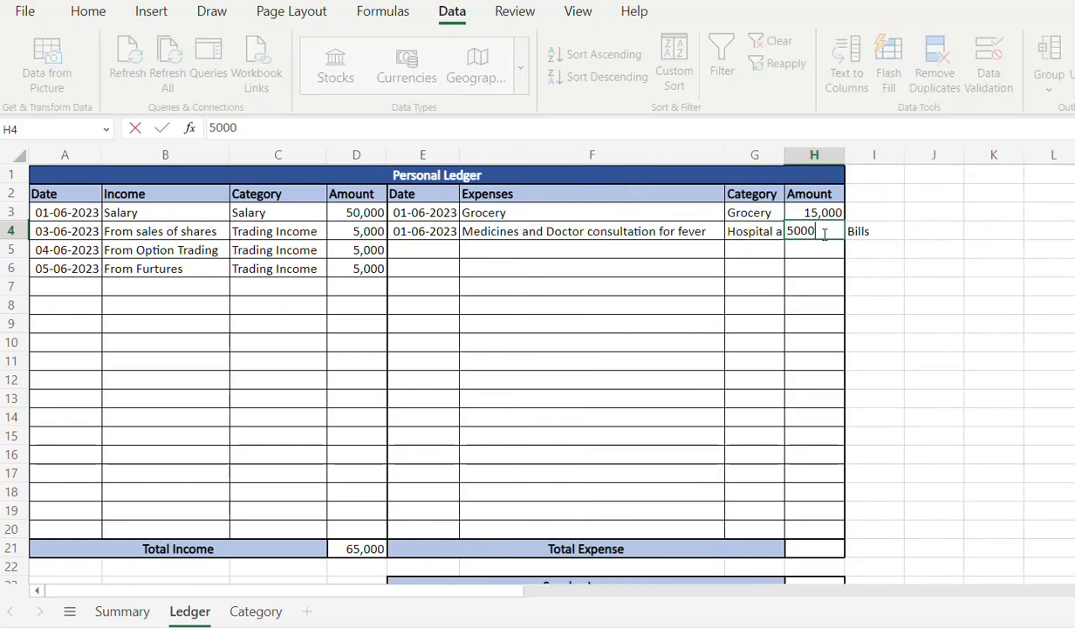
# Copy the expense date from E4 to E5 and enter "Child School and Tution Fees" as the description in F5
pyautogui.click(419, 231)
pyautogui.hotkey('ctrl', 'c')
pyautogui.click(420, 249)
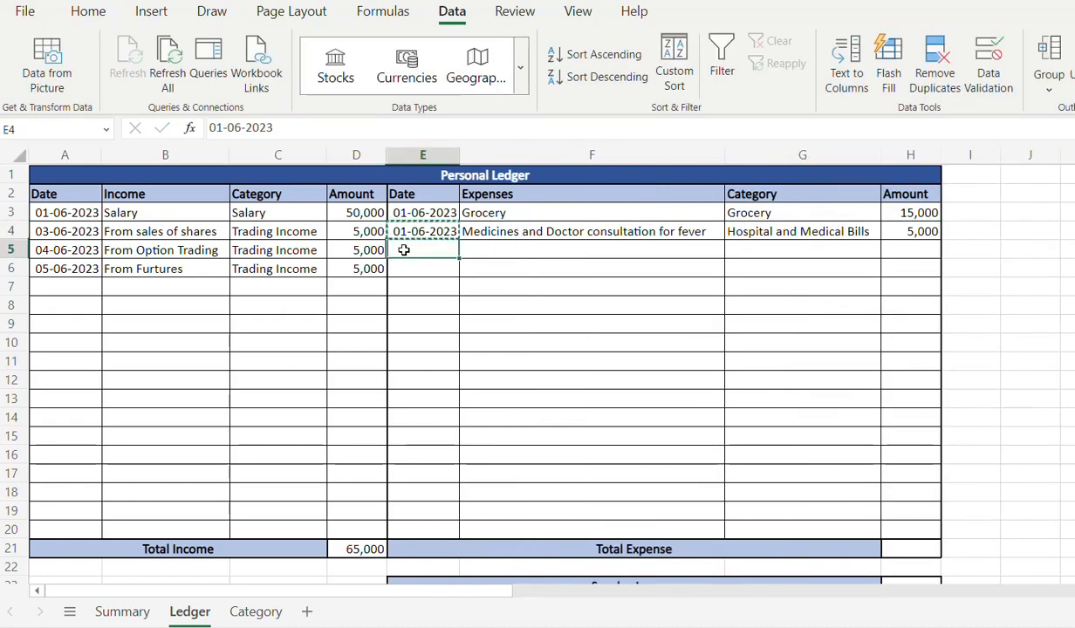
pyautogui.hotkey('ctrl', 'v')
pyautogui.click(499, 248)
pyautogui.write('Child School Fees')
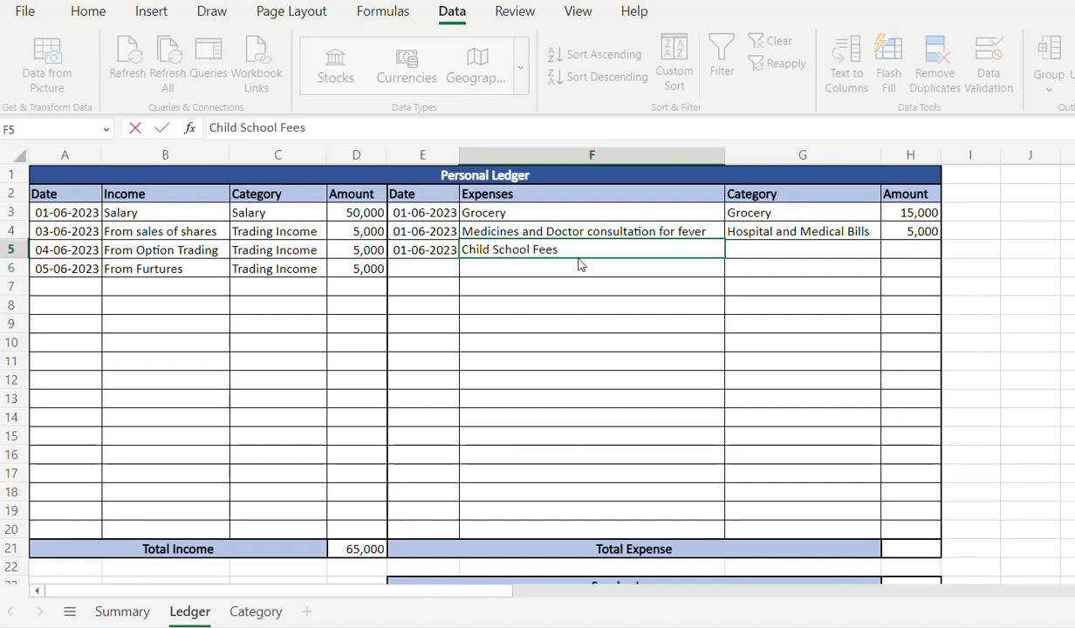
pyautogui.write('and Tution')
pyautogui.press('Tab')
# Choose Education as the category in G5 and enter the amount 5,000 in H5
pyautogui.click(889, 249)
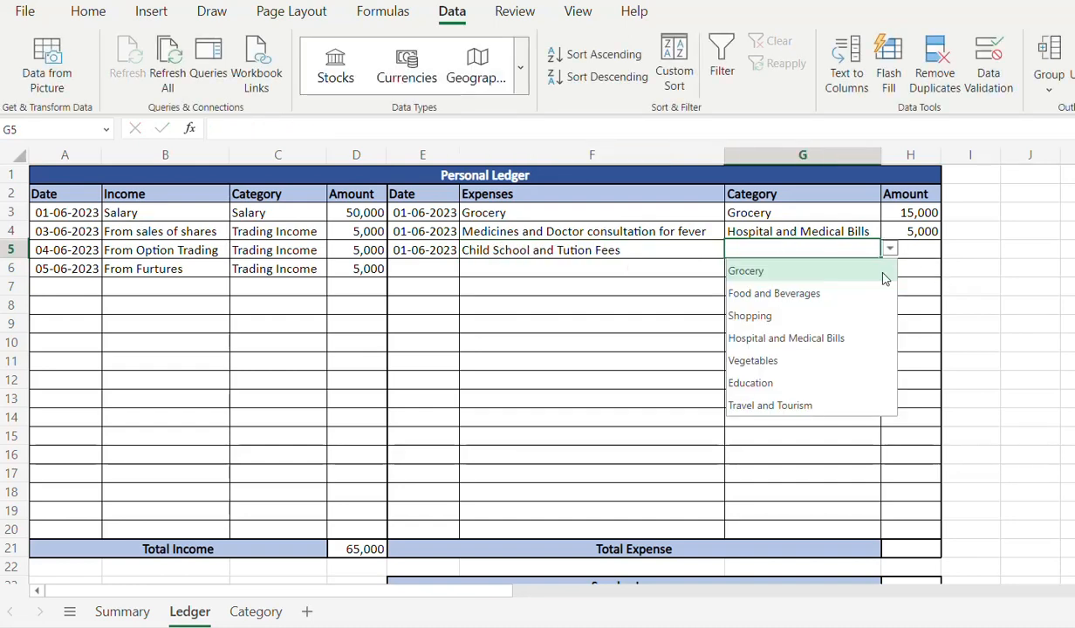
pyautogui.click(750, 383)
pyautogui.click(919, 254)
pyautogui.write('5000')
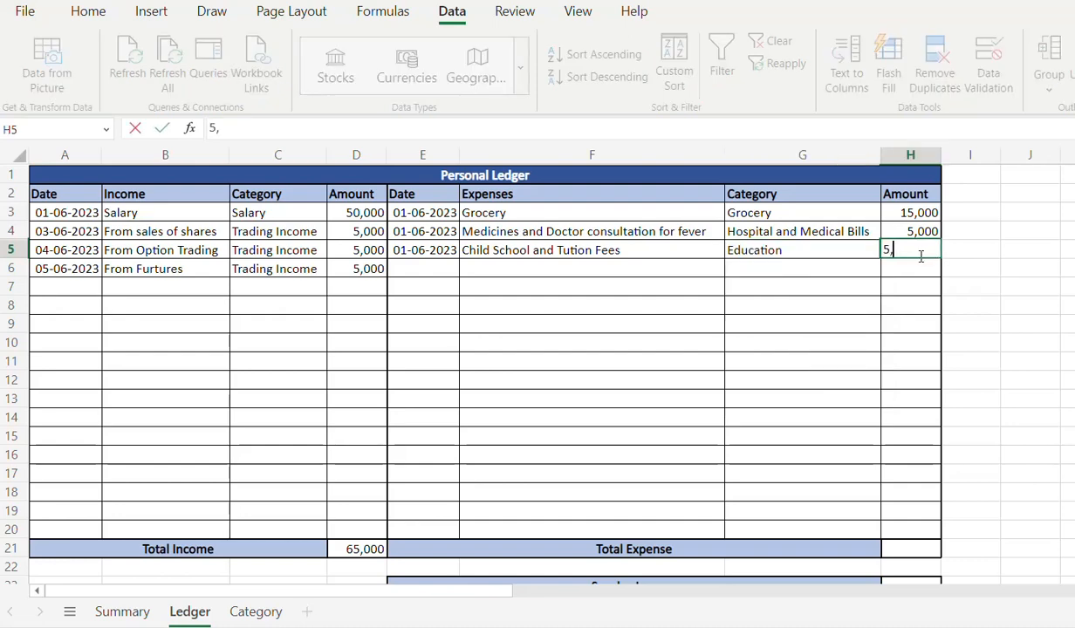
# Start the row 6 expense with date 5/6/2023 in E6 and description "Trip to Manali" in F6
pyautogui.click(409, 267)
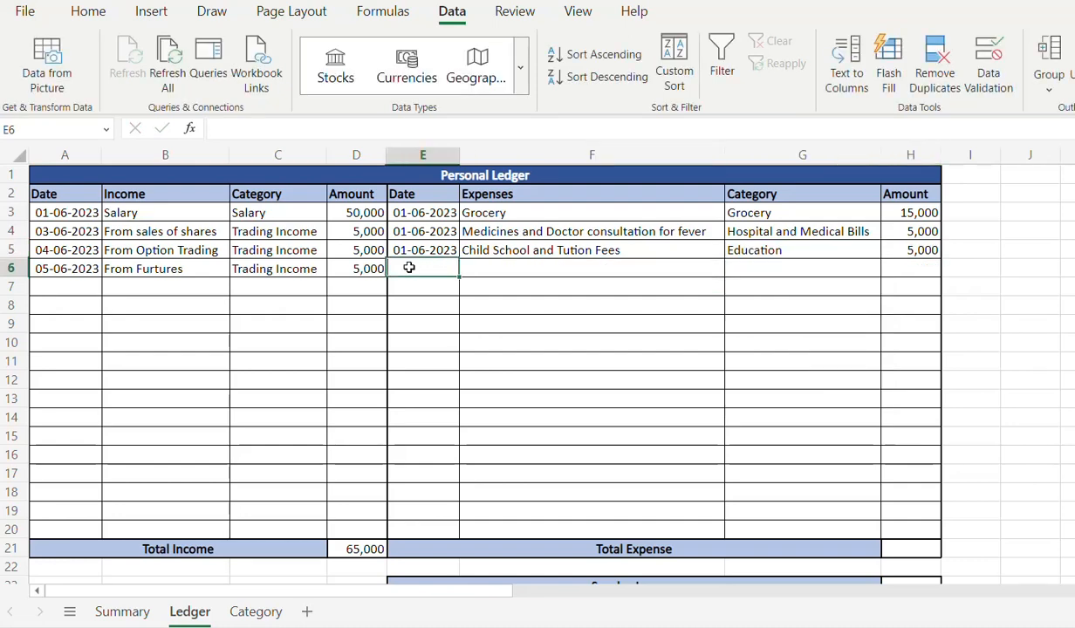
pyautogui.write('5/6/2')
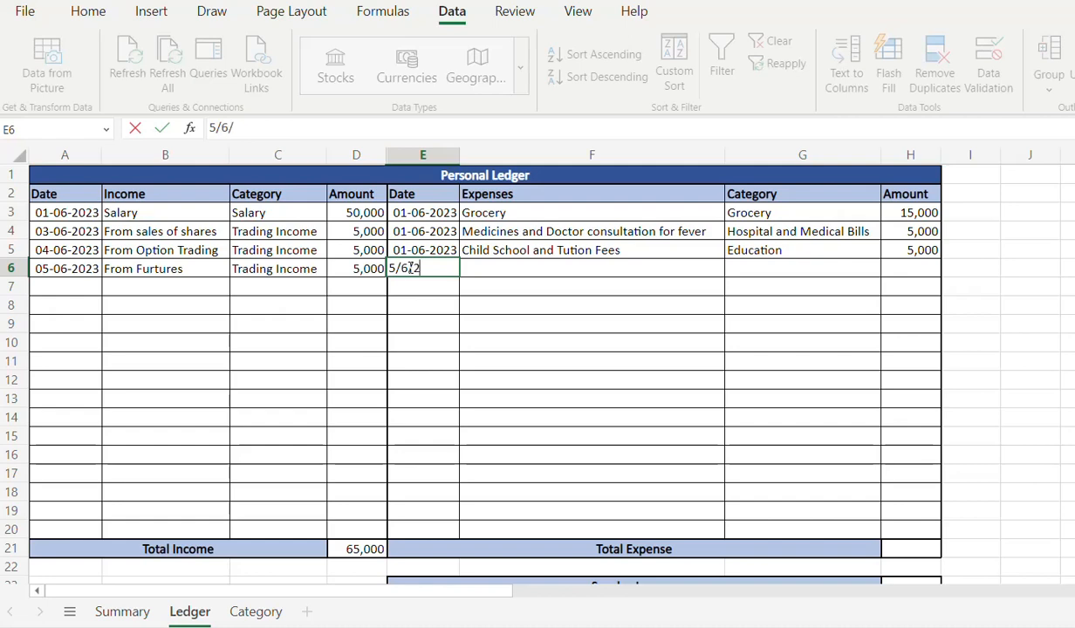
pyautogui.write('023')
pyautogui.press('Tab')
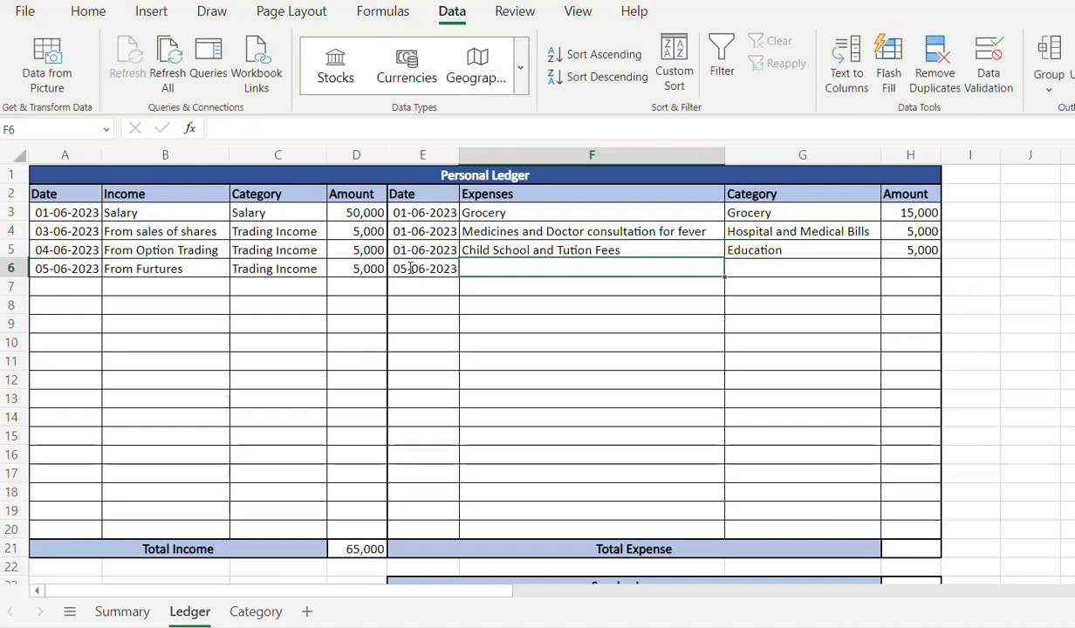
pyautogui.write('Trip to Manali')
pyautogui.press('Tab')
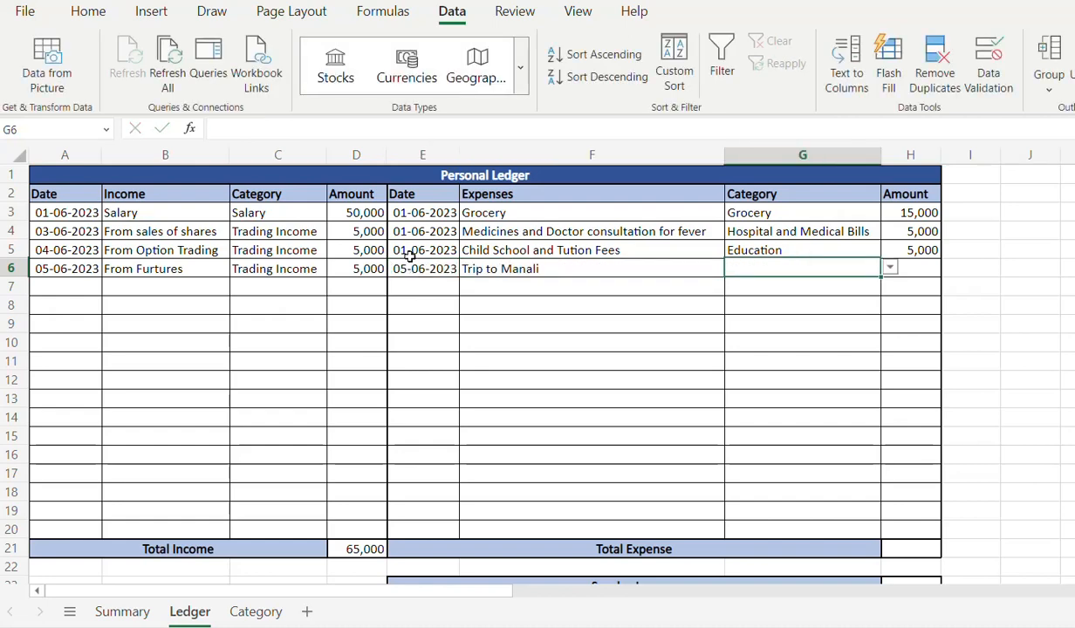
# Choose Travel and Tourism as the category in G6 and enter the amount 20,000 in H6
pyautogui.click(889, 268)
pyautogui.click(772, 424)
pyautogui.click(913, 268)
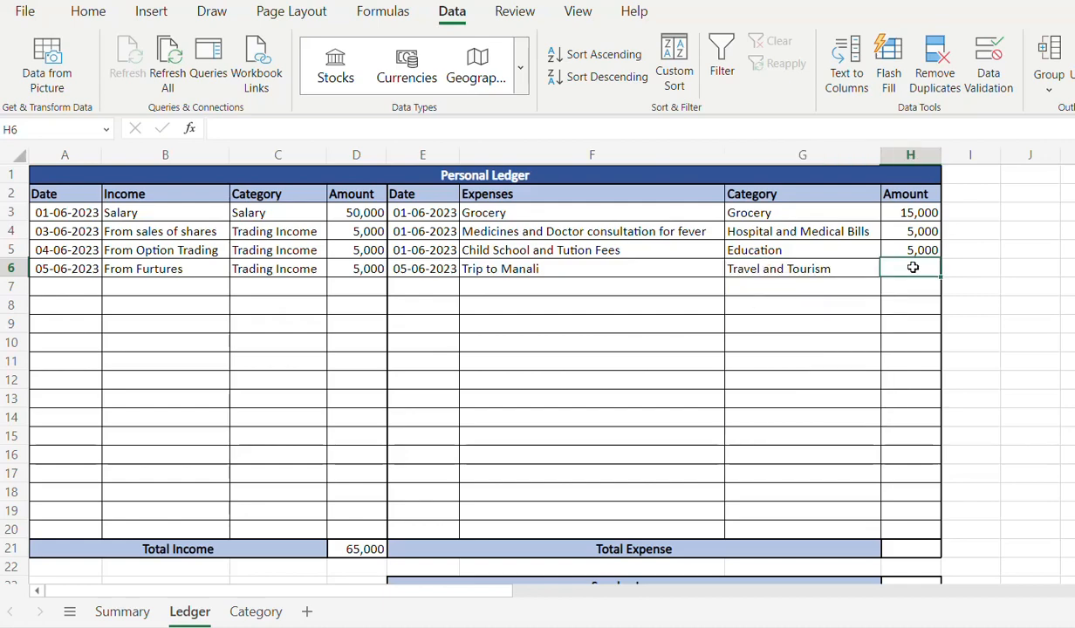
pyautogui.write('20,000')
pyautogui.press('Return')
# Calculate Total Expense in H21 by summing the expense amounts H3:H6
pyautogui.scroll(-3, 925, 378)
pyautogui.click(918, 368)
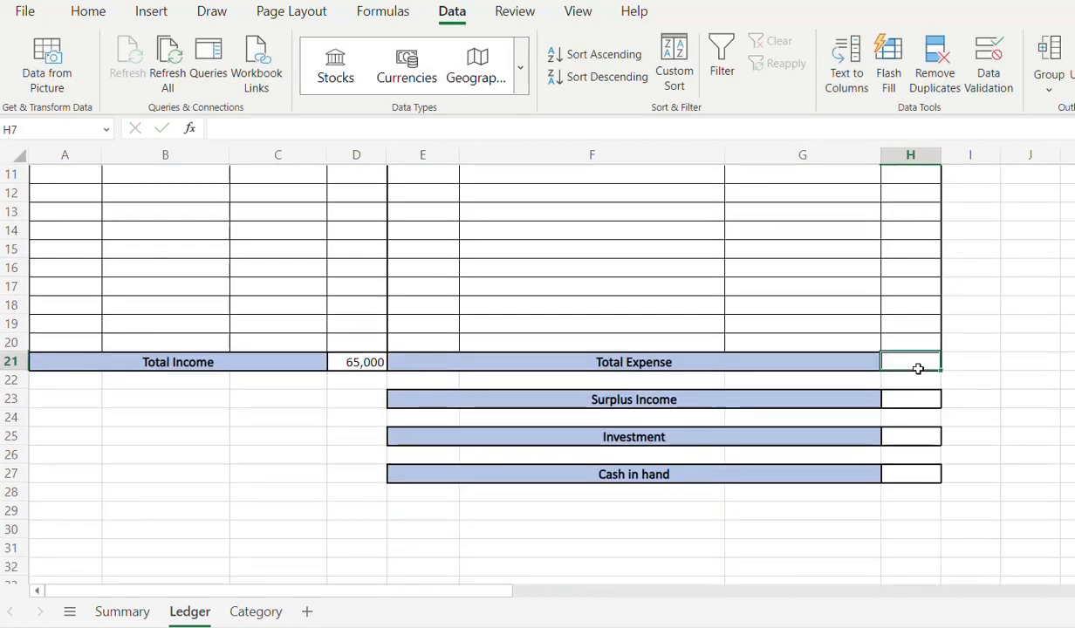
pyautogui.scroll(3, 918, 368)
pyautogui.write('=SUM(')
pyautogui.moveTo(907, 213); pyautogui.dragTo(903, 265)
pyautogui.press('Return')
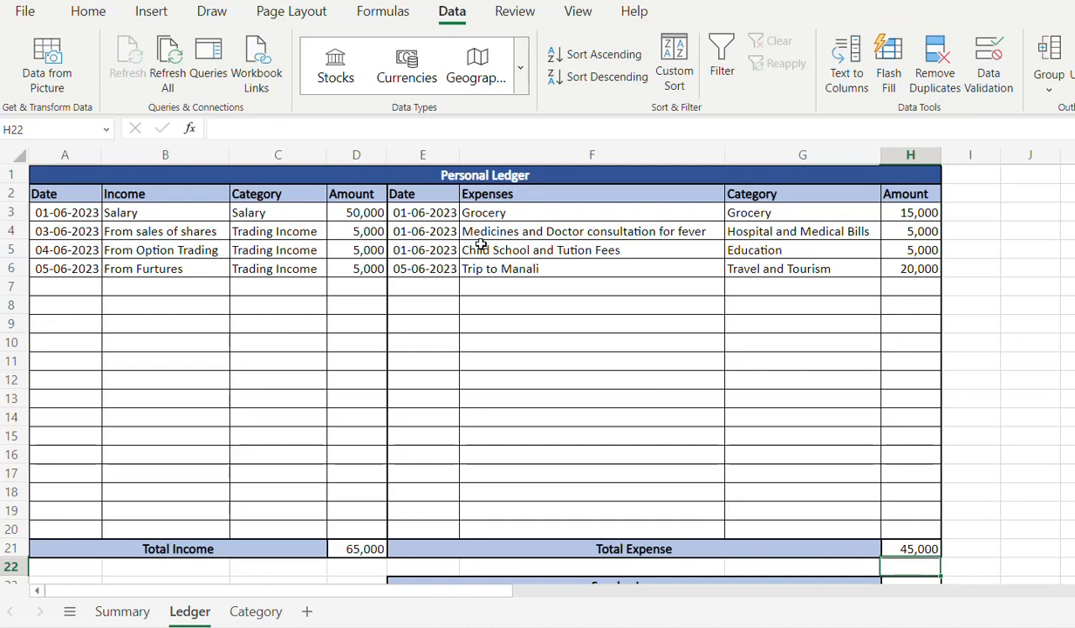
# Calculate Surplus Income in H23 as Total Income minus Total Expense with the formula =D21-H21
pyautogui.scroll(-2, 551, 266)
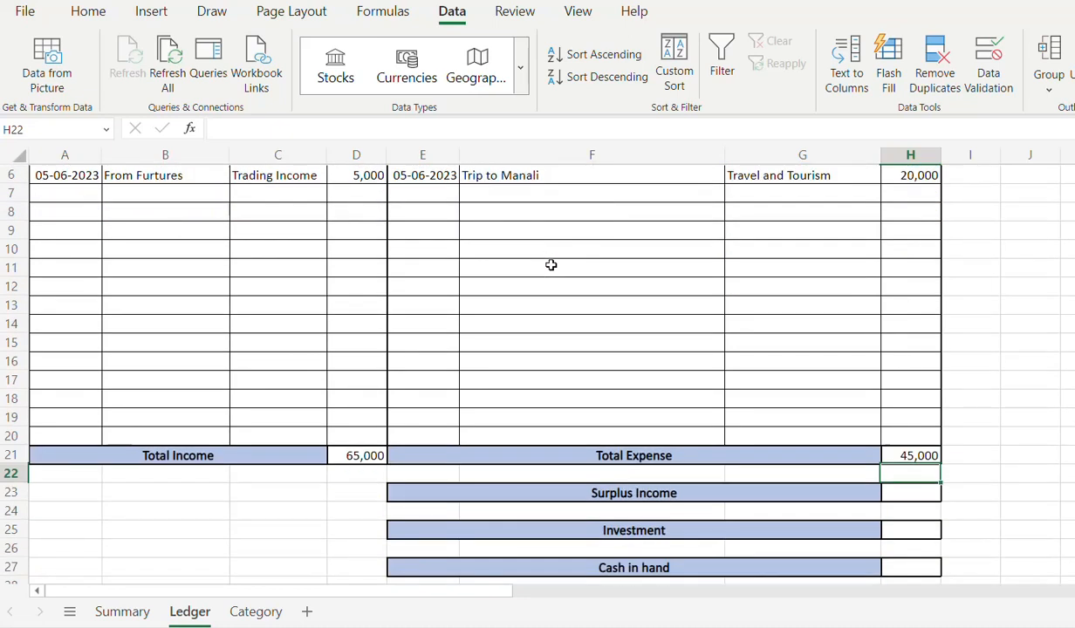
pyautogui.scroll(-2, 551, 264)
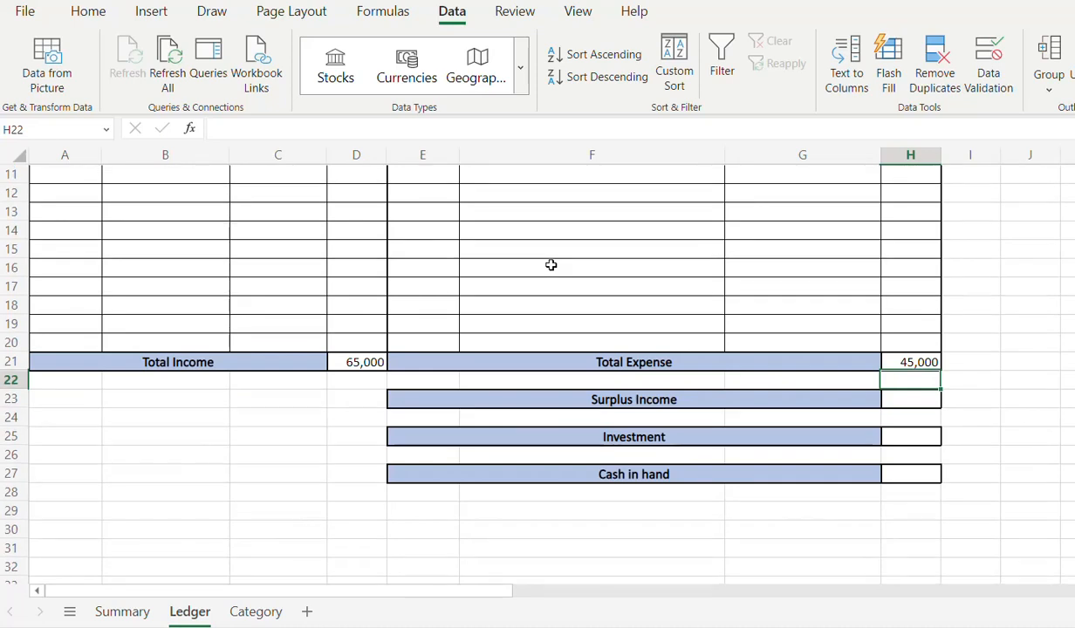
pyautogui.scroll(4, 552, 265)
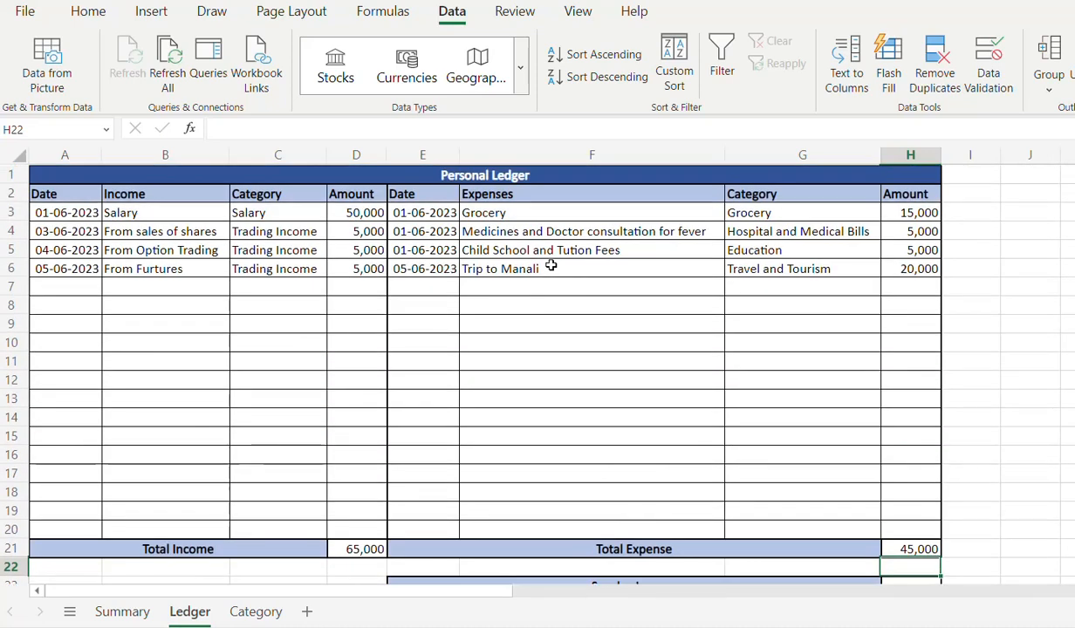
pyautogui.scroll(-5, 447, 307)
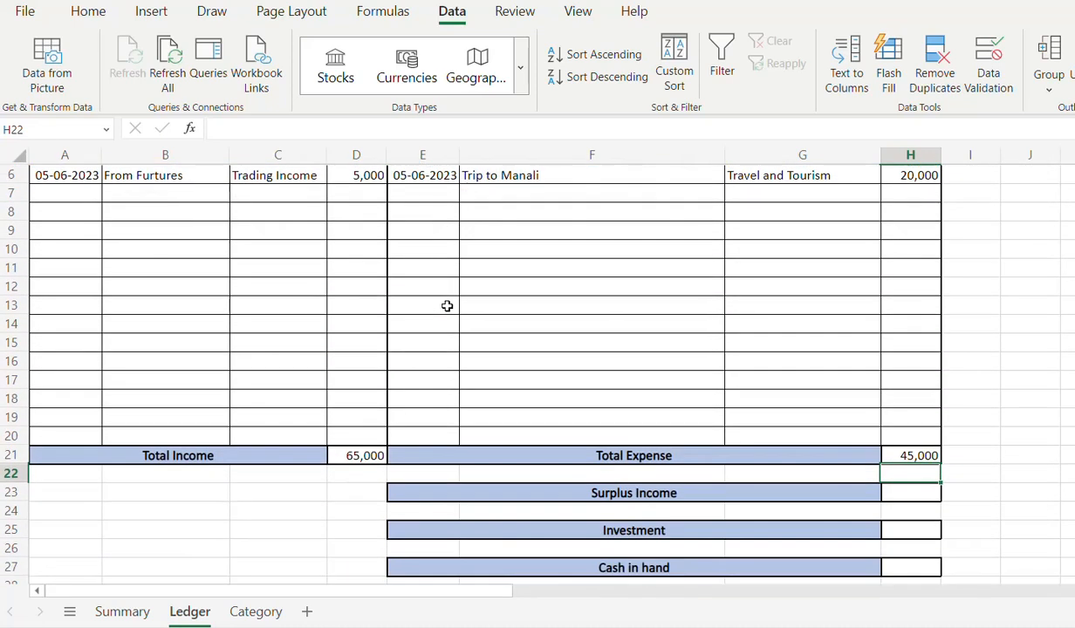
pyautogui.click(734, 308)
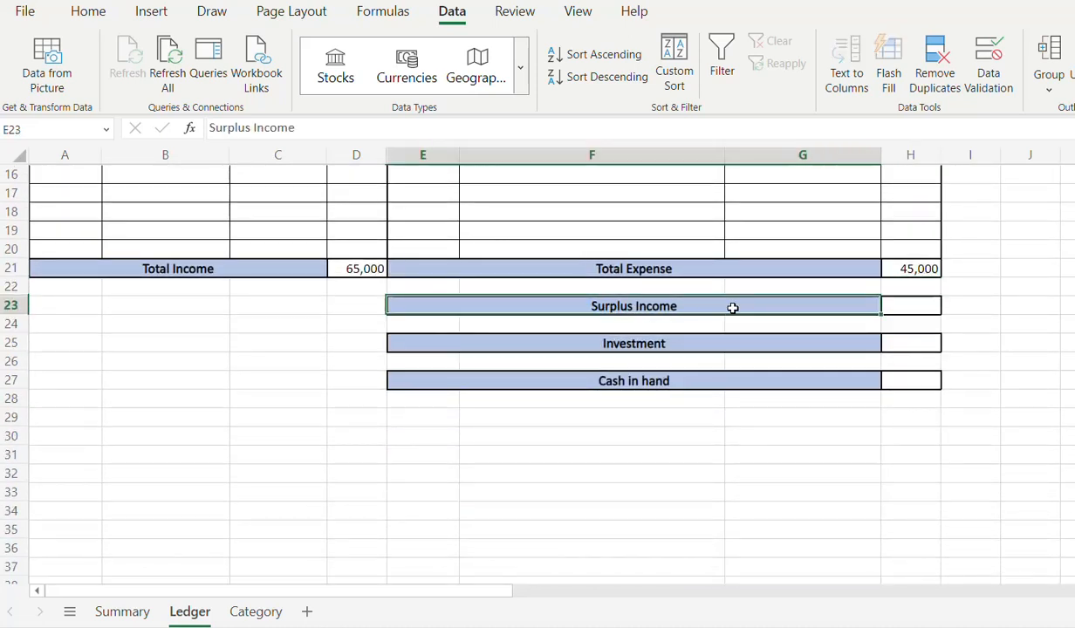
pyautogui.click(916, 308)
pyautogui.write('=')
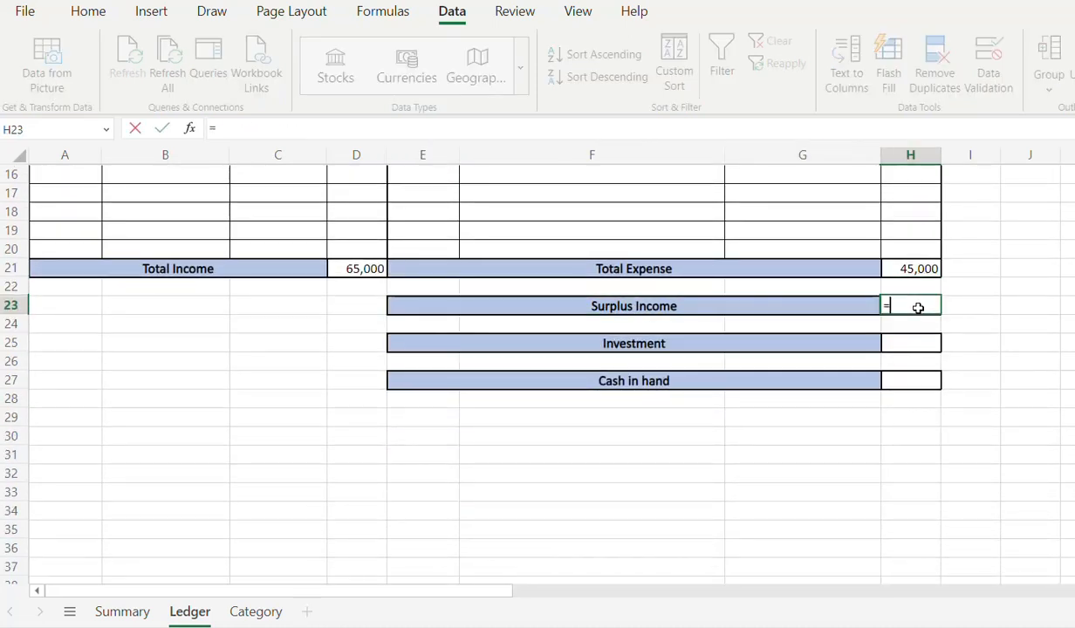
pyautogui.click(348, 273)
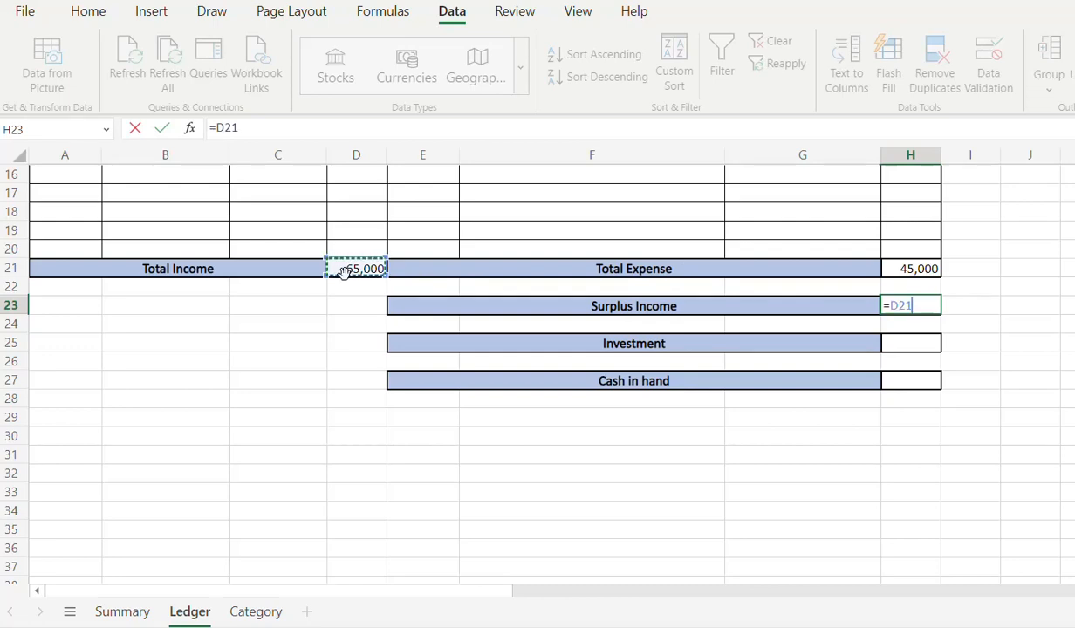
pyautogui.write('-')
pyautogui.click(905, 268)
pyautogui.press('Return')
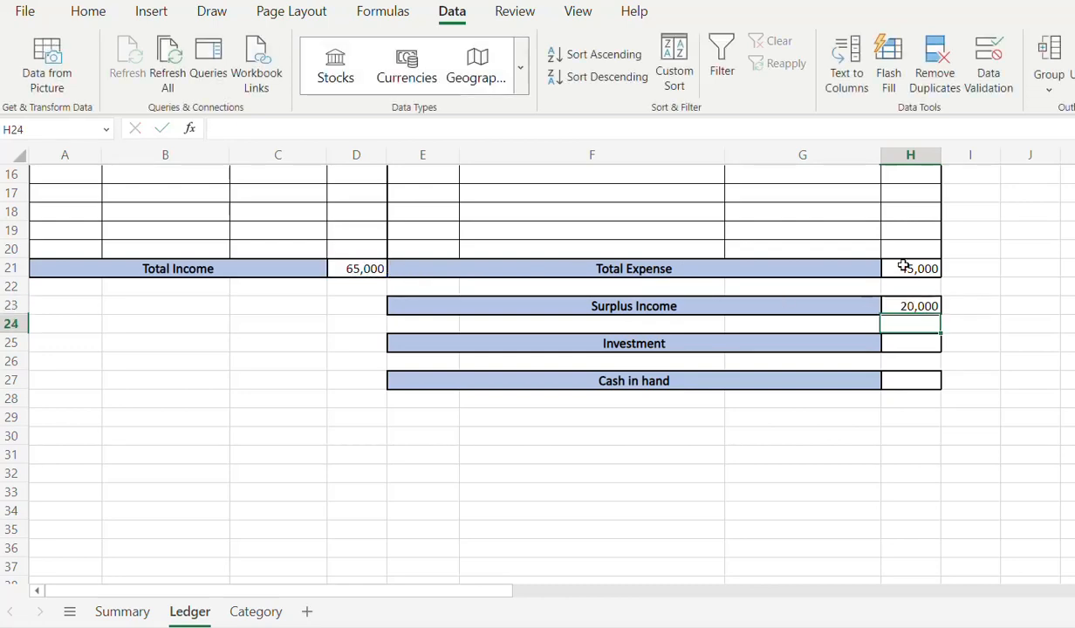
# Enter 15000 as the Investment amount in H25
pyautogui.click(899, 343)
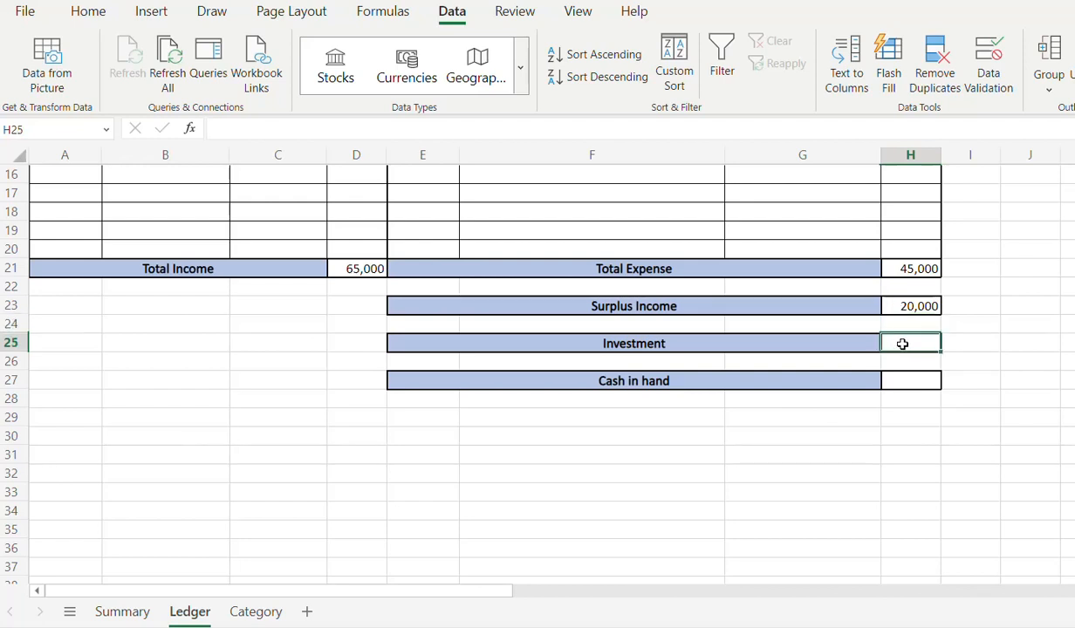
pyautogui.write('15000')
pyautogui.press('Return')
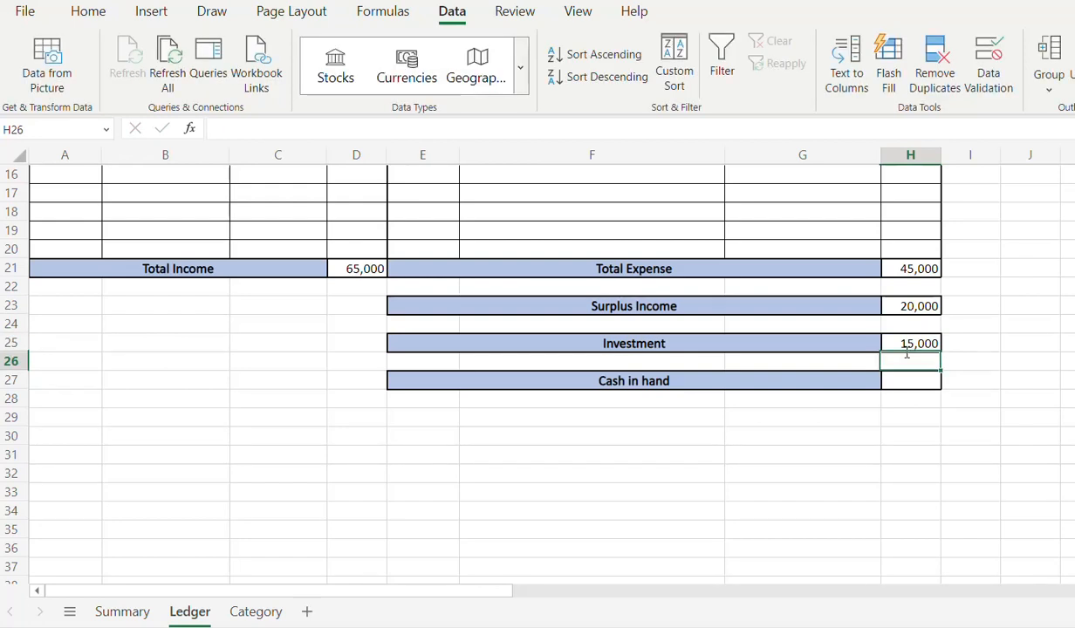
# Calculate Cash in hand in H27 as Surplus Income minus Investment with the formula =H23-H25
pyautogui.click(905, 382)
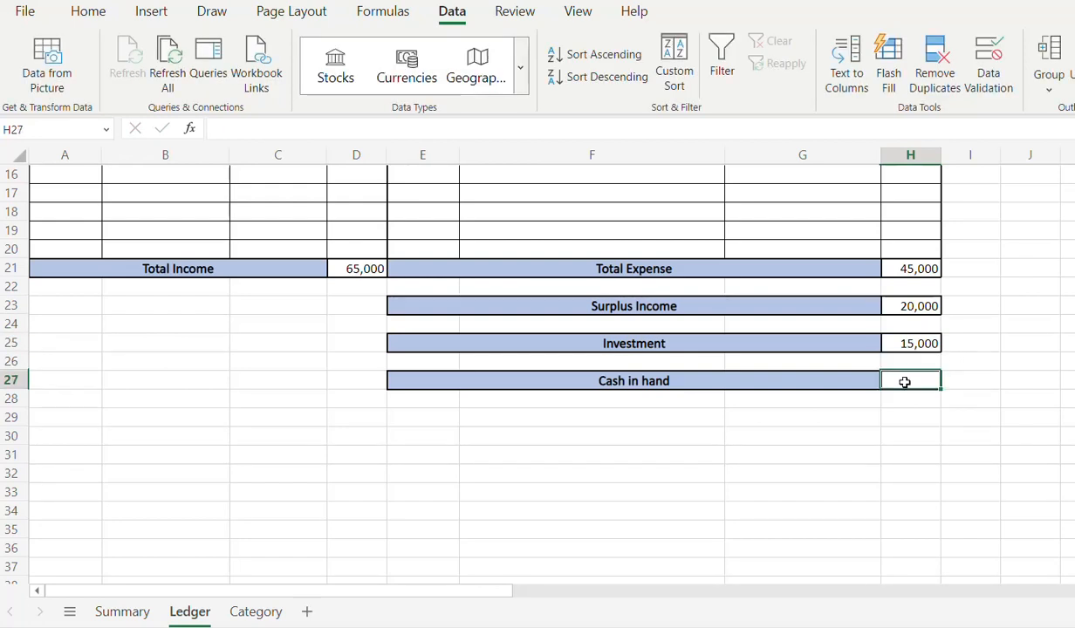
pyautogui.write('=')
pyautogui.click(908, 307)
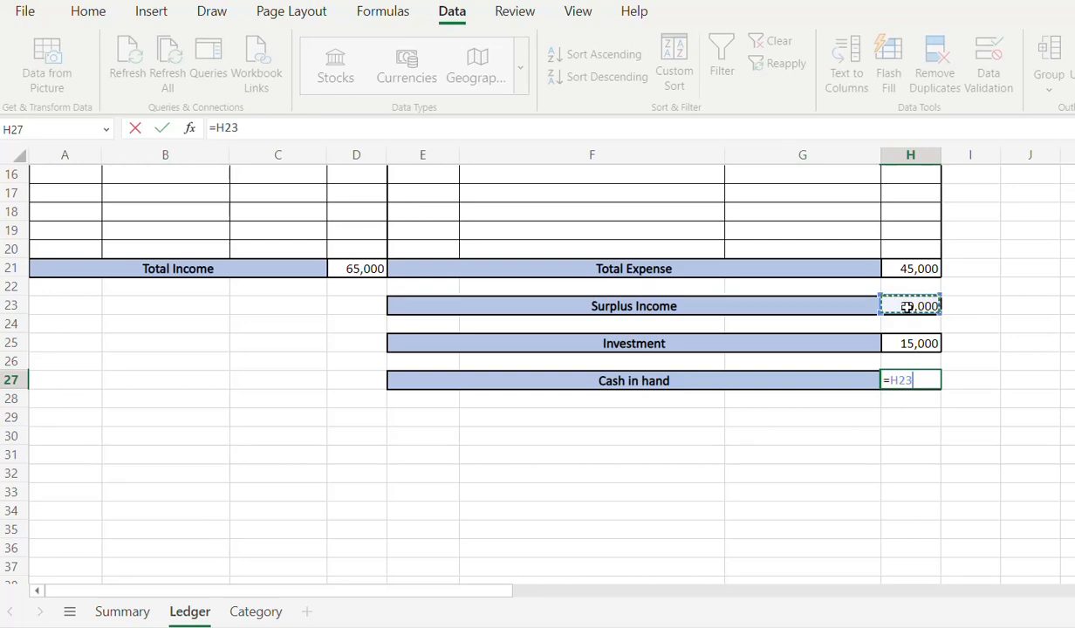
pyautogui.write('-')
pyautogui.click(925, 344)
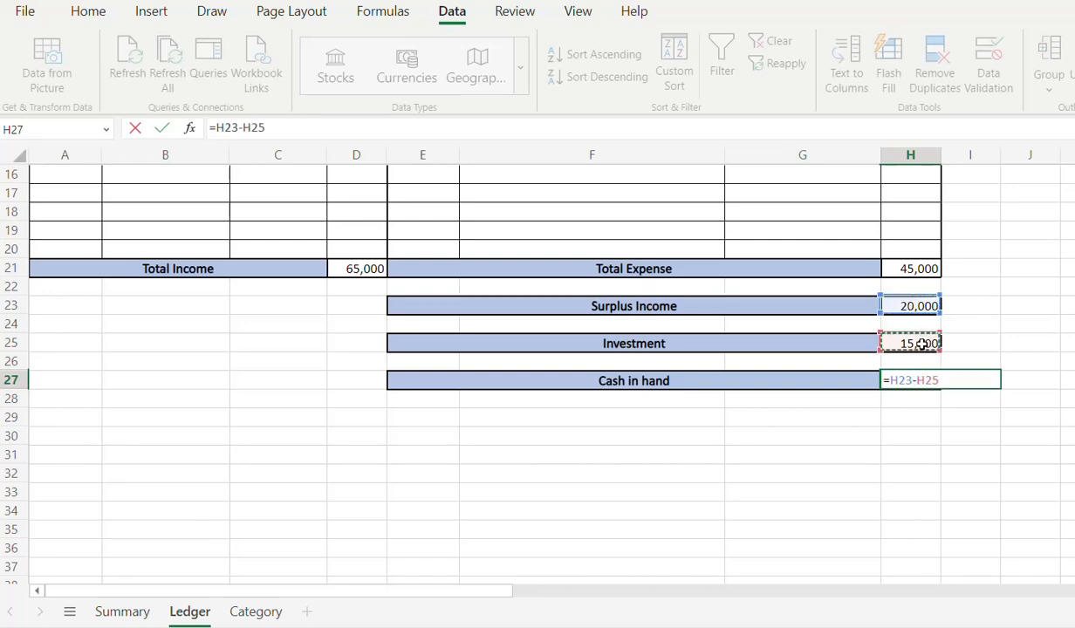
pyautogui.press('Return')
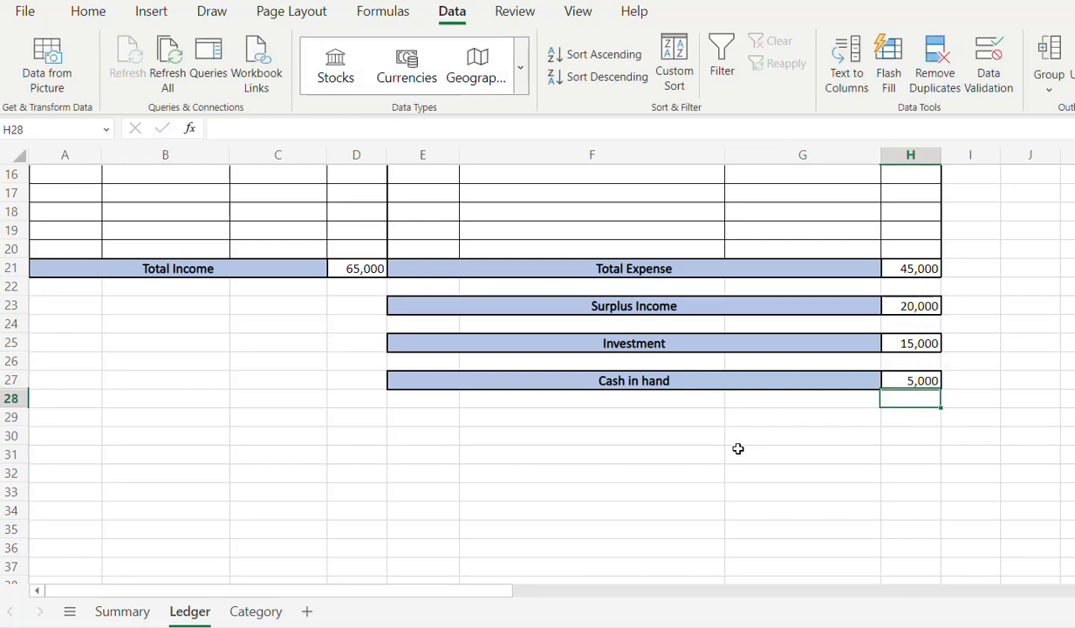
# Compare the heads and Amount cells on the Summary sheet with the Total Expense, Investment and Cash in hand rows on the Ledger sheet
pyautogui.scroll(5, 590, 475)
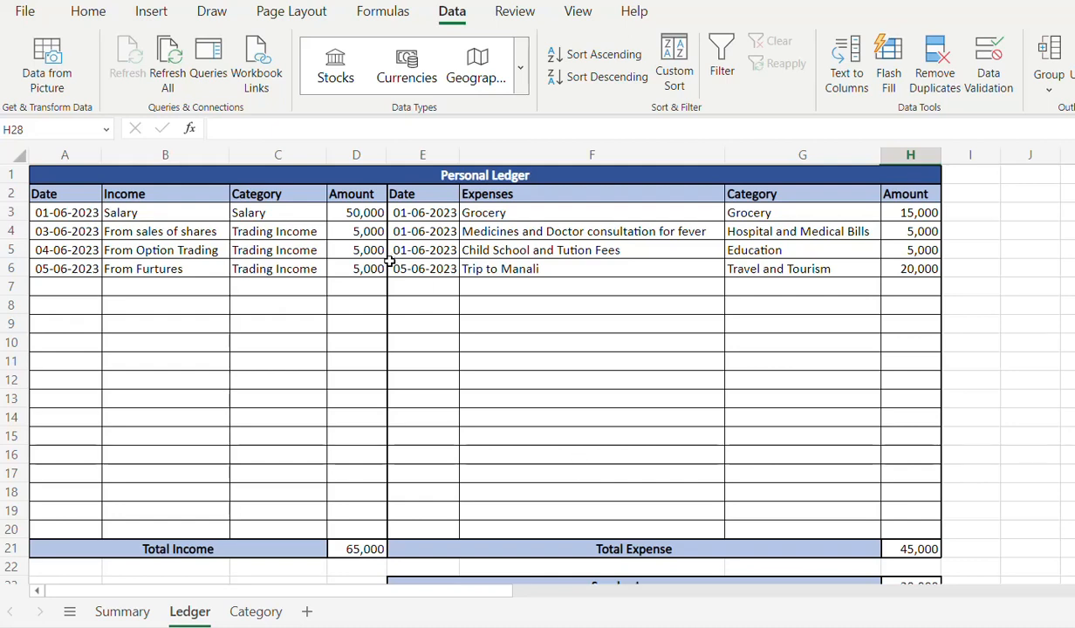
pyautogui.scroll(-2, 390, 263)
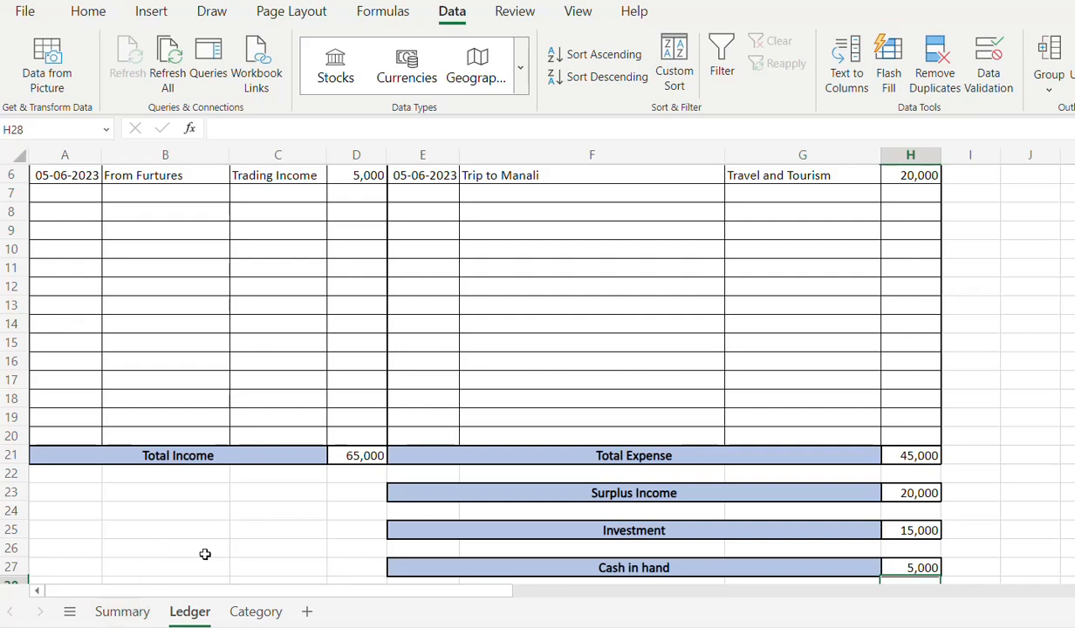
pyautogui.click(135, 614)
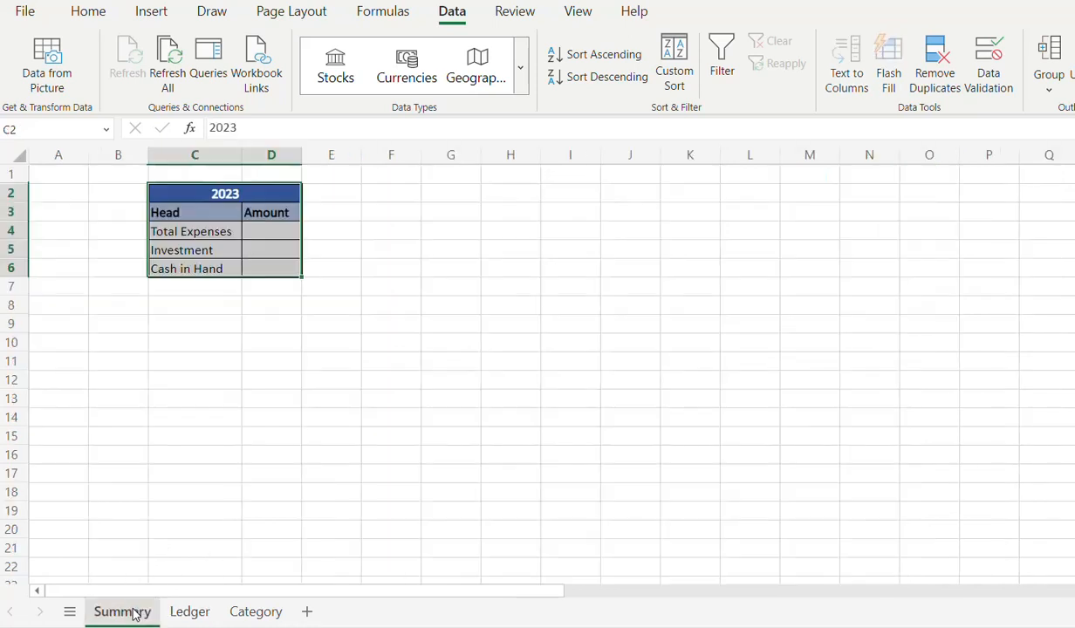
pyautogui.click(157, 263)
pyautogui.click(187, 231)
pyautogui.moveTo(187, 231); pyautogui.dragTo(193, 270)
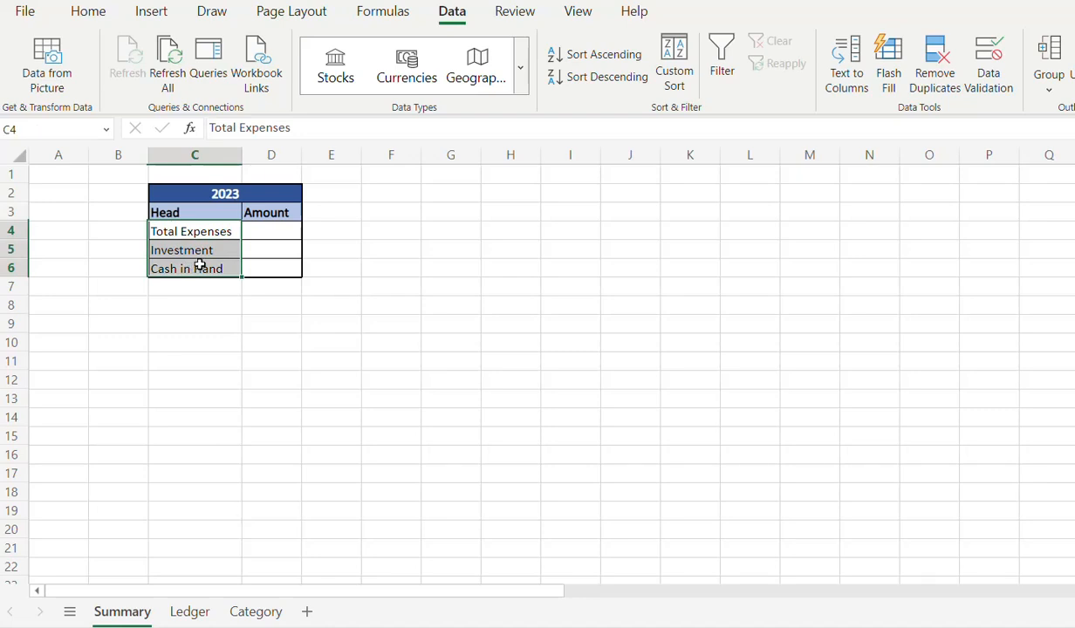
pyautogui.moveTo(267, 234); pyautogui.dragTo(266, 272)
pyautogui.click(222, 233)
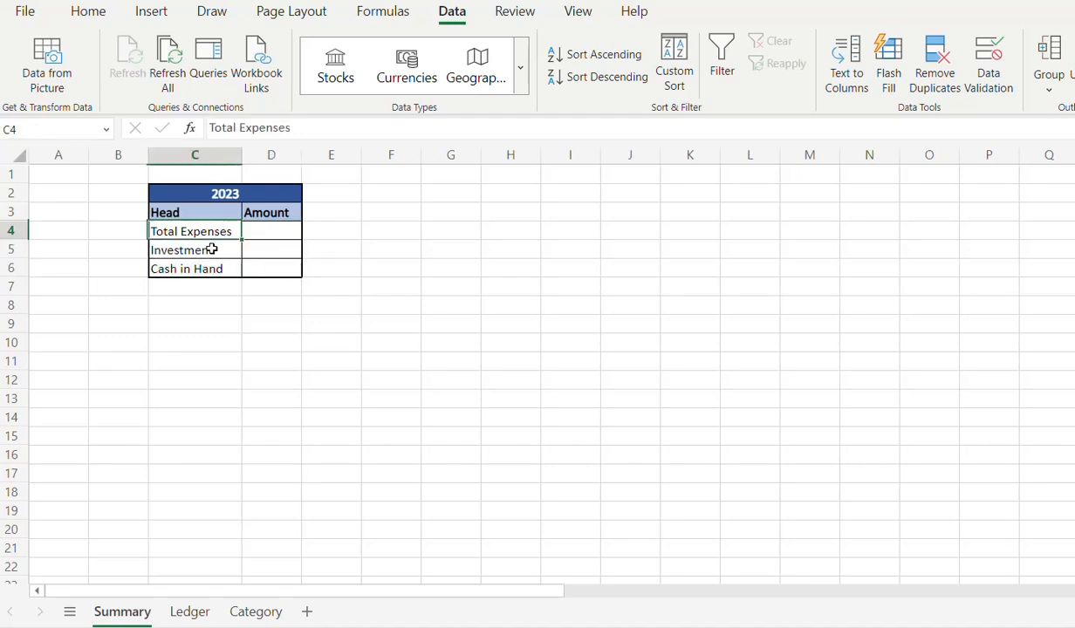
pyautogui.click(189, 611)
pyautogui.scroll(-1, 675, 490)
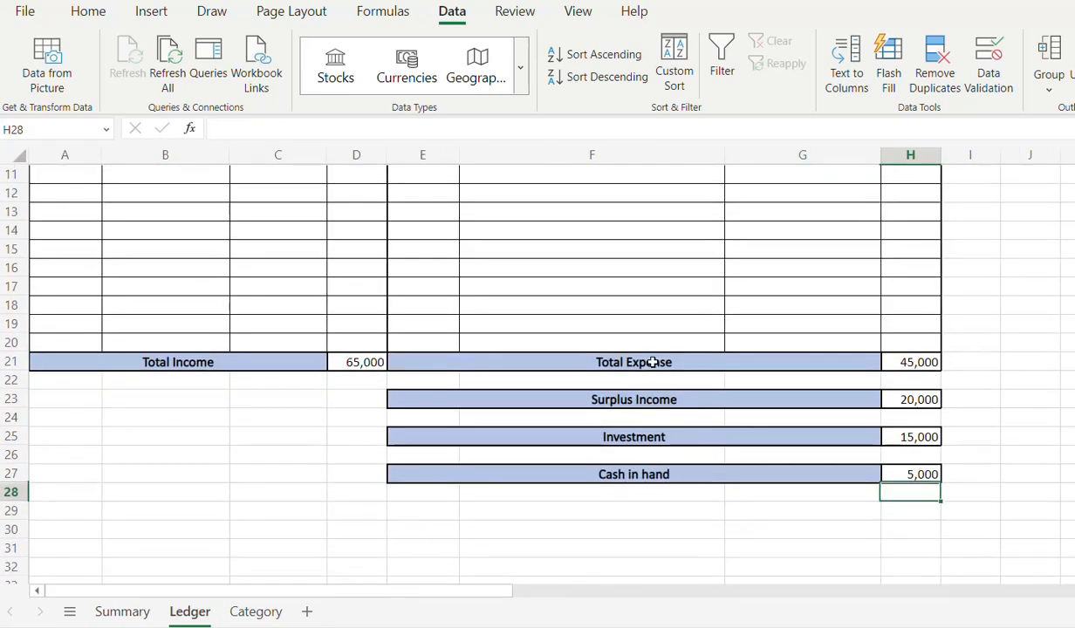
pyautogui.click(654, 364)
pyautogui.click(648, 436)
pyautogui.click(647, 472)
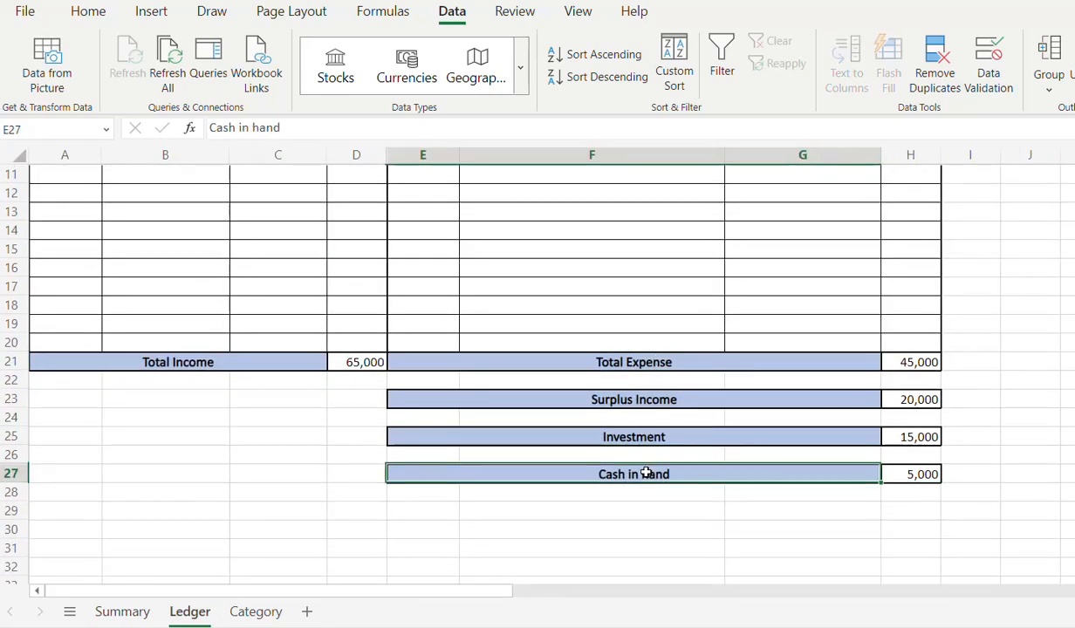
# Review the Total Income, Total Expense, Surplus Income, Investment and Cash in hand rows on the Ledger sheet
pyautogui.click(252, 362)
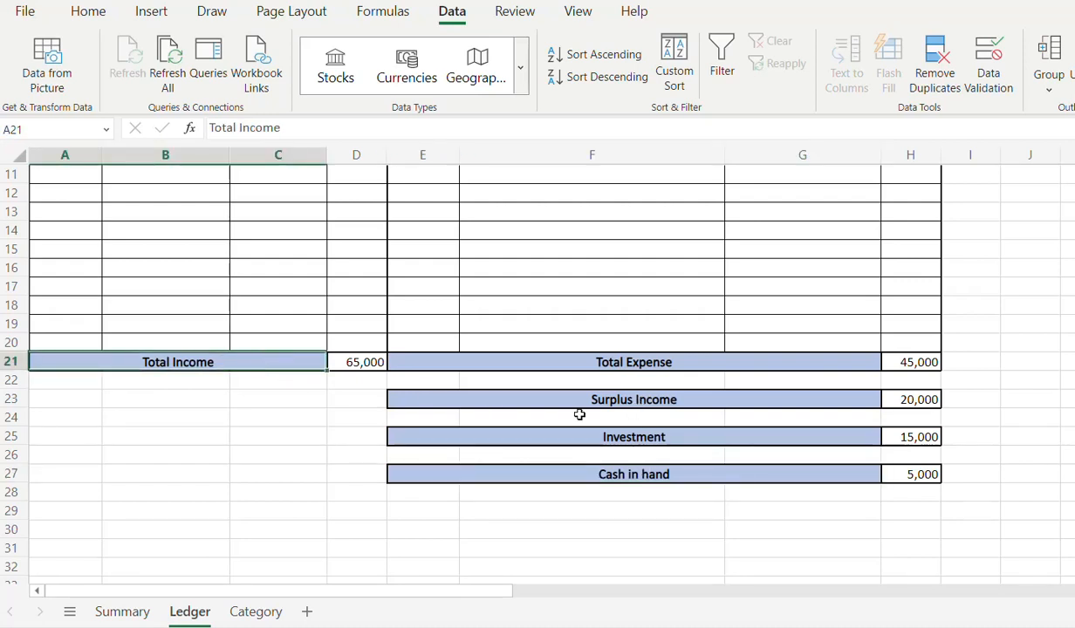
pyautogui.click(579, 415)
pyautogui.click(897, 362)
pyautogui.click(920, 435)
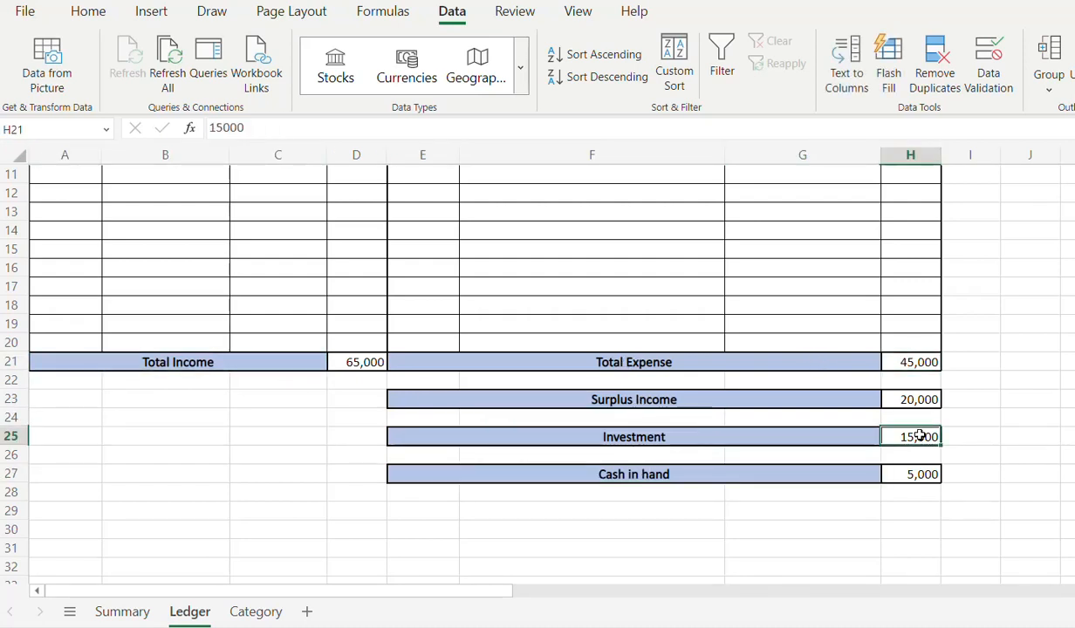
pyautogui.click(919, 473)
pyautogui.click(890, 435)
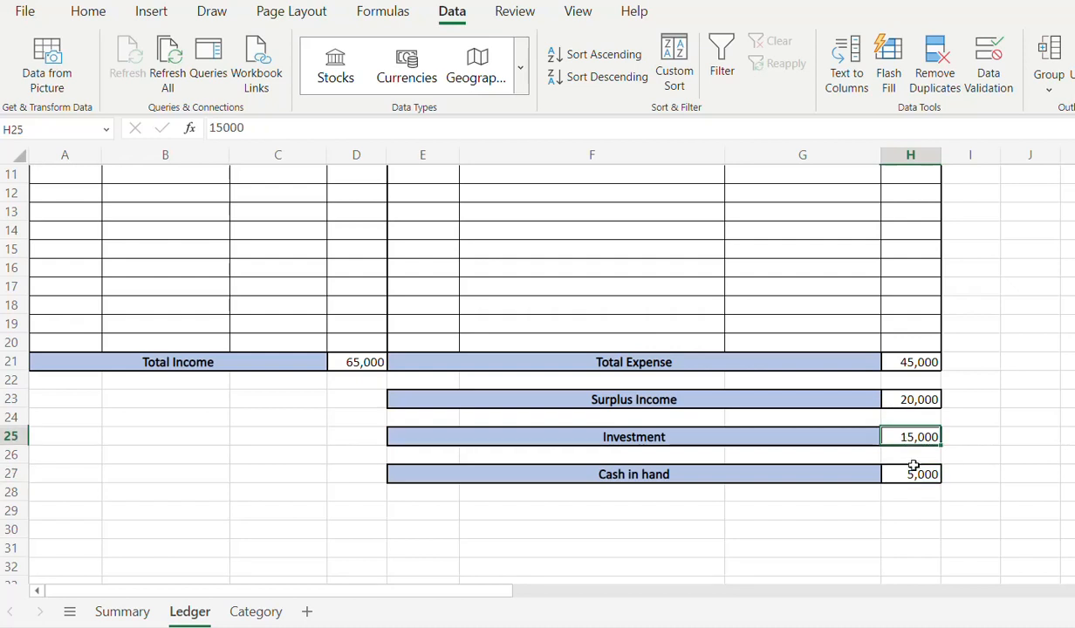
pyautogui.click(914, 467)
pyautogui.click(643, 401)
pyautogui.click(299, 358)
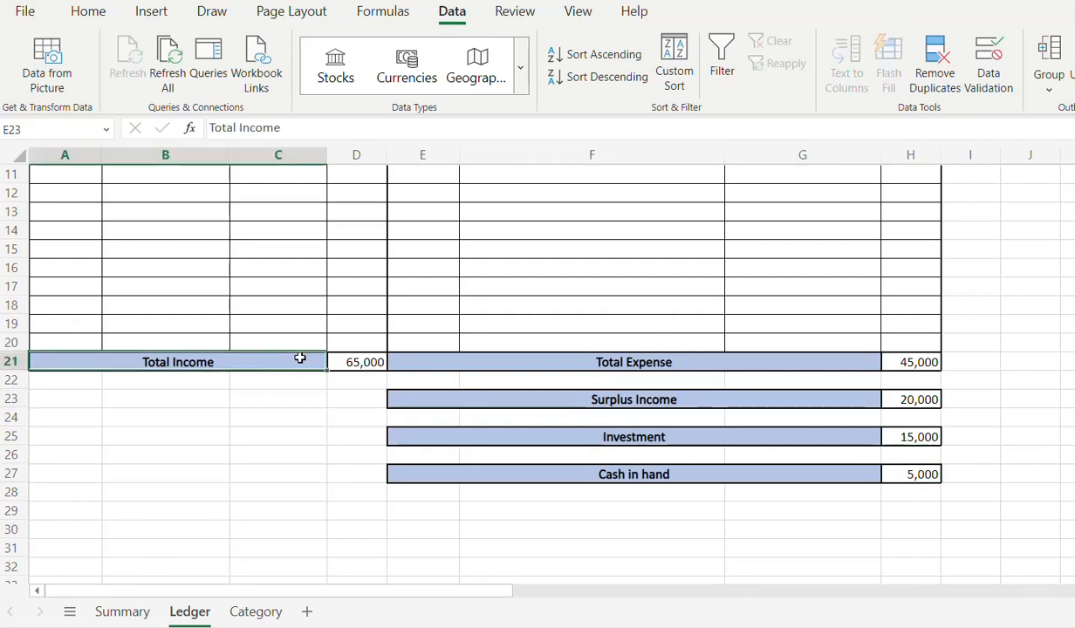
pyautogui.click(905, 362)
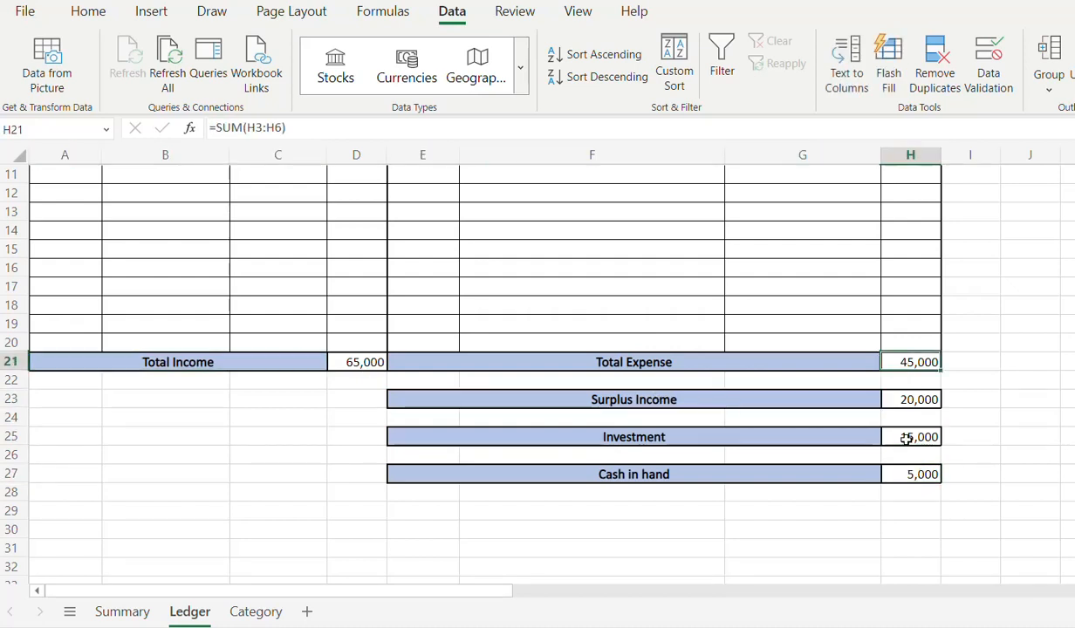
pyautogui.click(902, 436)
pyautogui.click(900, 474)
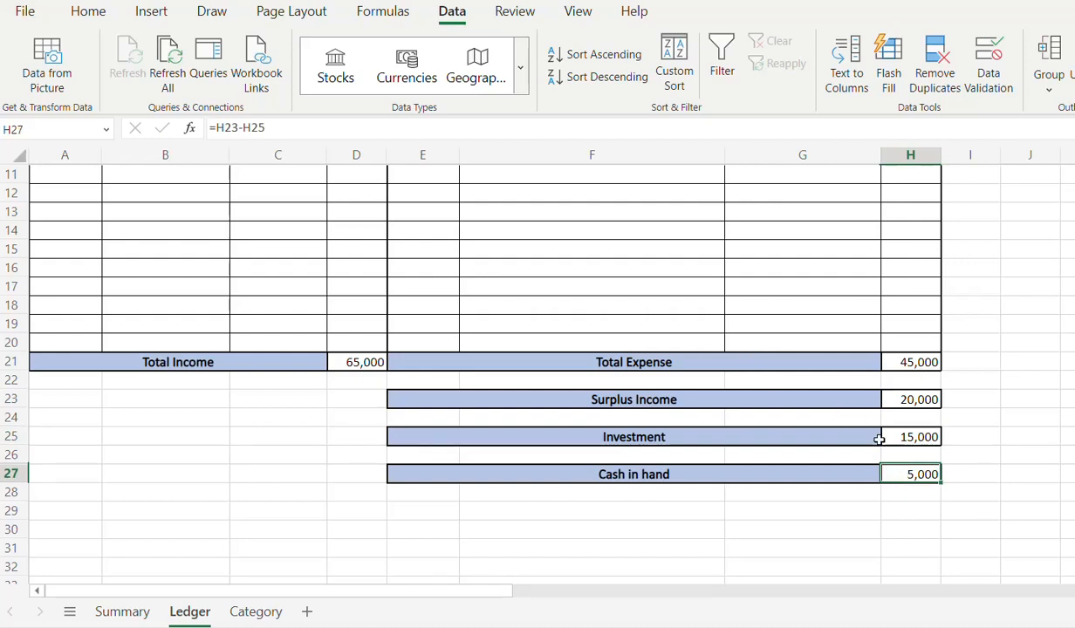
pyautogui.click(917, 442)
pyautogui.click(885, 474)
# Link the Total Expenses amount in D4 of the Summary sheet to Total Expense in cell H21 of the Ledger sheet
pyautogui.click(105, 618)
pyautogui.click(269, 232)
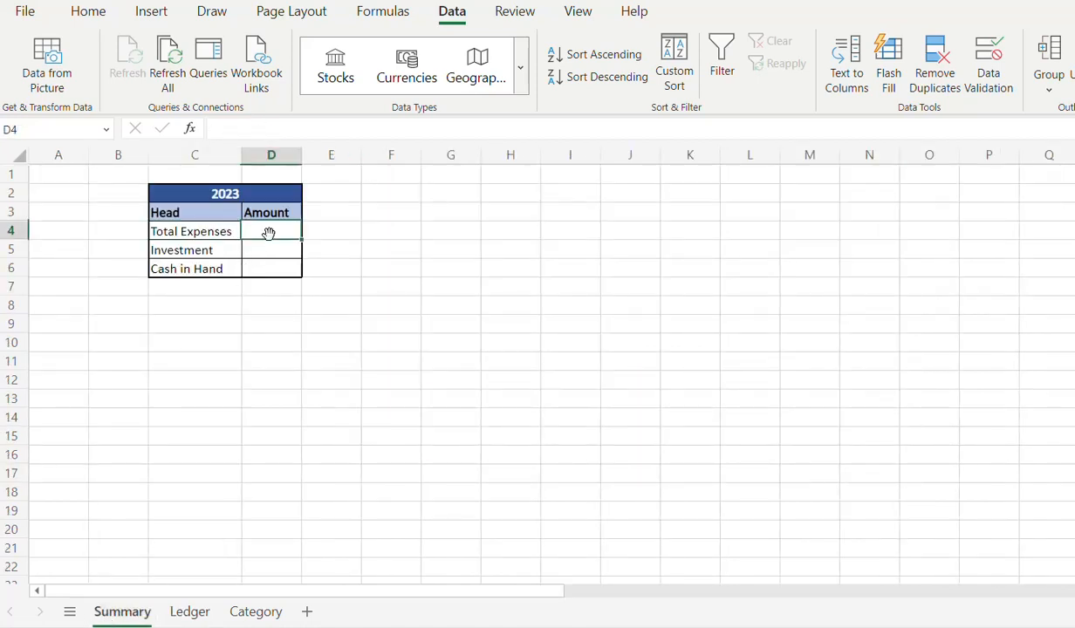
pyautogui.write('=')
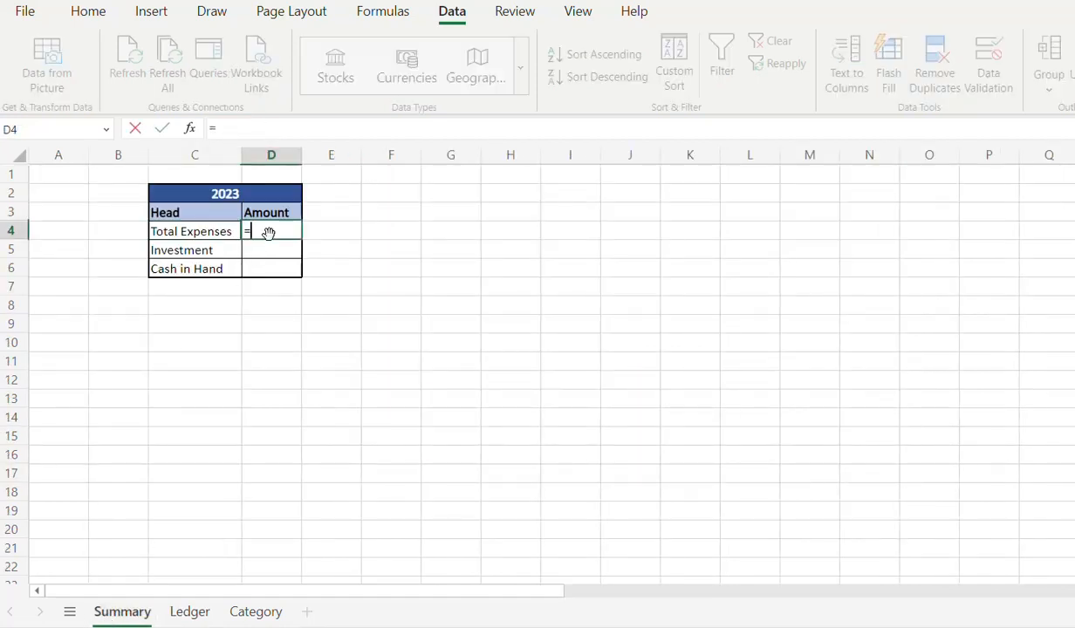
pyautogui.click(190, 612)
pyautogui.click(912, 362)
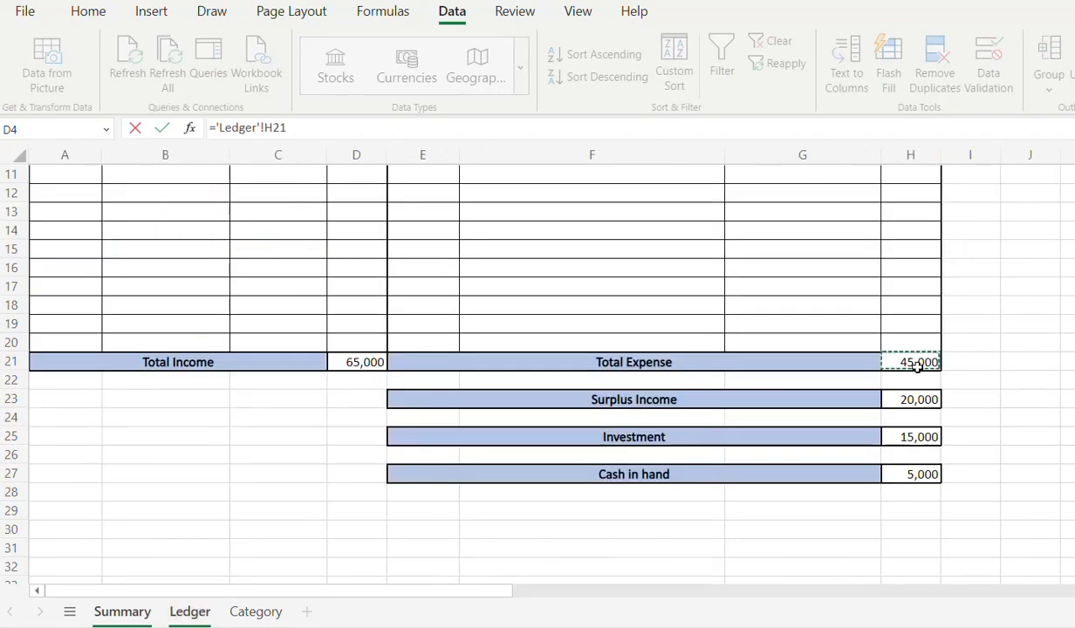
pyautogui.press('Return')
# Link the Investment amount in D5 of the Summary sheet to cell H25 of the Ledger sheet
pyautogui.write('=')
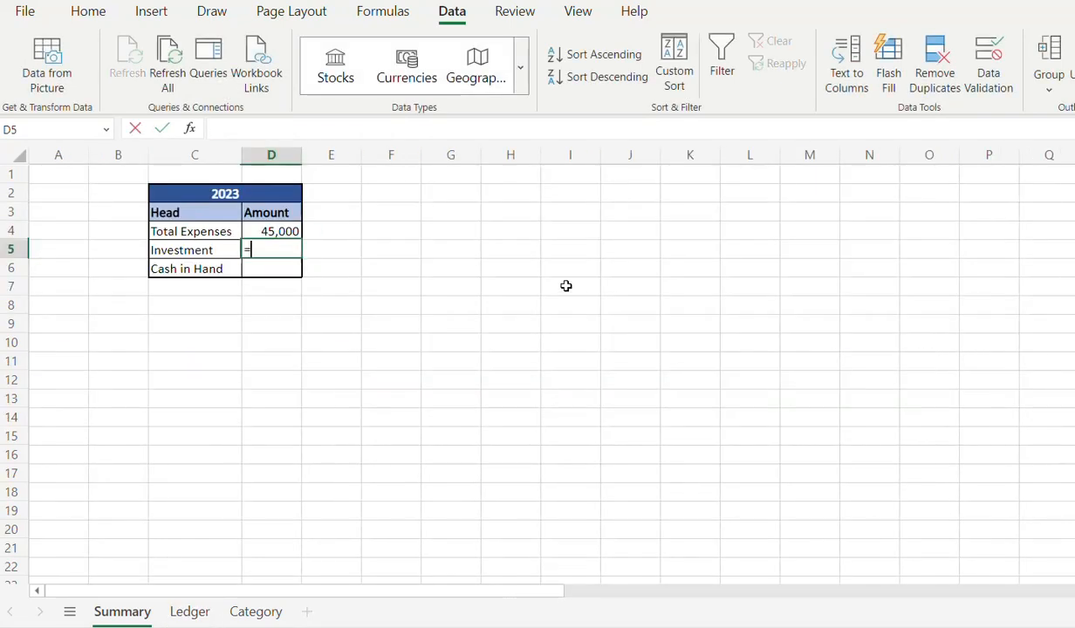
pyautogui.click(190, 612)
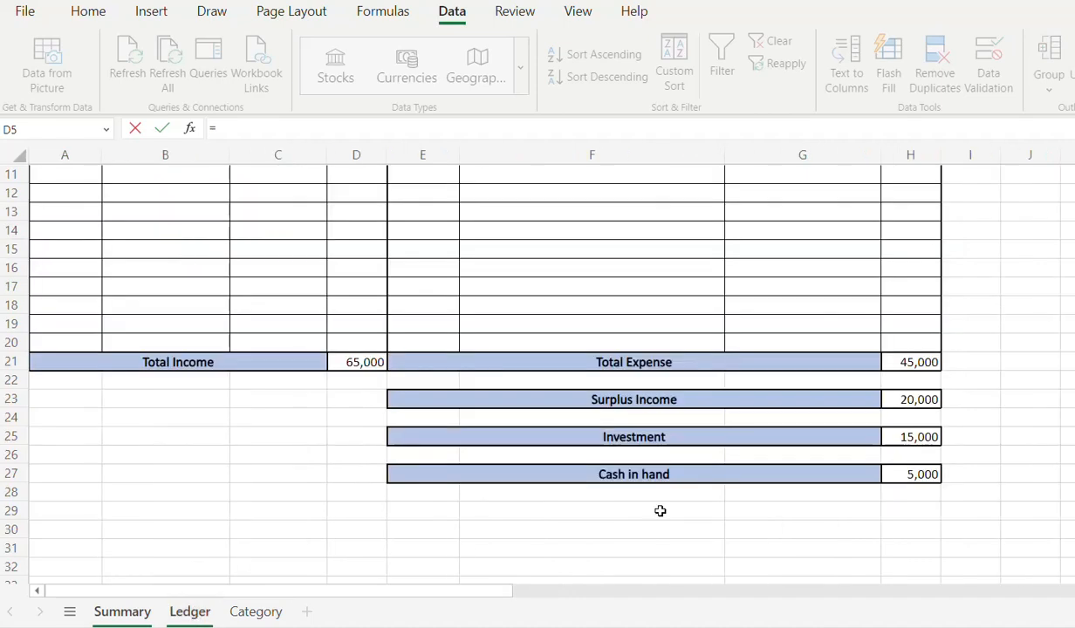
pyautogui.click(914, 436)
pyautogui.press('Return')
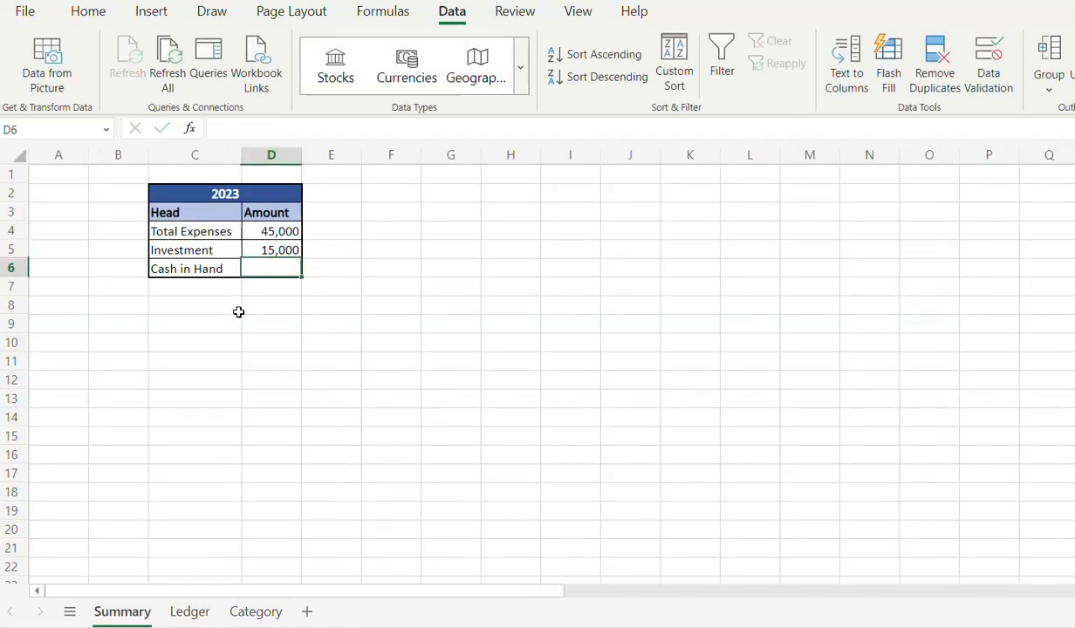
# Link the Cash in Hand amount in D6 of the Summary sheet to cell H27 of the Ledger sheet
pyautogui.write('=')
pyautogui.click(205, 614)
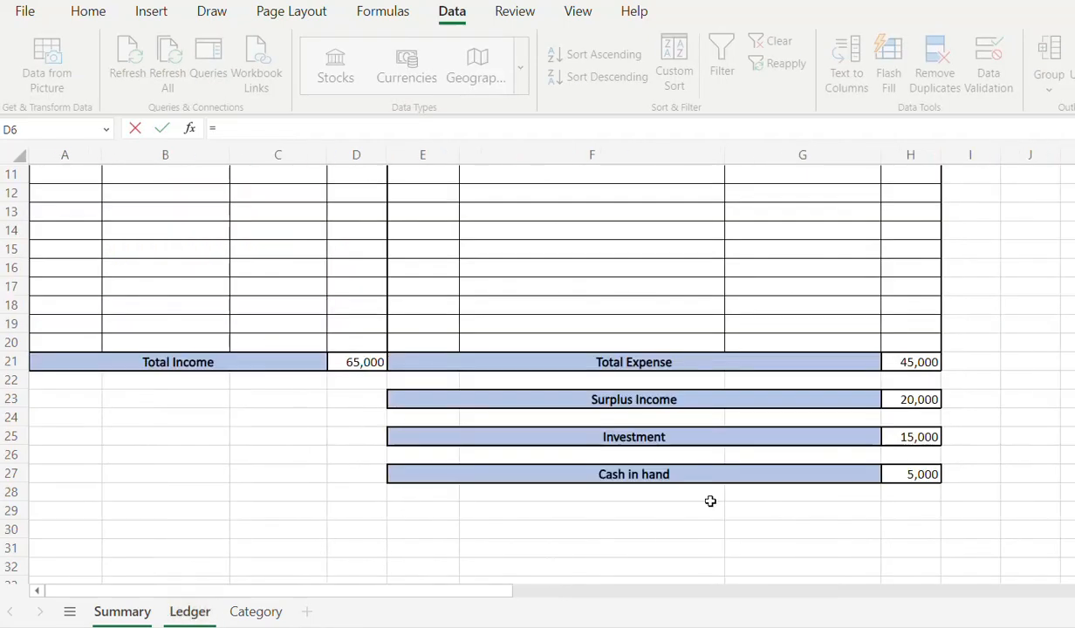
pyautogui.click(920, 474)
pyautogui.press('Return')
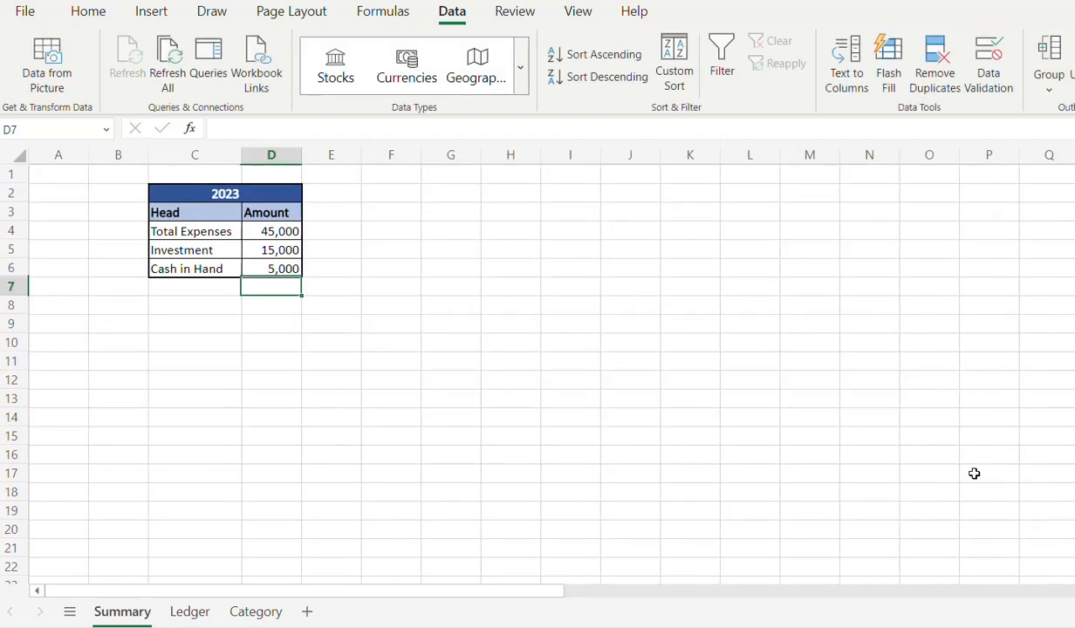
# Check the linked amounts on the Summary sheet against the entries and totals on the Ledger sheet
pyautogui.click(288, 231)
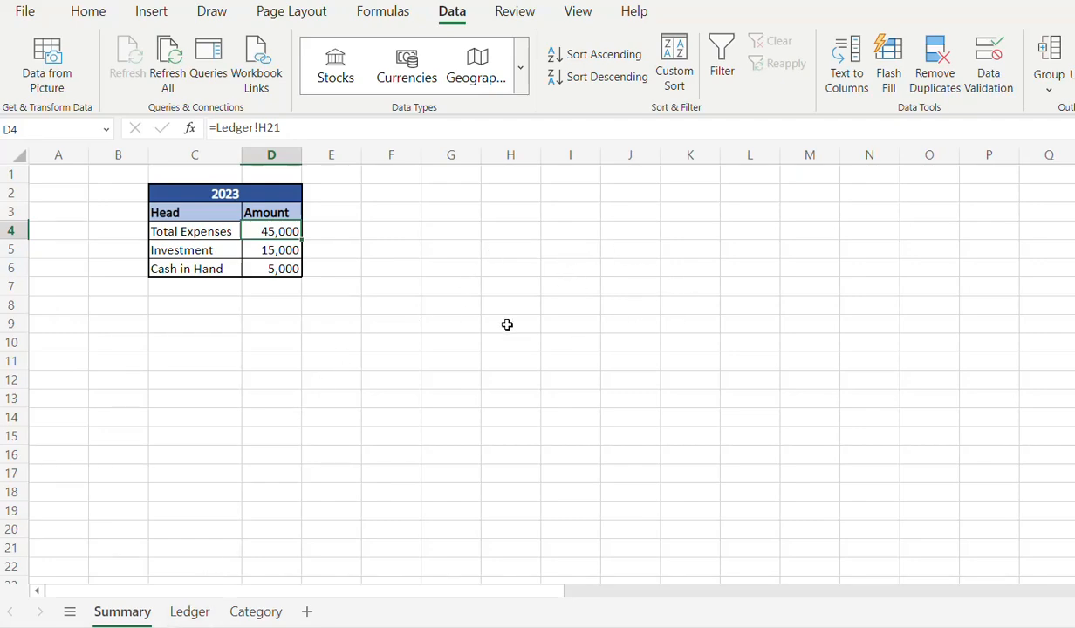
pyautogui.click(190, 611)
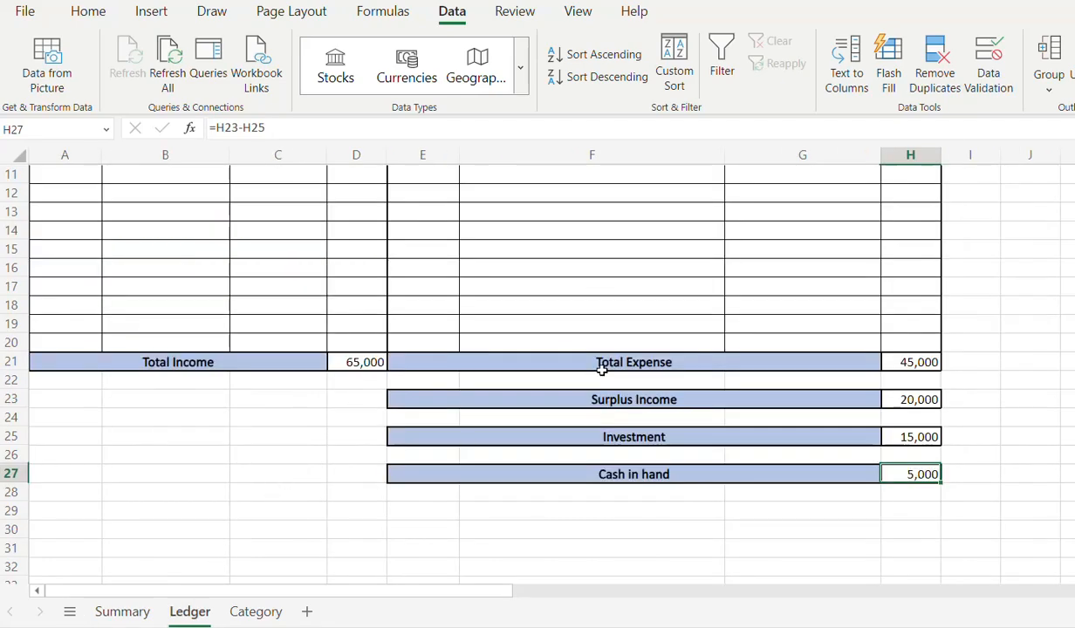
pyautogui.scroll(3, 633, 317)
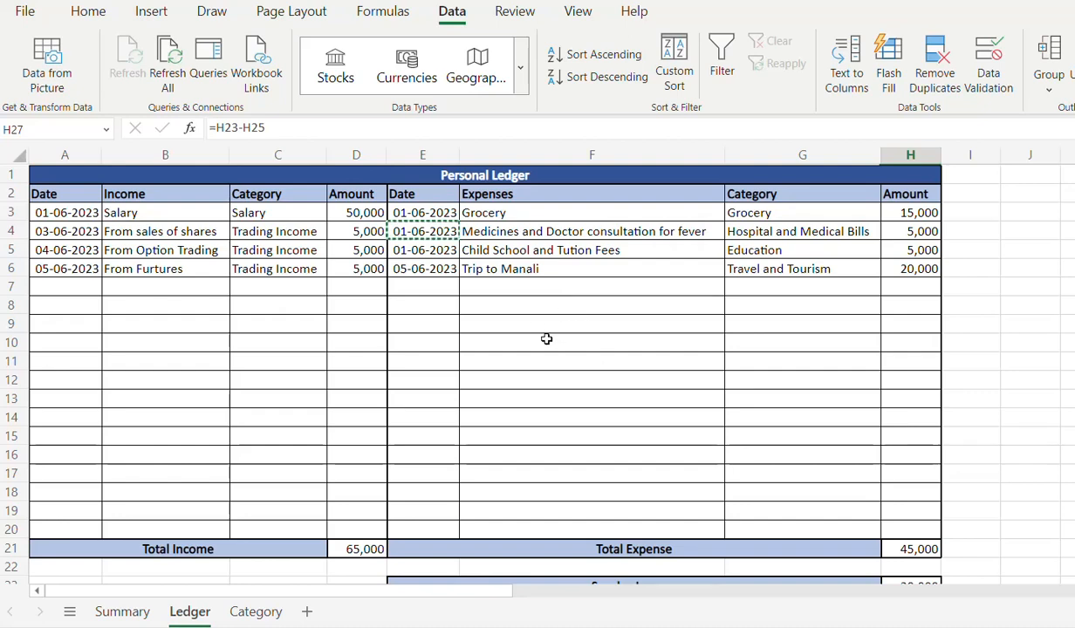
pyautogui.scroll(-3, 589, 390)
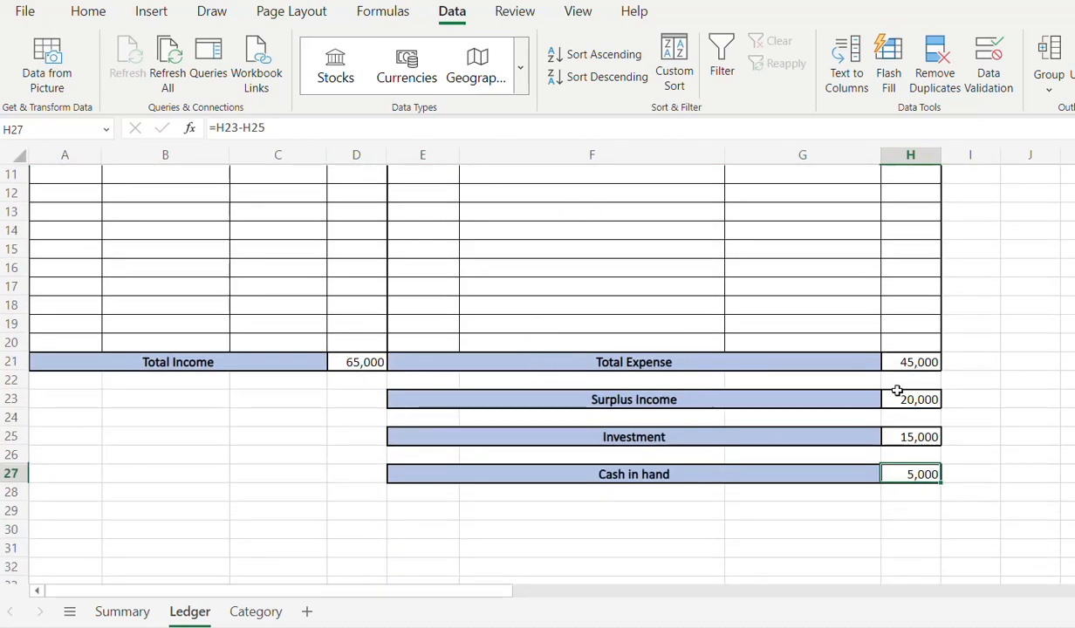
pyautogui.click(140, 611)
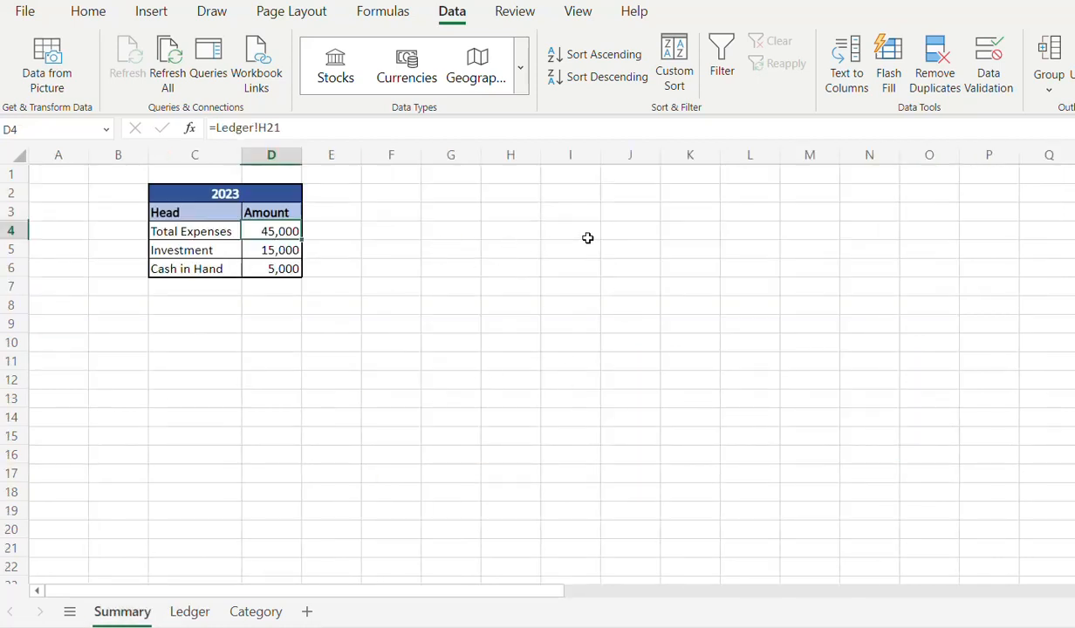
pyautogui.click(190, 610)
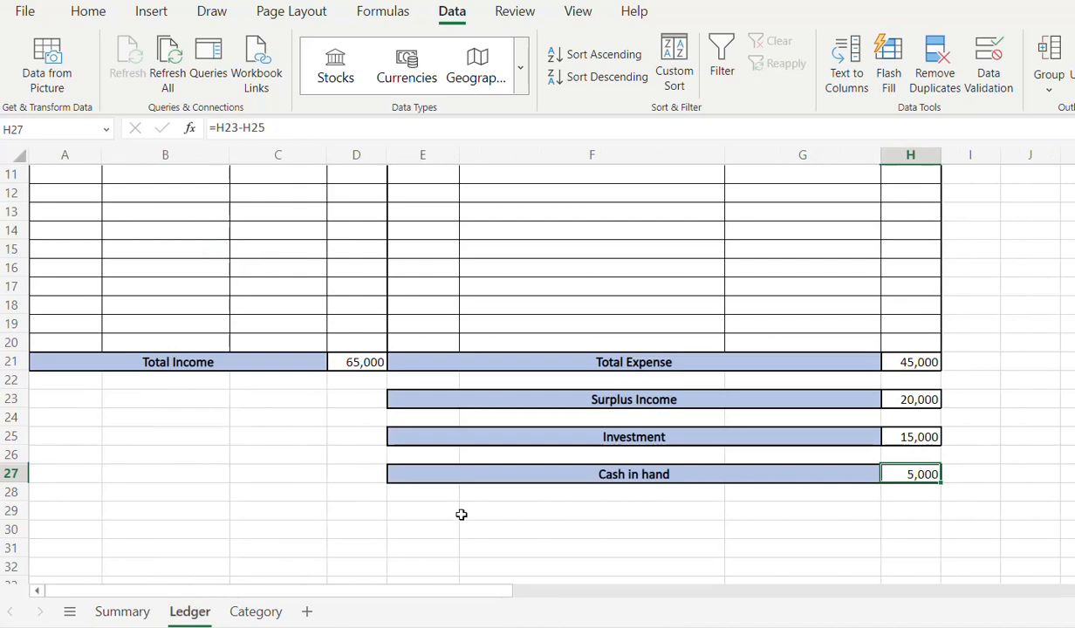
pyautogui.click(138, 610)
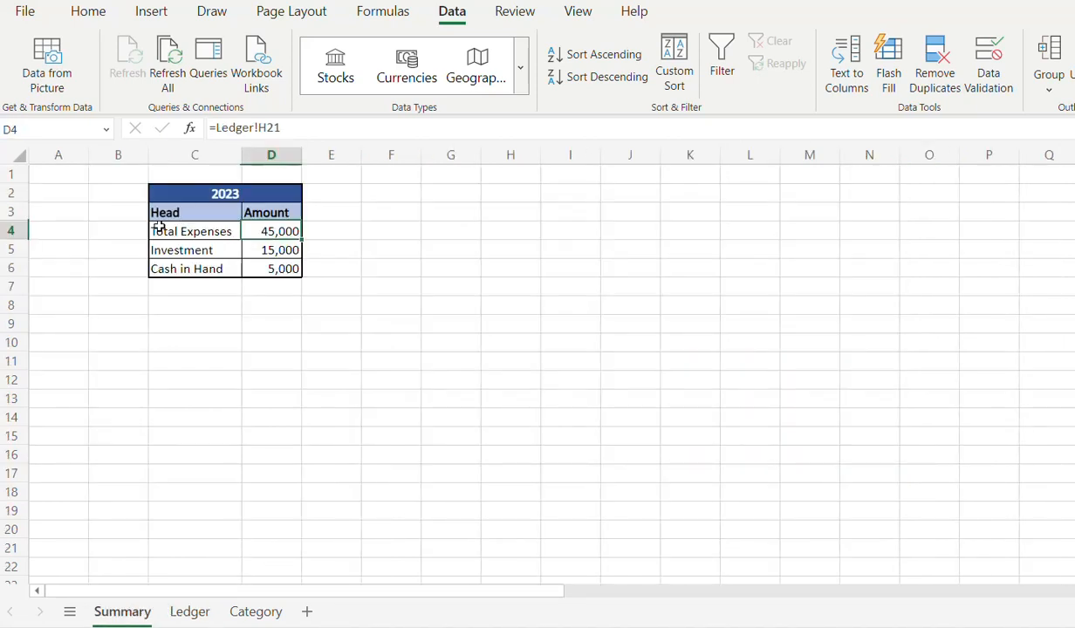
# Insert a 2-D pie chart from the heads and amounts in C4:D6 of the Summary sheet
pyautogui.moveTo(158, 225); pyautogui.dragTo(240, 274)
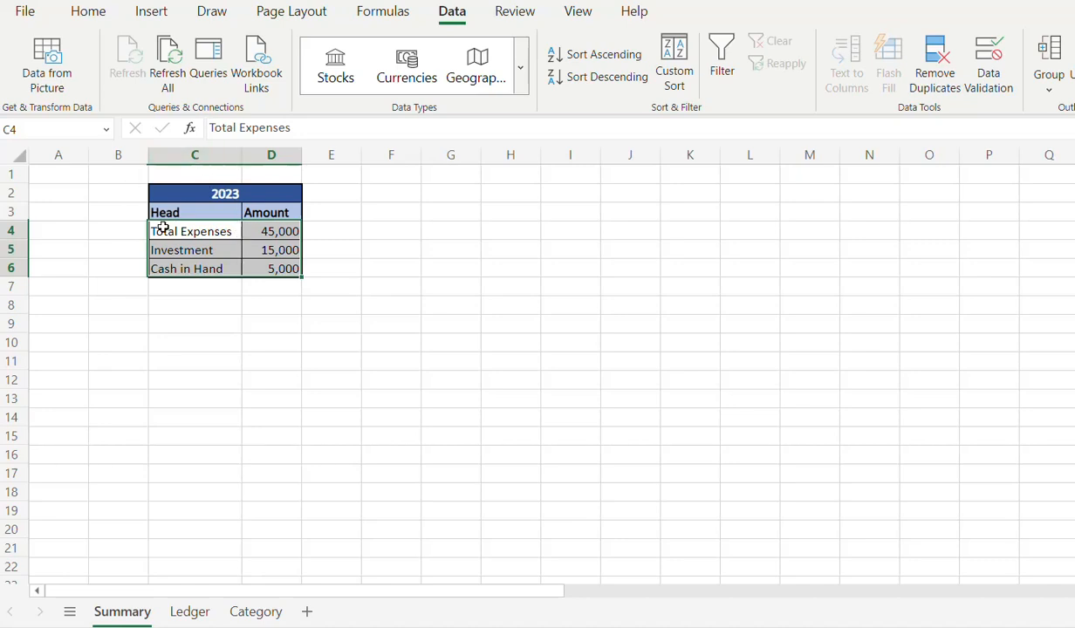
pyautogui.click(162, 21)
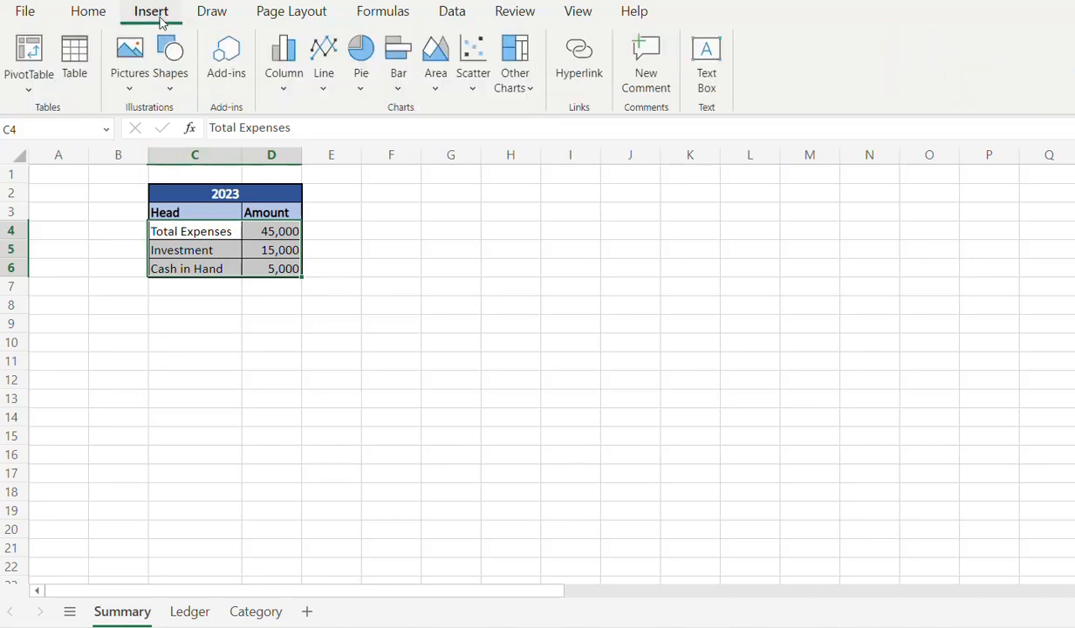
pyautogui.click(361, 81)
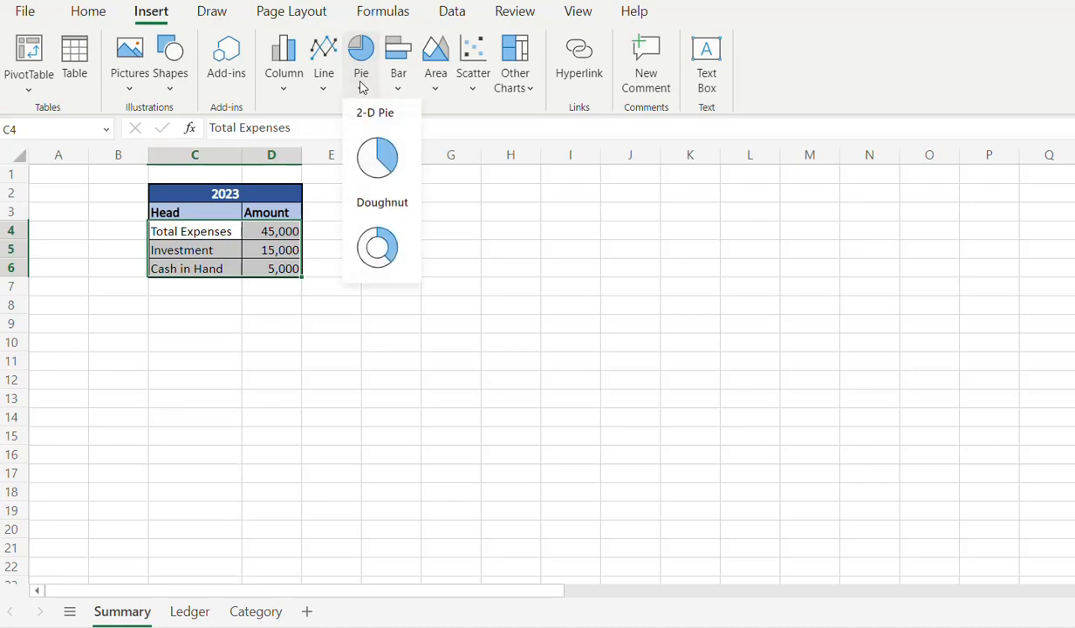
pyautogui.click(373, 181)
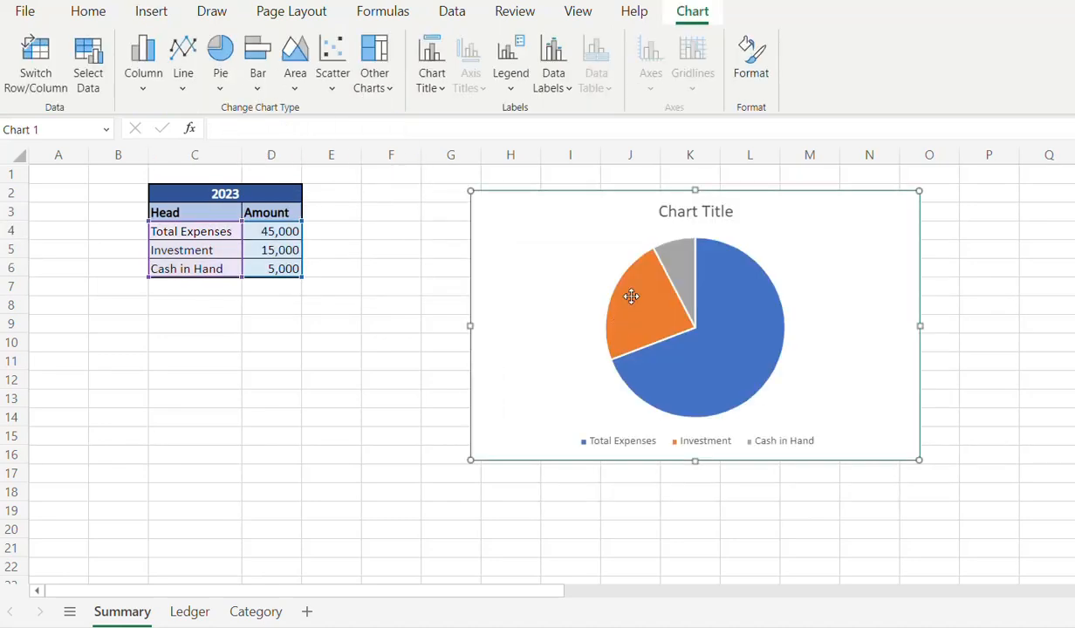
# Open the formatting options of the pie series and set its series name to 2023
pyautogui.rightClick(720, 391)
pyautogui.click(718, 350)
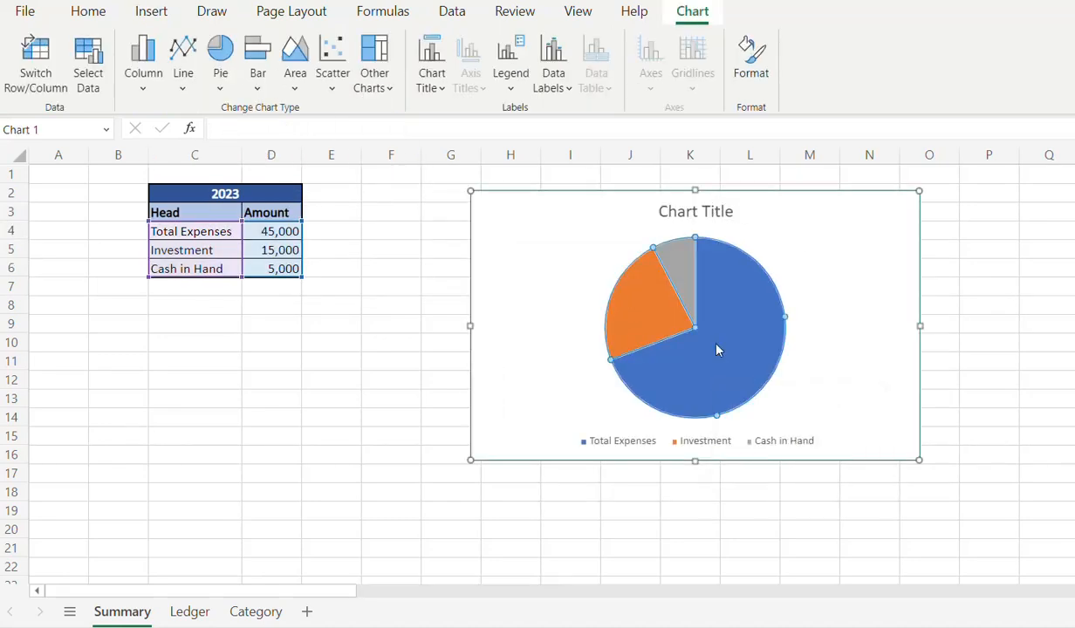
pyautogui.rightClick(717, 350)
pyautogui.click(736, 425)
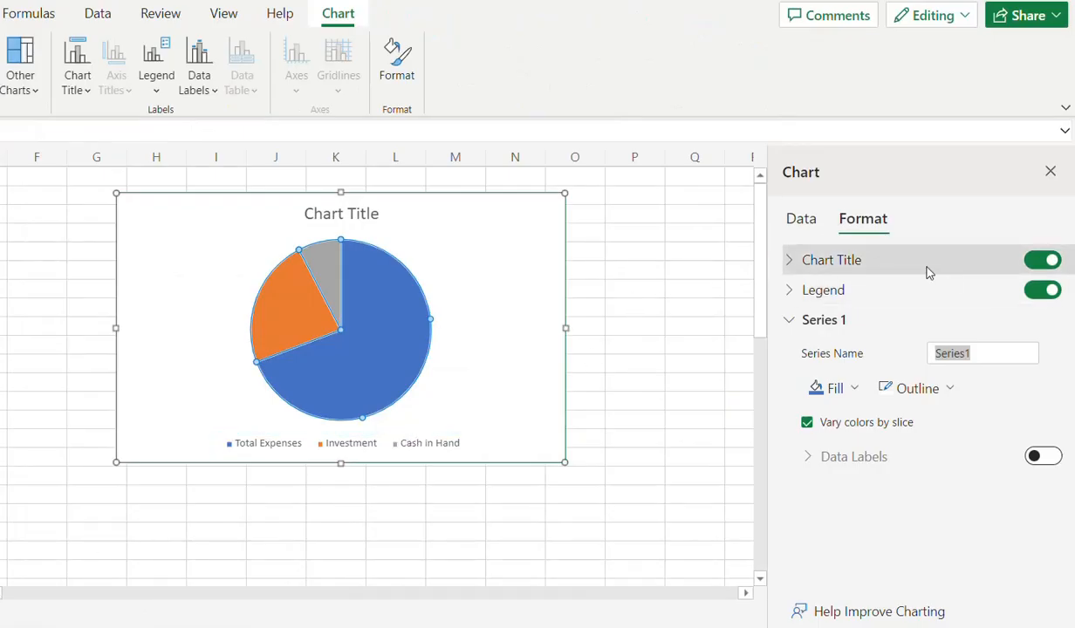
pyautogui.click(982, 349)
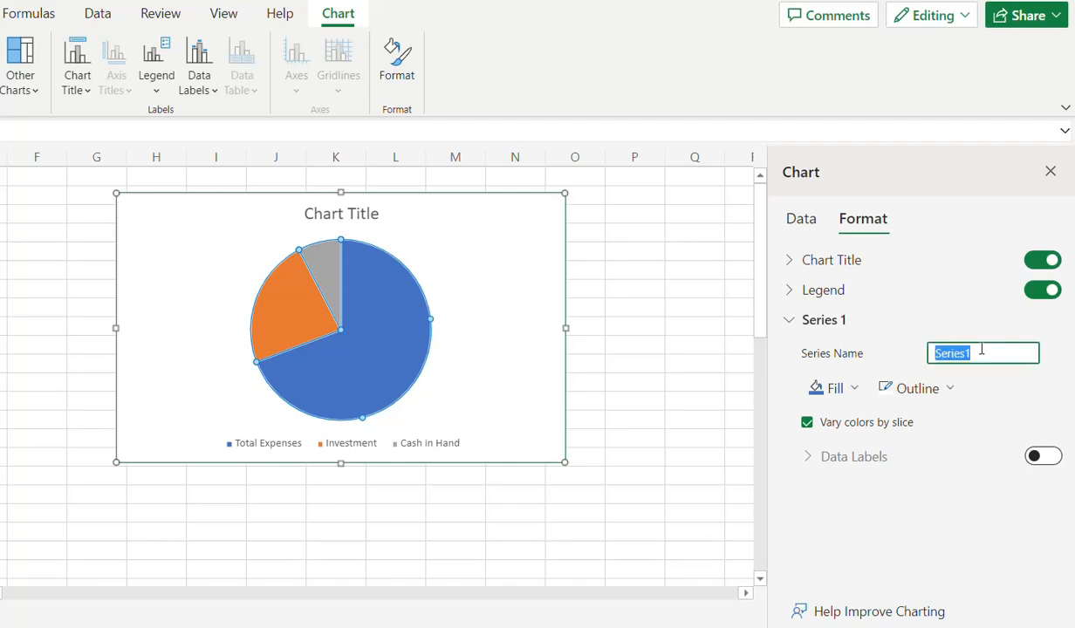
pyautogui.write('2023')
# Turn on data labels for the pie series, showing category name, percentage and legend key but not the value, and close the formatting options
pyautogui.click(1043, 458)
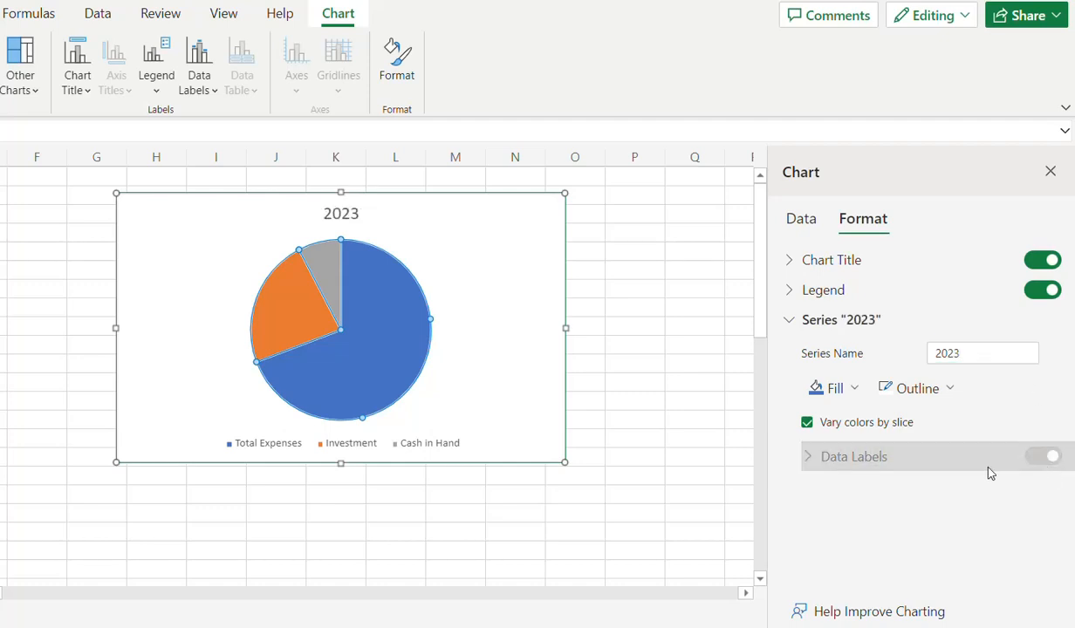
pyautogui.click(817, 460)
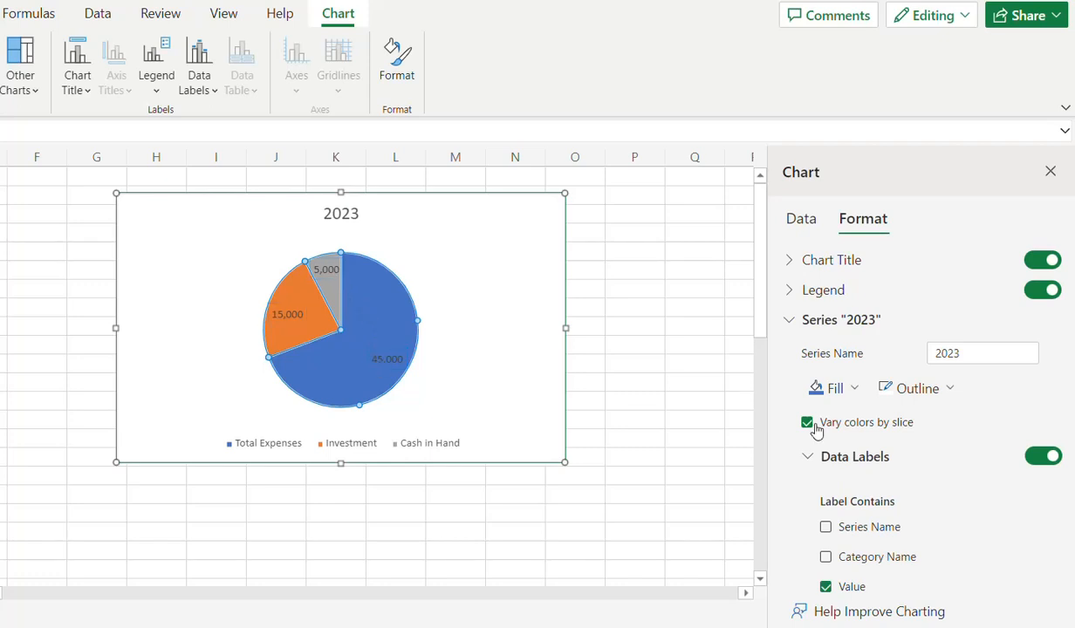
pyautogui.scroll(-2, 822, 436)
pyautogui.scroll(-2, 822, 442)
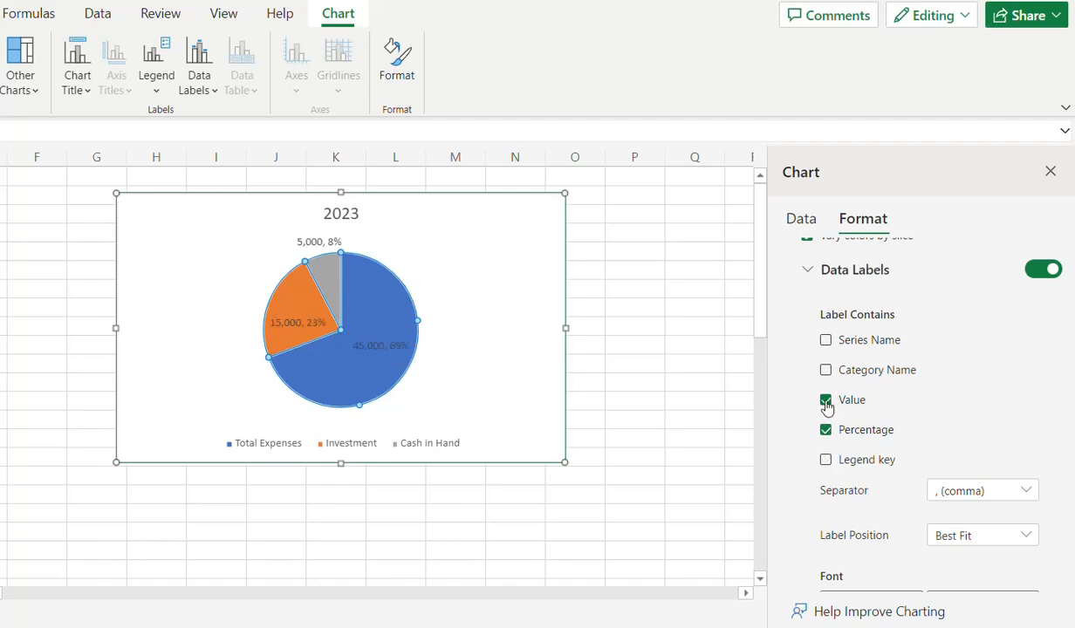
pyautogui.click(826, 401)
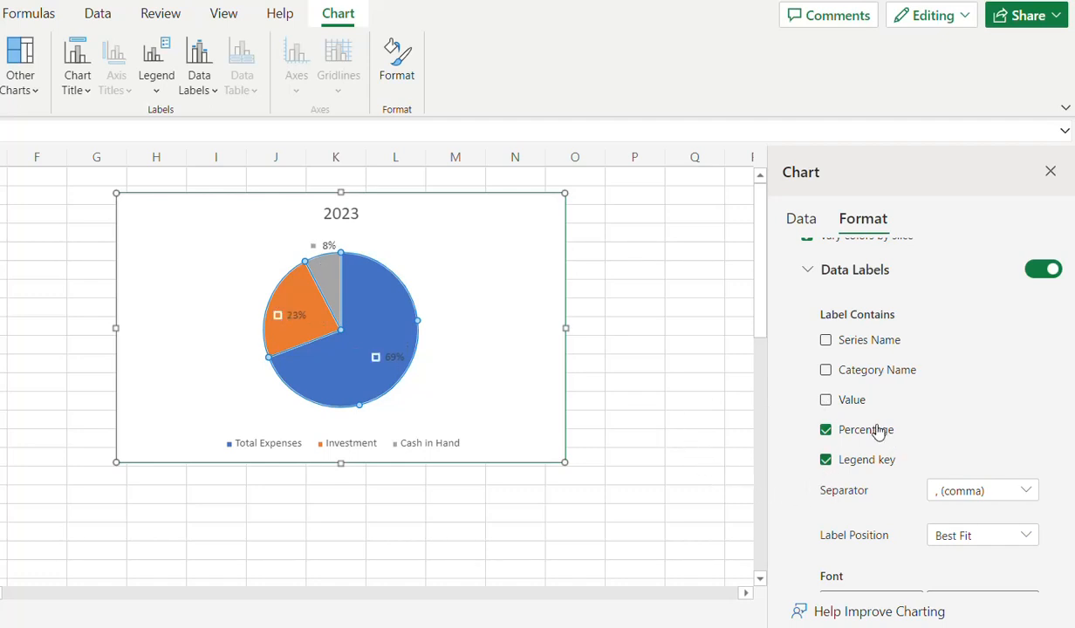
pyautogui.click(826, 370)
pyautogui.scroll(-3, 800, 391)
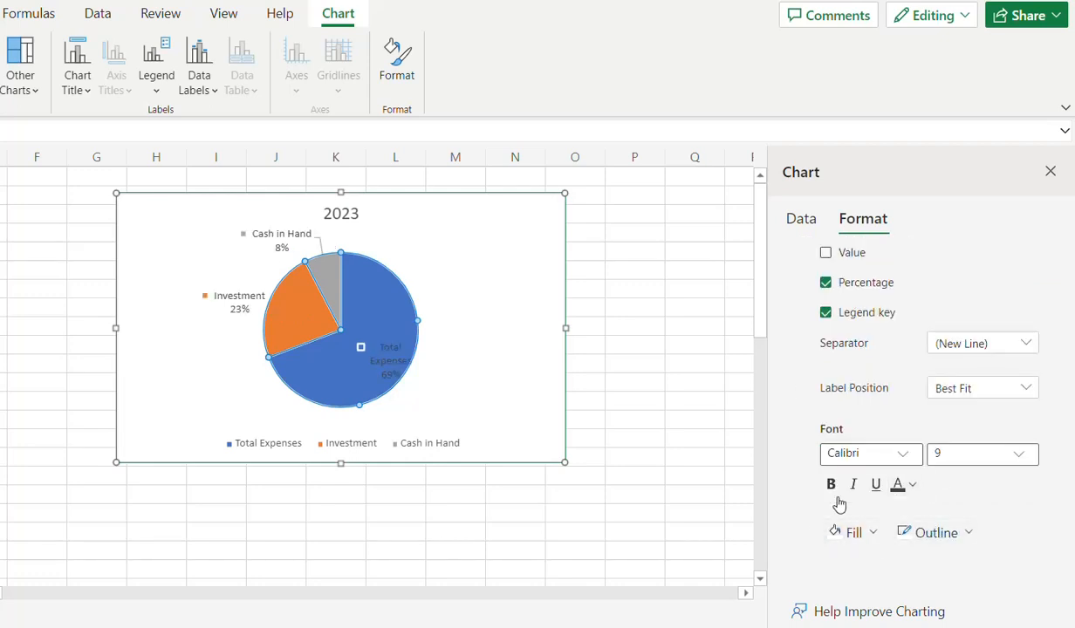
pyautogui.scroll(4, 857, 464)
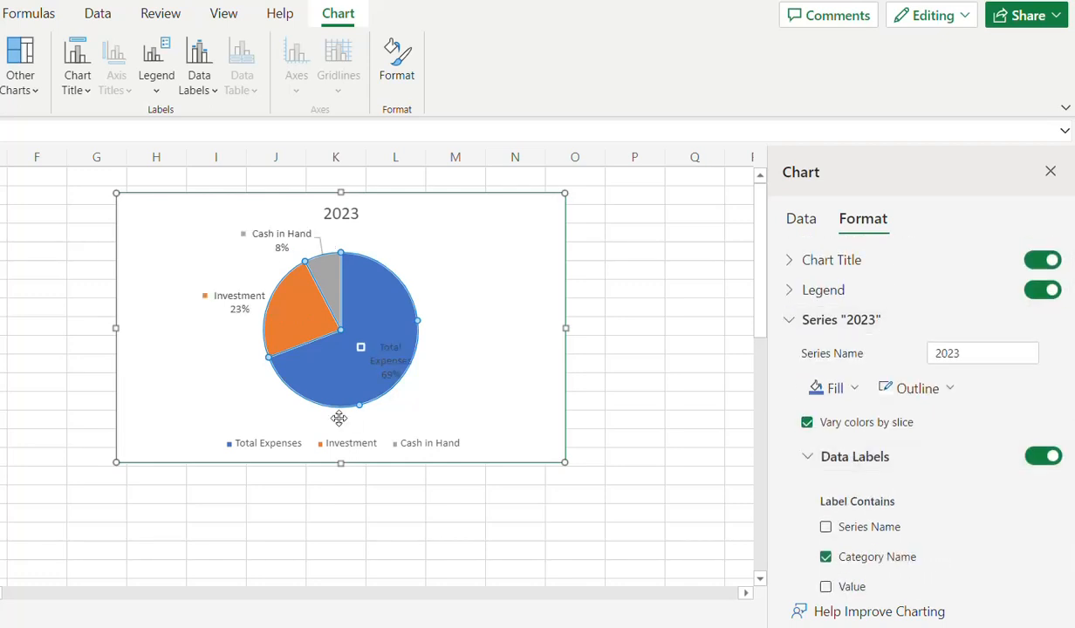
pyautogui.click(1052, 173)
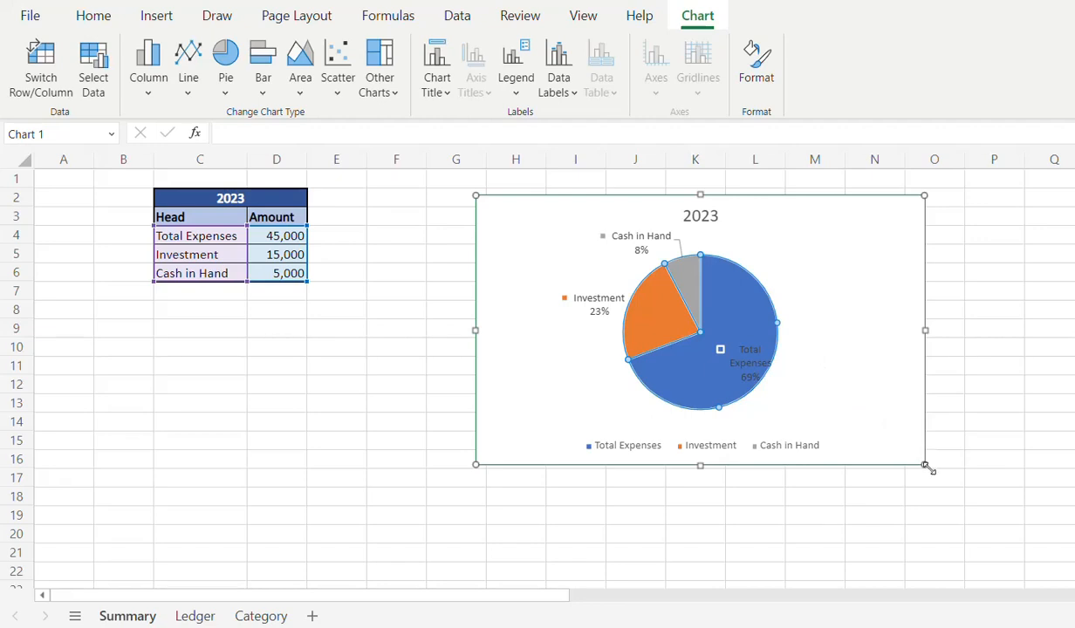
# Shrink the pie chart on the Summary sheet so it ends at about row 11, and select the empty cell C15 below the table
pyautogui.moveTo(925, 465); pyautogui.dragTo(784, 379)
pyautogui.click(877, 365)
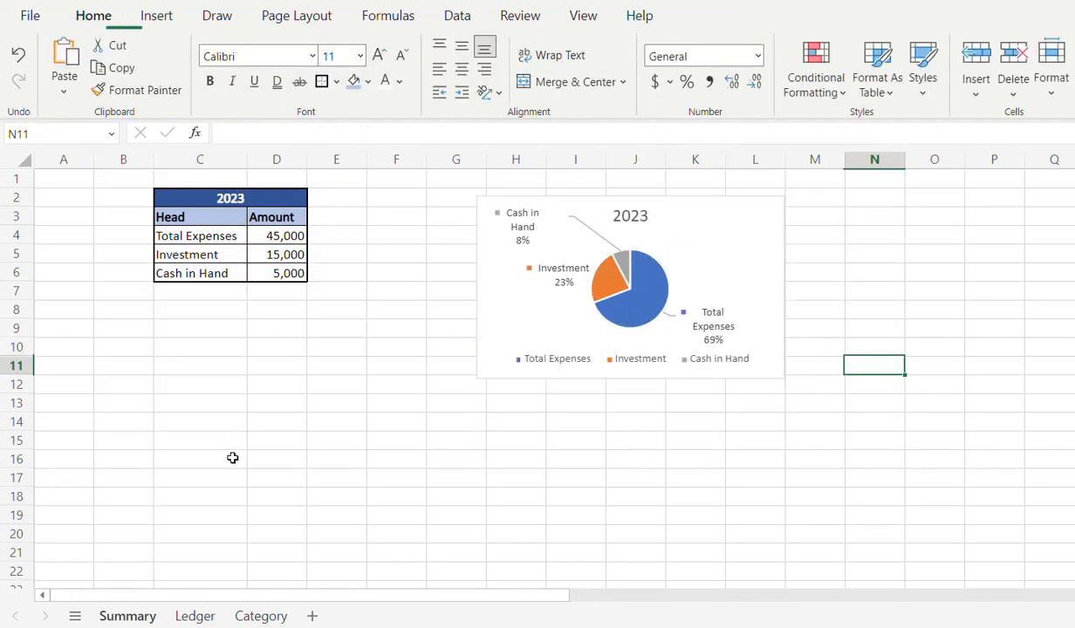
pyautogui.scroll(-2, 196, 452)
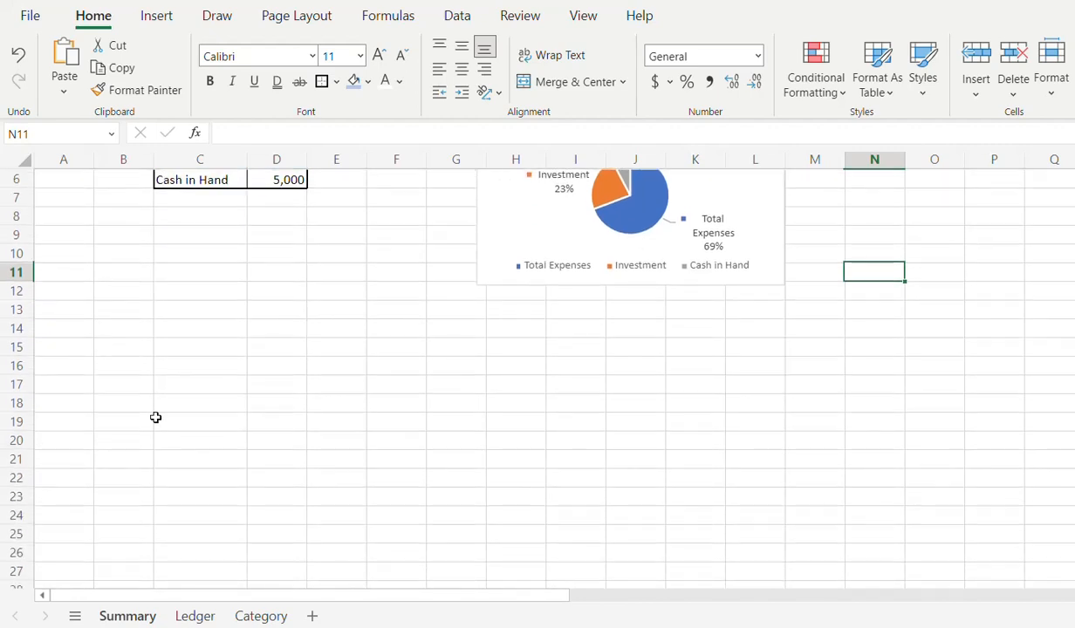
pyautogui.scroll(2, 156, 417)
pyautogui.click(140, 384)
pyautogui.click(163, 439)
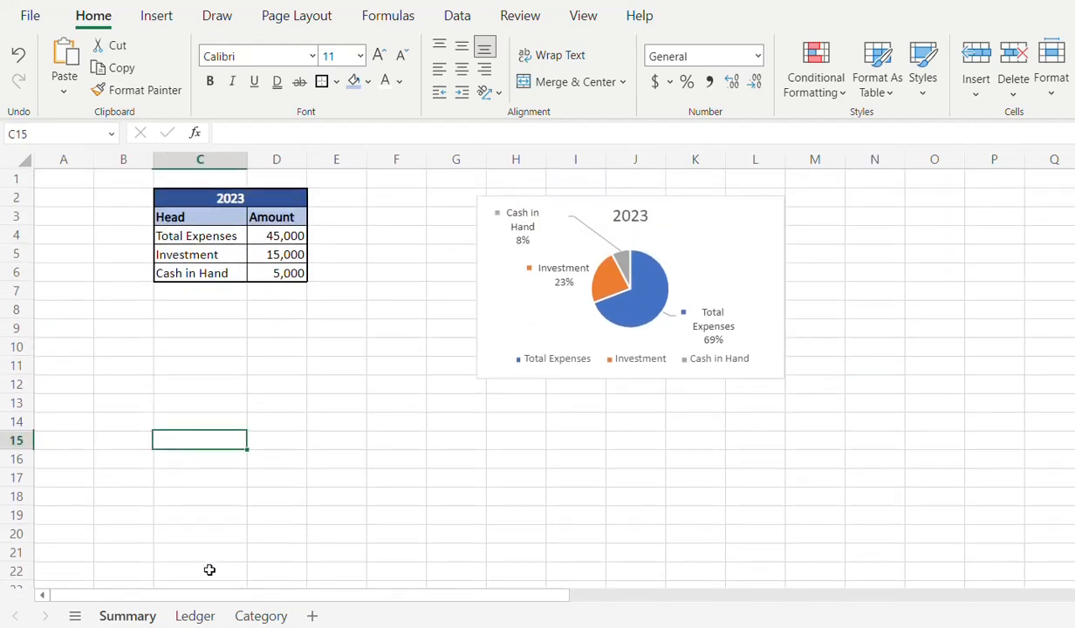
# Start creating a PivotTable from the expense Category and Amount data in G2:H6 of the Ledger sheet
pyautogui.click(204, 615)
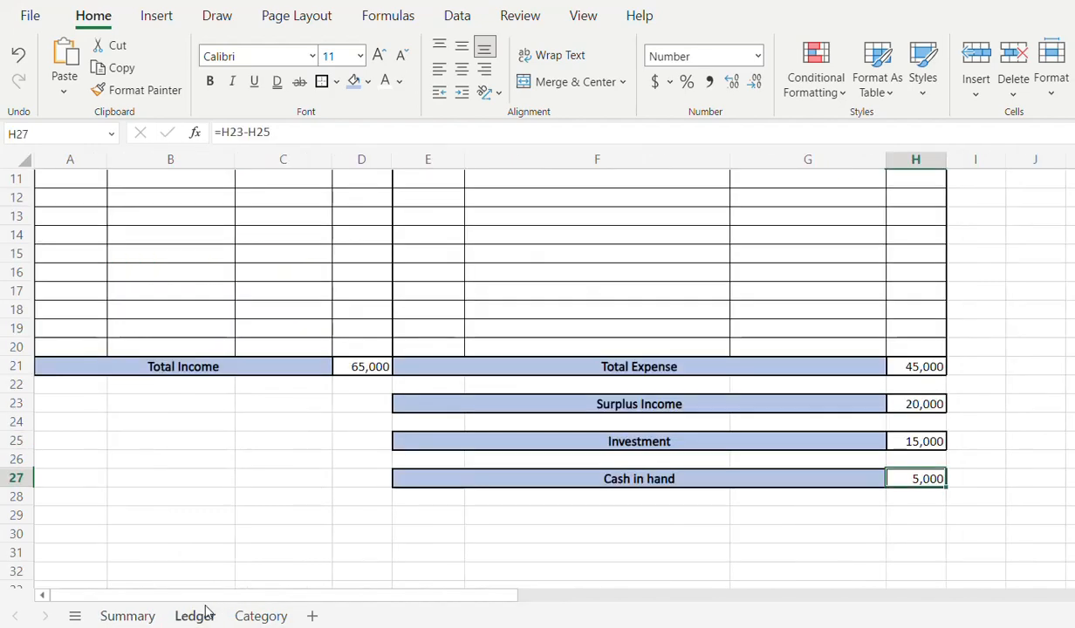
pyautogui.scroll(3, 324, 473)
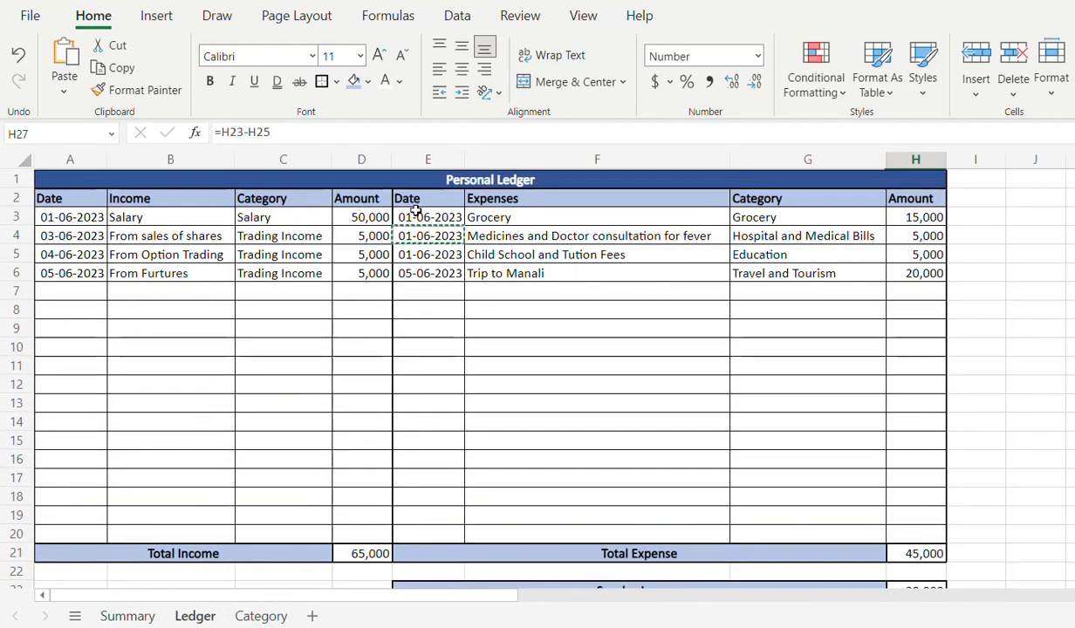
pyautogui.moveTo(415, 202); pyautogui.dragTo(912, 276)
pyautogui.click(534, 210)
pyautogui.click(583, 201)
pyautogui.click(794, 228)
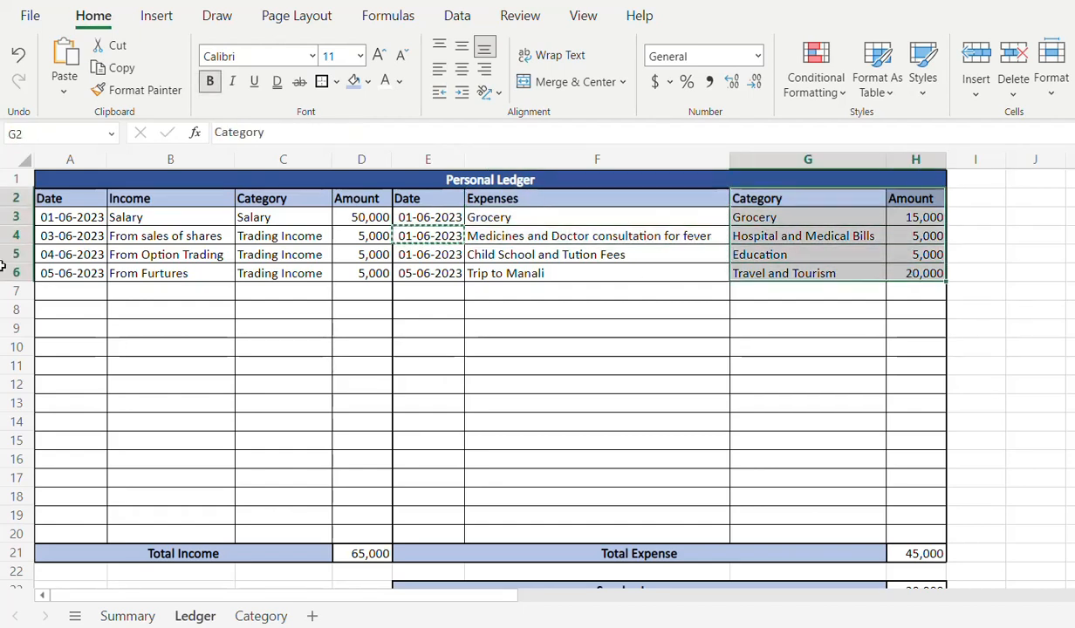
pyautogui.click(170, 17)
pyautogui.click(35, 63)
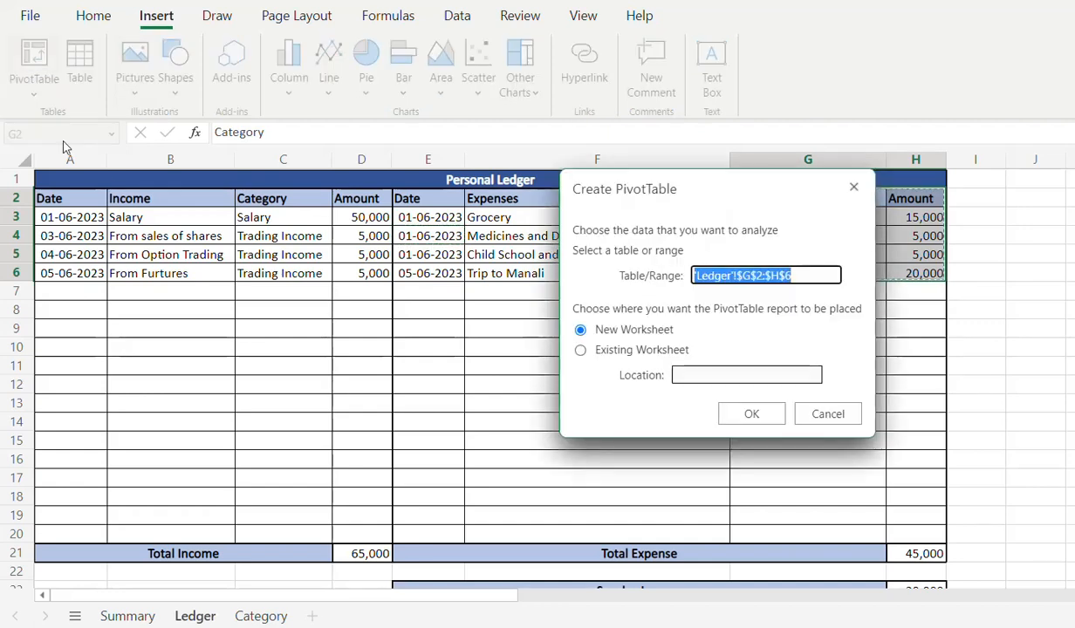
# Place the PivotTable in the existing worksheet at cell C15 of the Summary sheet and create it
pyautogui.click(581, 350)
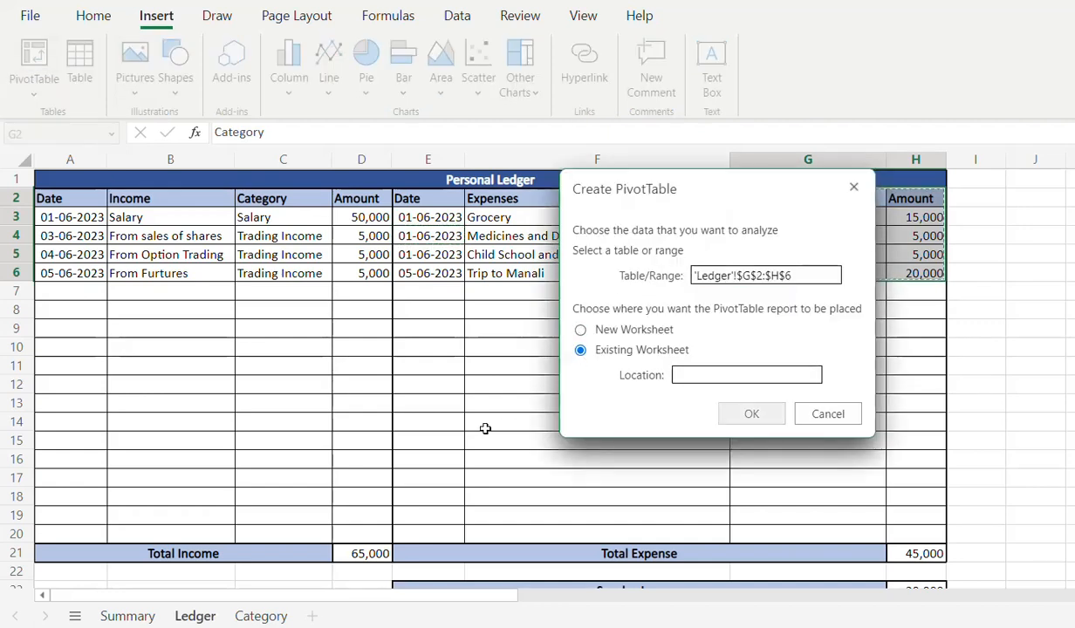
pyautogui.click(128, 615)
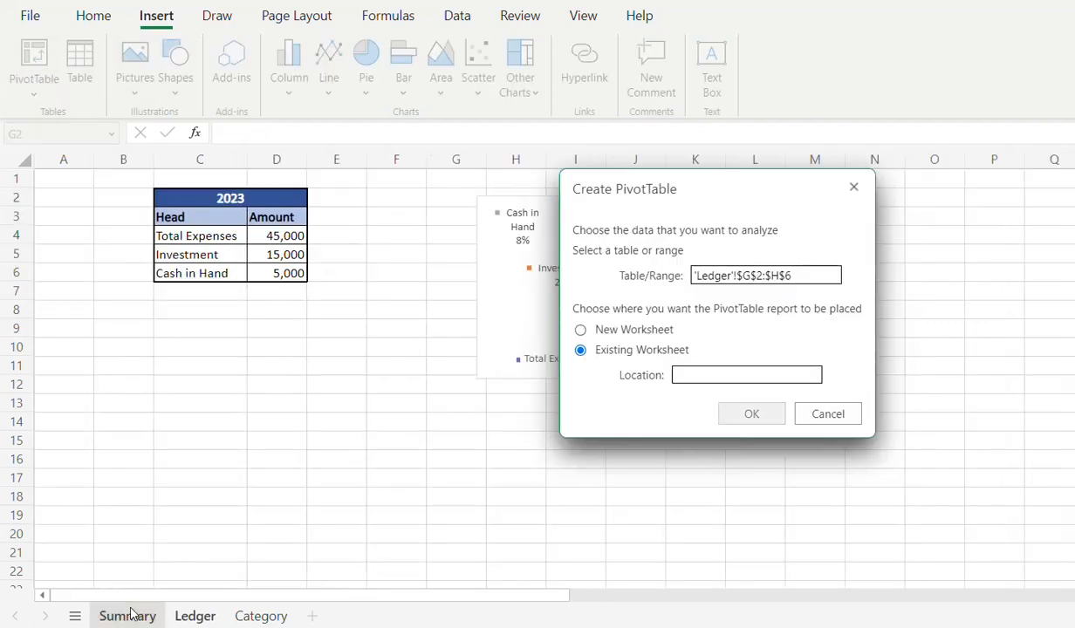
pyautogui.click(163, 441)
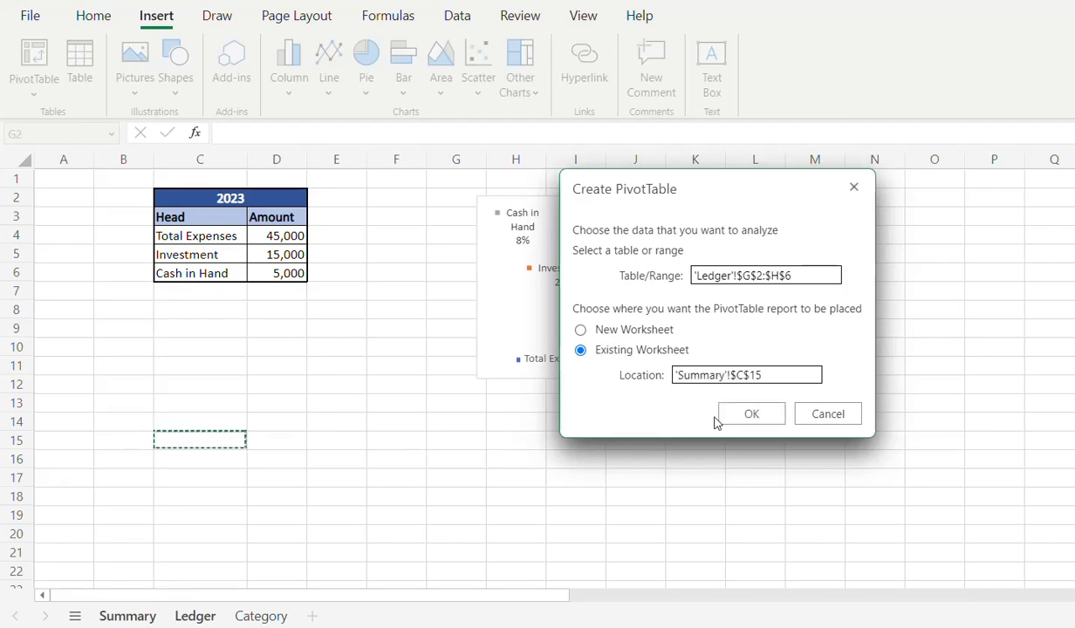
pyautogui.click(744, 416)
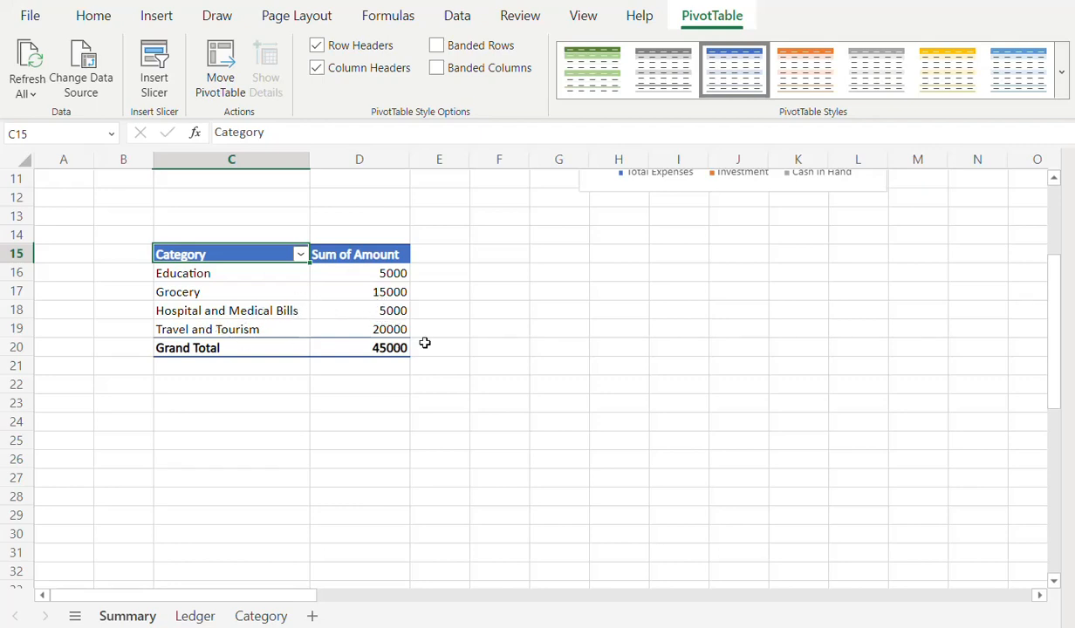
# Insert a 2-D clustered column chart from the PivotTable's categories and amounts in C16:D19
pyautogui.scroll(2, 314, 341)
pyautogui.moveTo(288, 366); pyautogui.dragTo(374, 418)
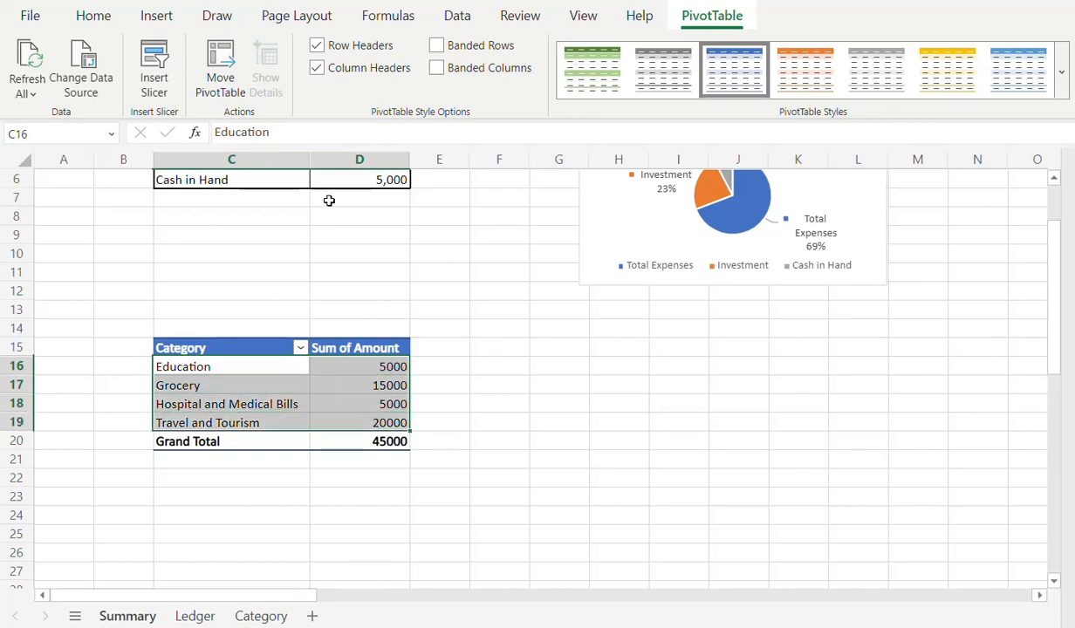
pyautogui.click(156, 16)
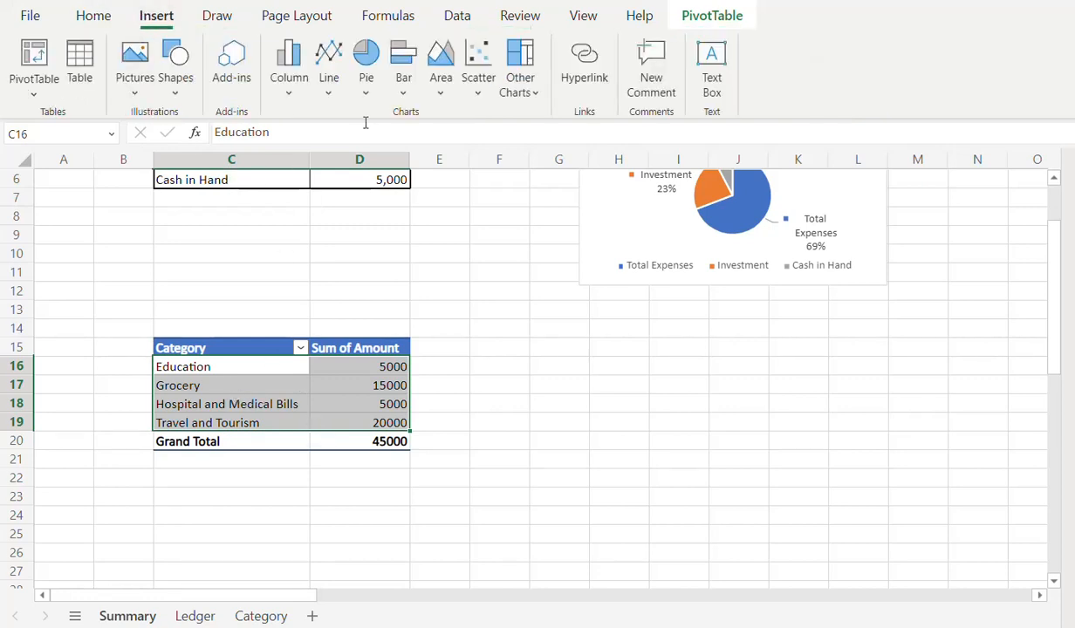
pyautogui.click(289, 94)
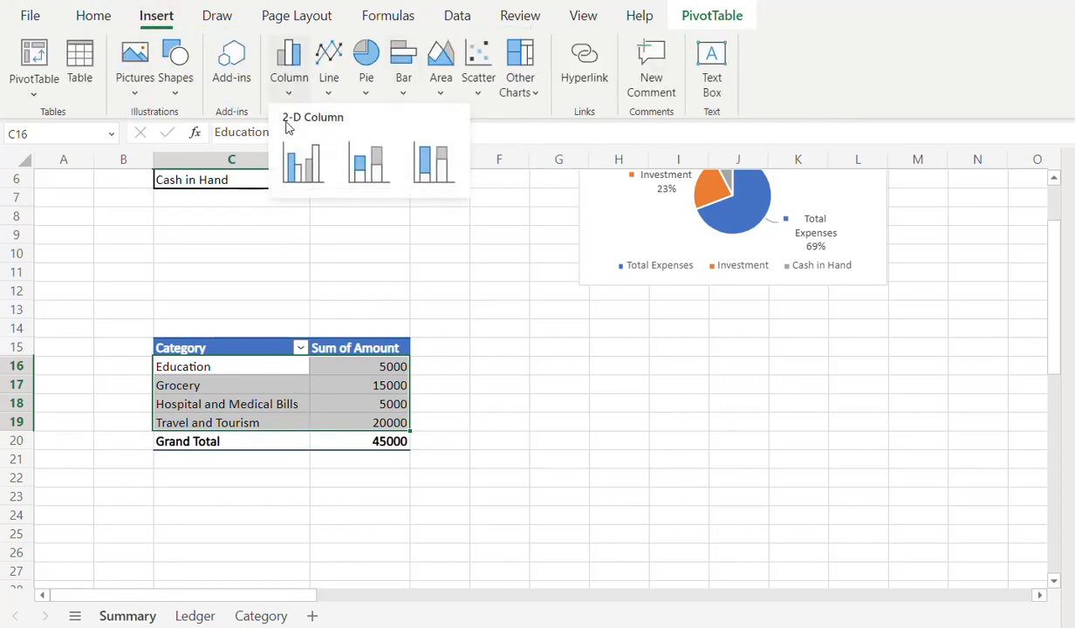
pyautogui.click(297, 172)
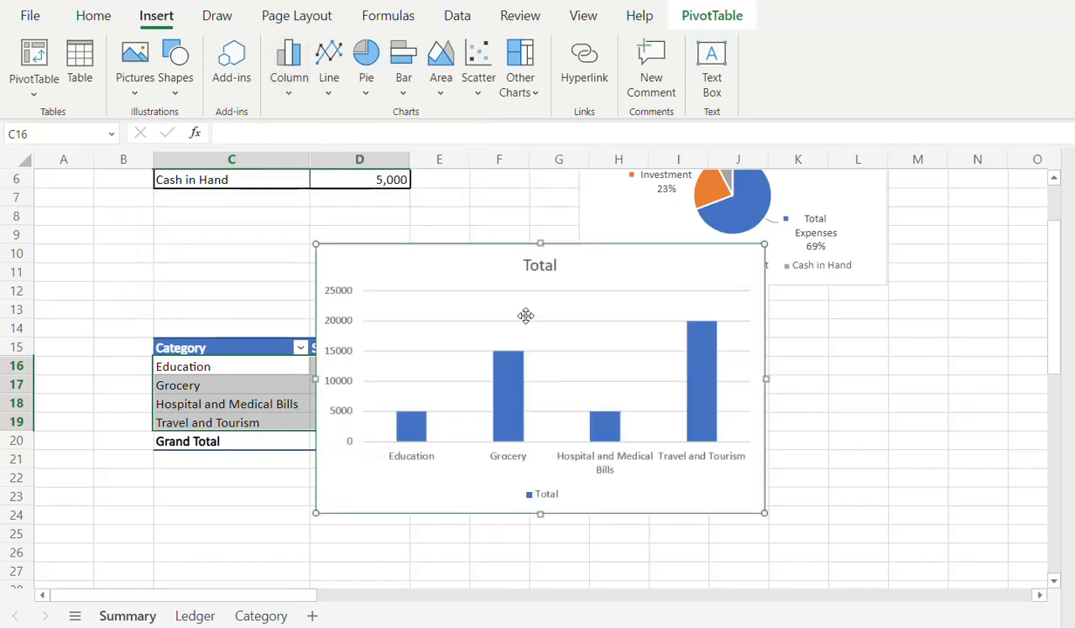
# Shrink the column chart and position it beside the PivotTable, directly below the pie chart
pyautogui.moveTo(497, 250); pyautogui.dragTo(679, 331)
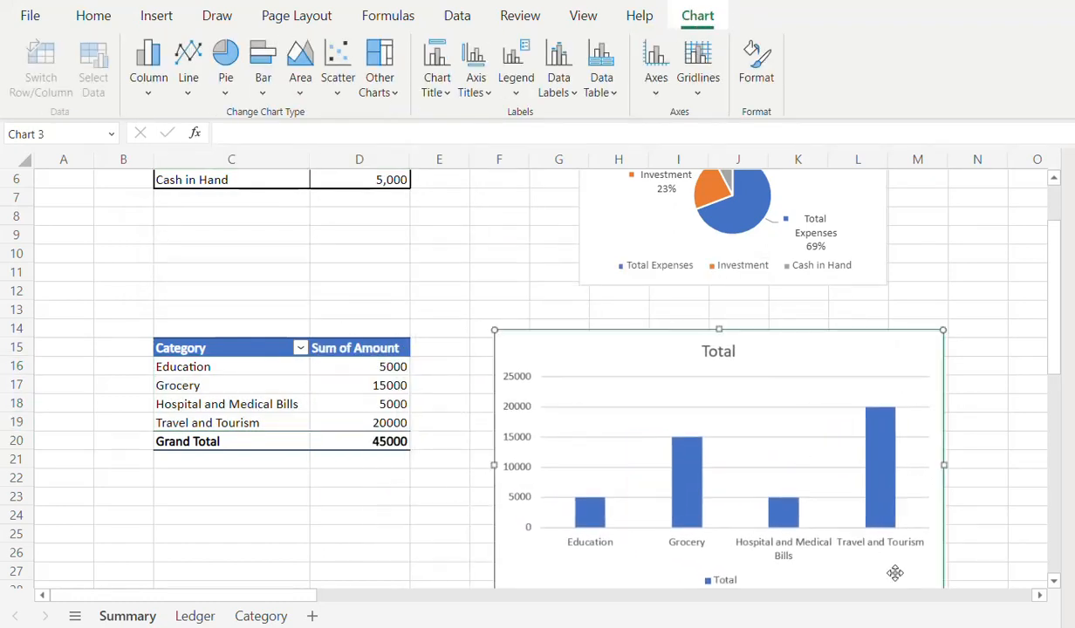
pyautogui.moveTo(768, 413); pyautogui.dragTo(768, 377)
pyautogui.moveTo(941, 562); pyautogui.dragTo(857, 526)
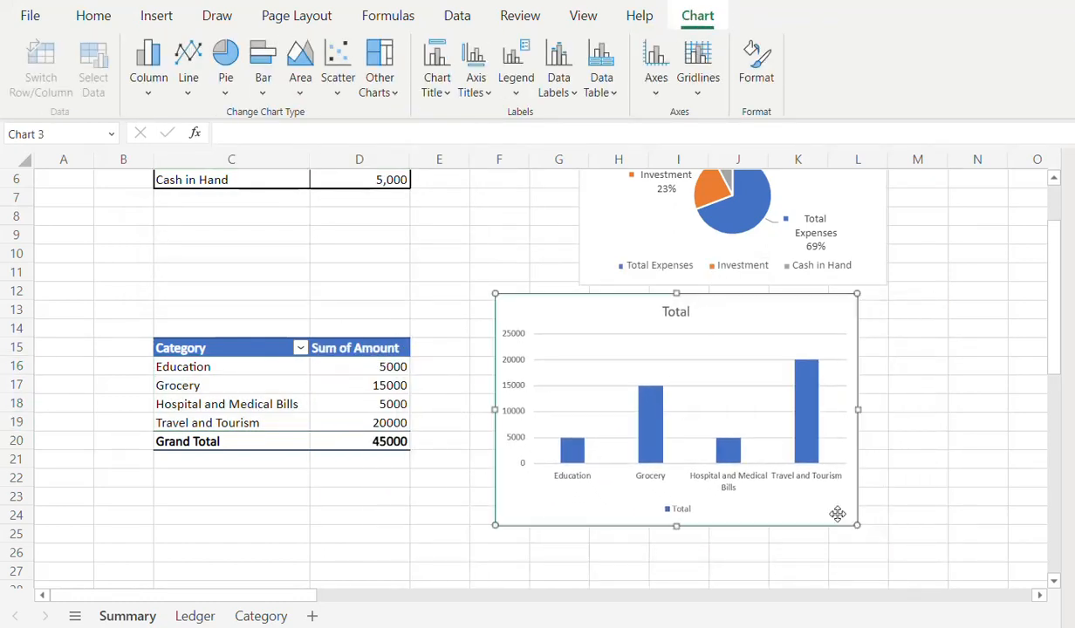
pyautogui.moveTo(634, 298); pyautogui.dragTo(672, 313)
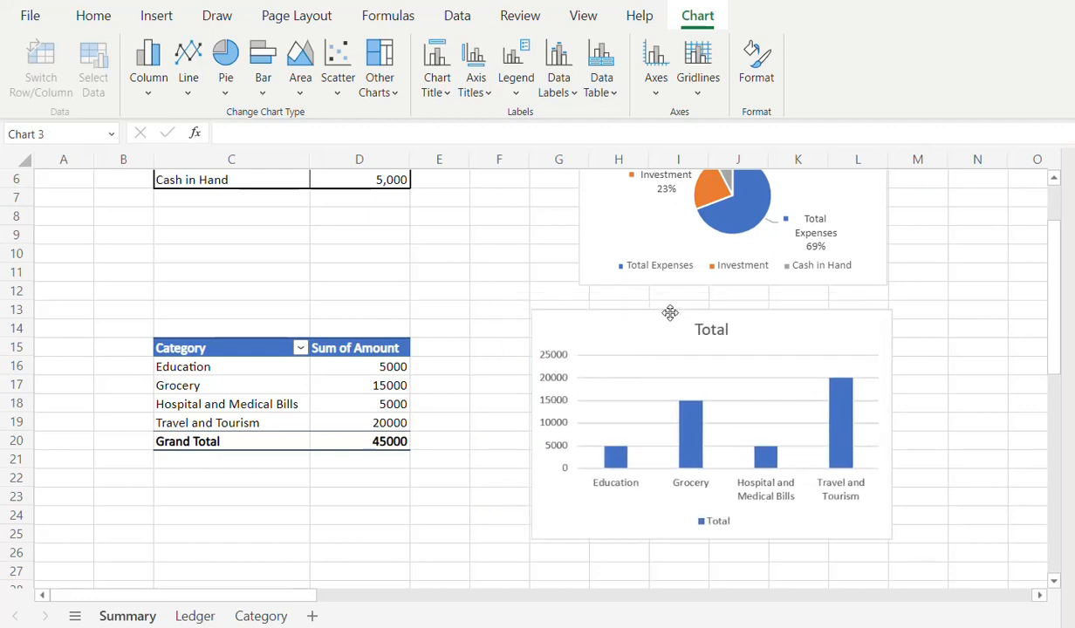
# Open the column chart's formatting options and set its chart title to Expense Category
pyautogui.rightClick(746, 464)
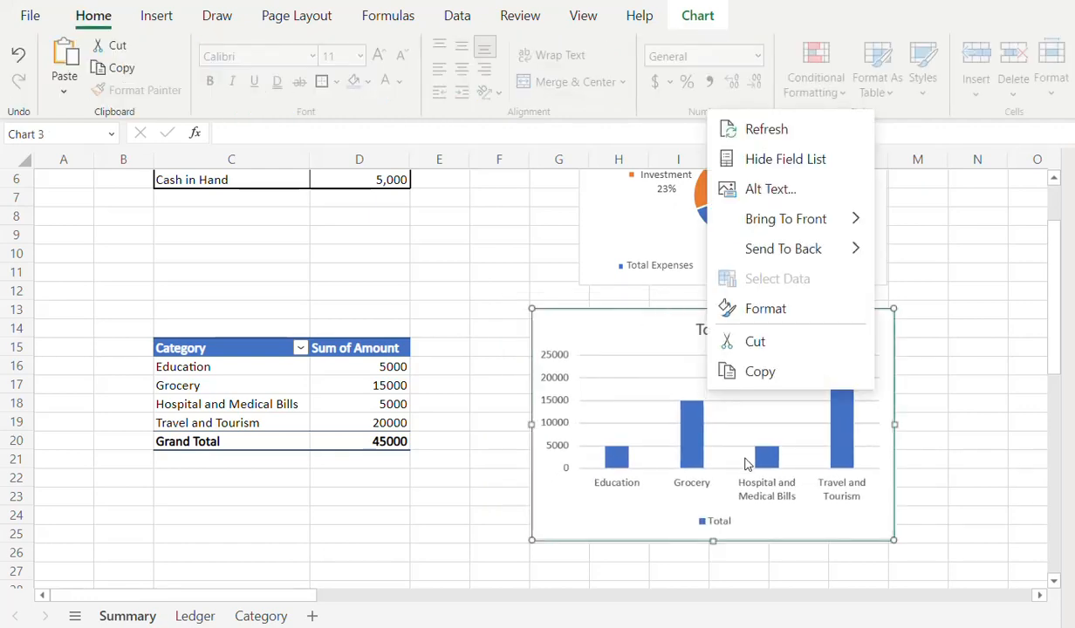
pyautogui.click(767, 312)
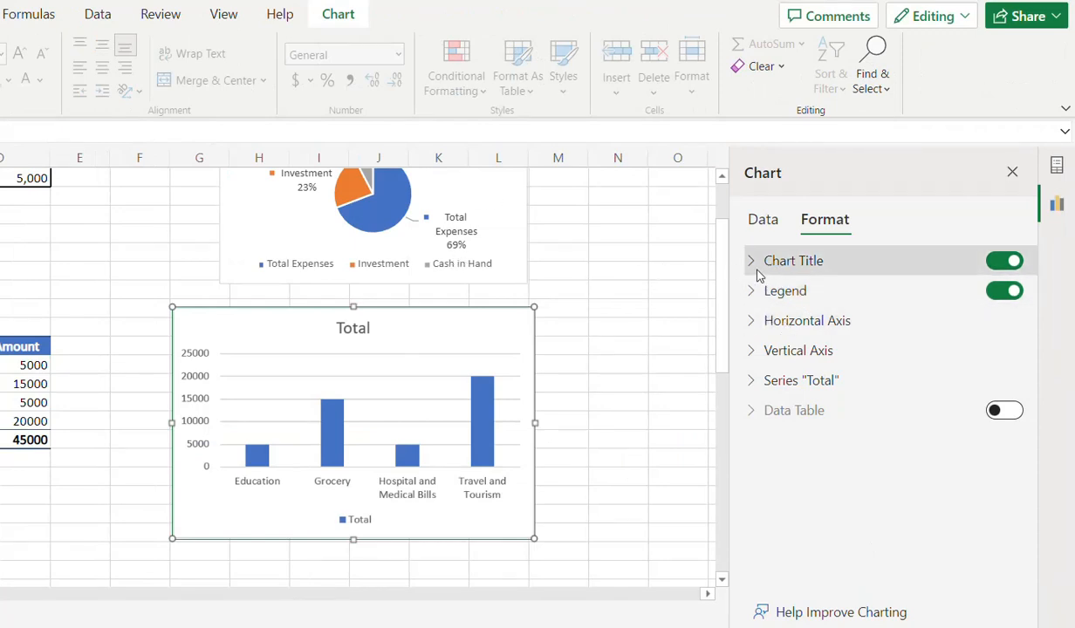
pyautogui.click(756, 266)
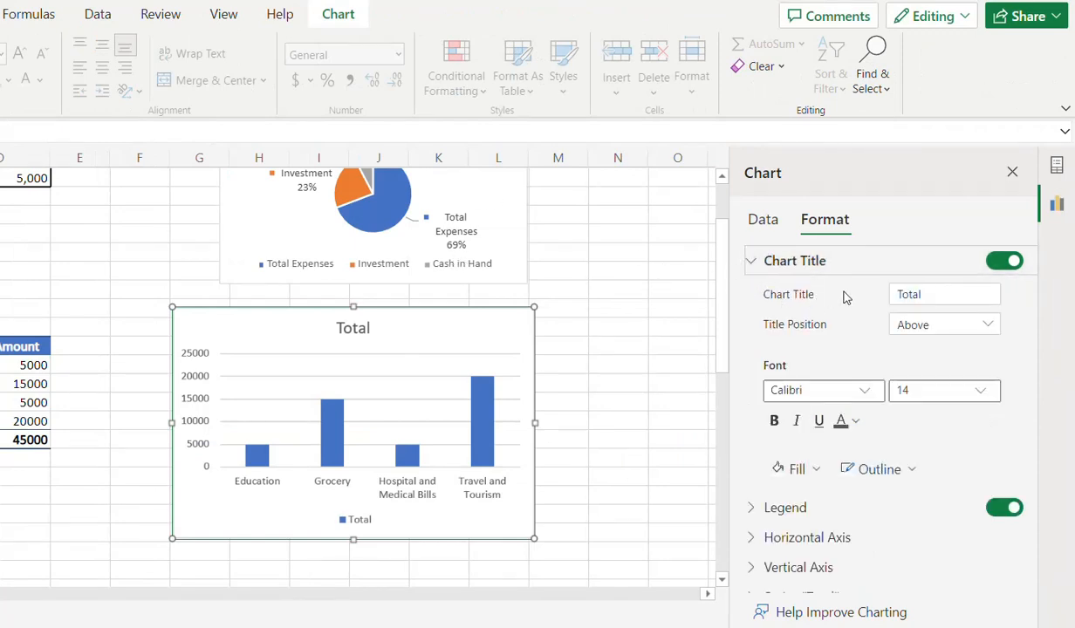
pyautogui.click(930, 293)
pyautogui.moveTo(930, 293); pyautogui.dragTo(897, 294)
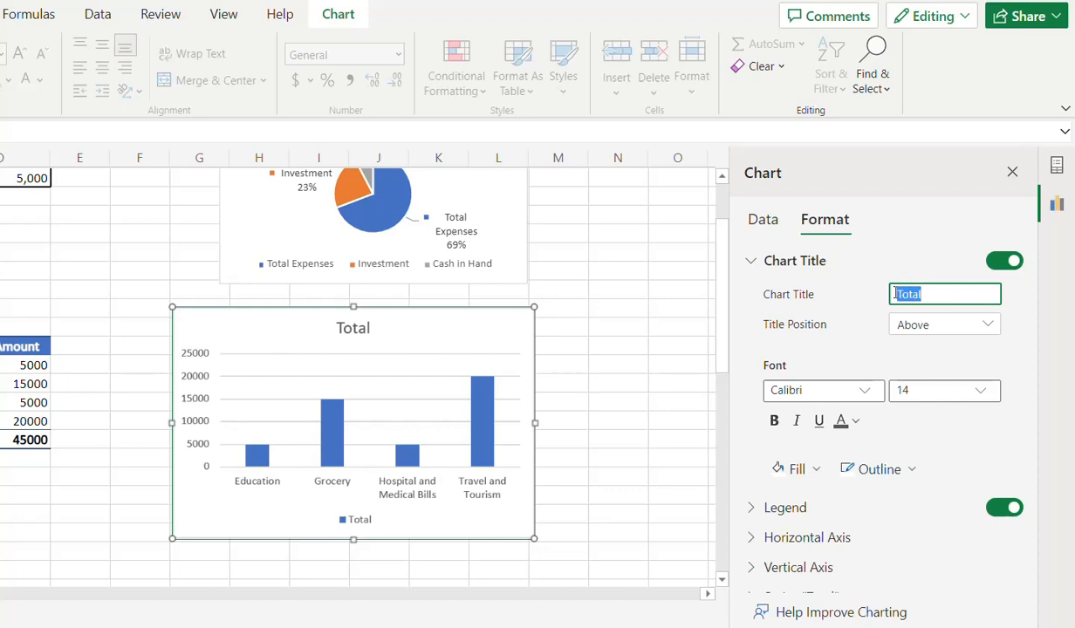
pyautogui.write('Expense Category')
pyautogui.press('Return')
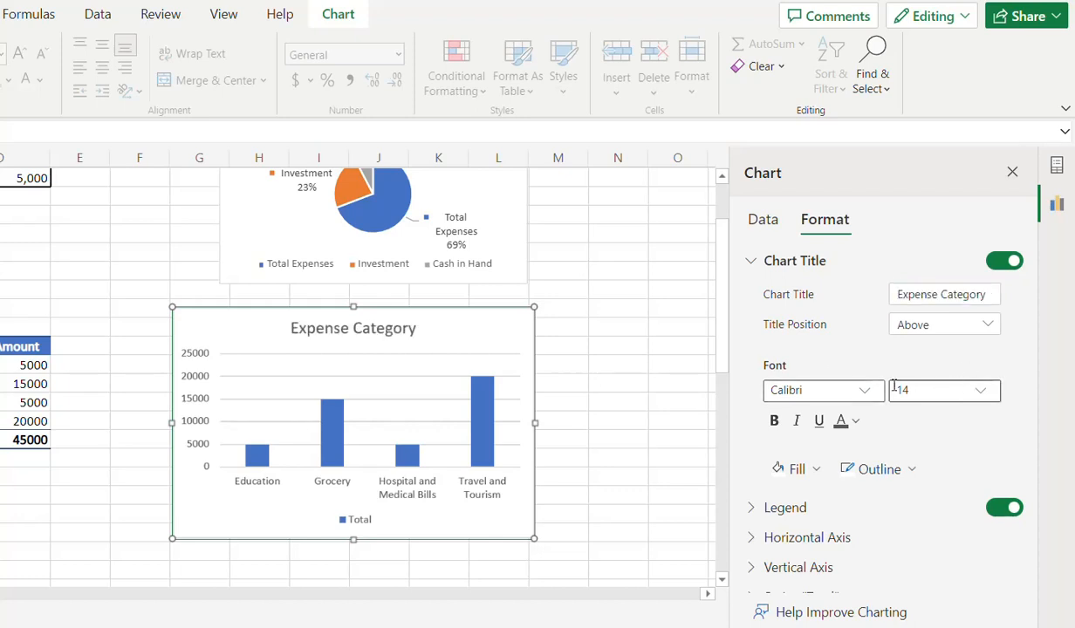
pyautogui.scroll(-2, 894, 387)
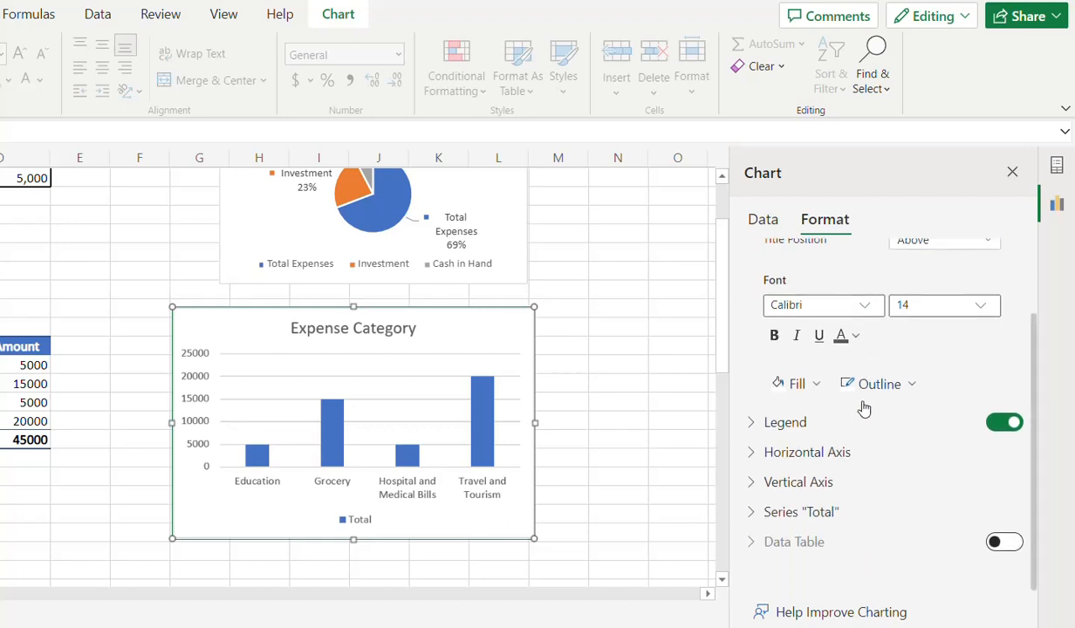
pyautogui.click(819, 386)
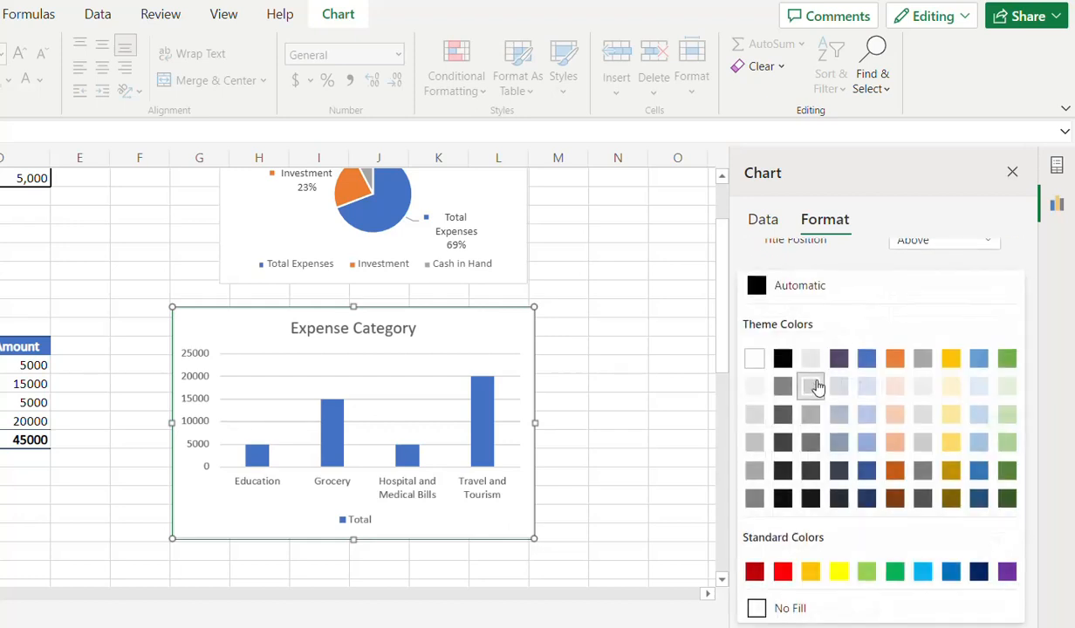
pyautogui.click(736, 253)
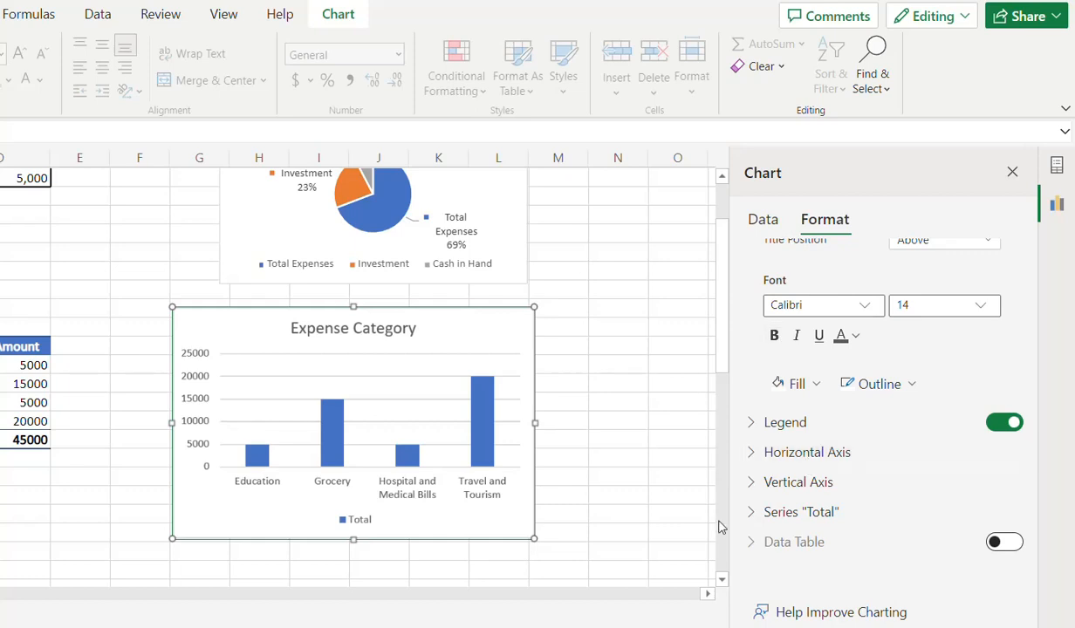
# Turn on the data table for the Expense Category chart and close the formatting options
pyautogui.click(1005, 542)
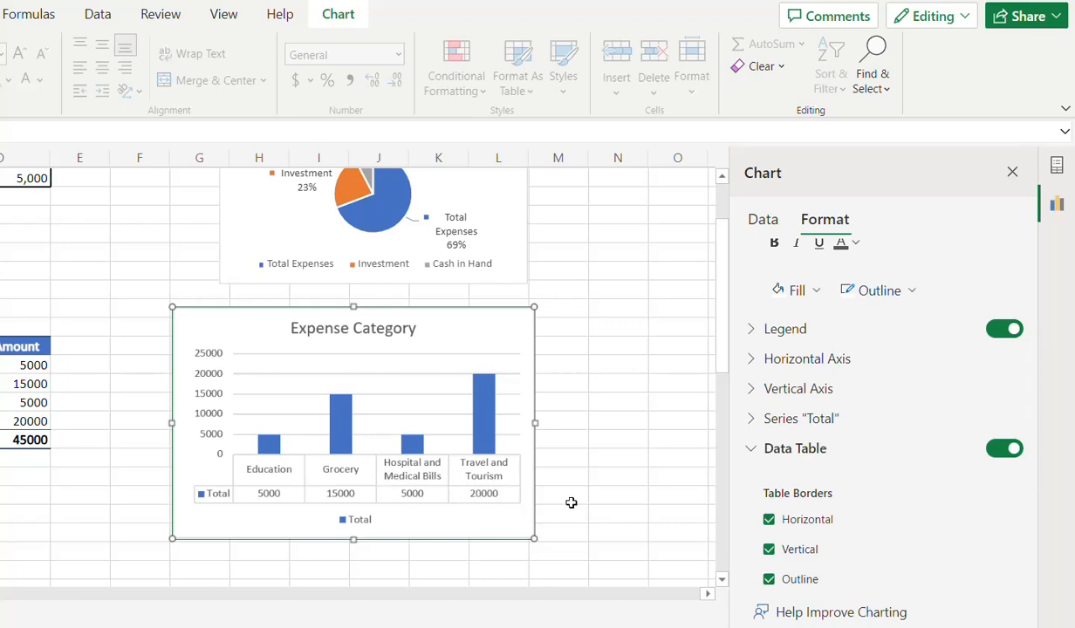
pyautogui.scroll(-3, 921, 508)
pyautogui.scroll(5, 958, 534)
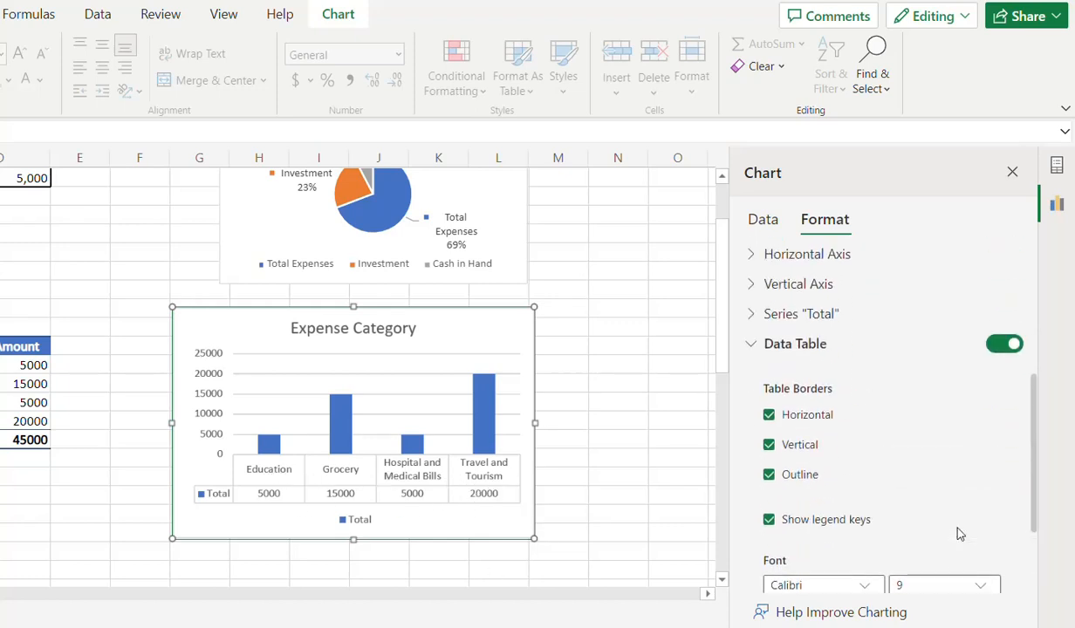
pyautogui.scroll(1, 816, 276)
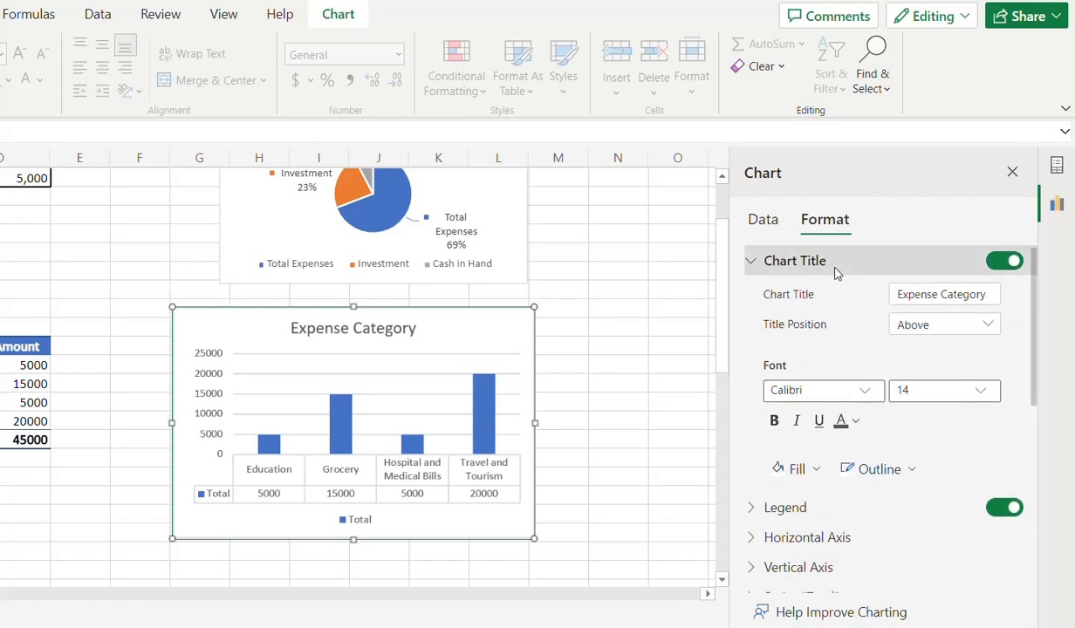
pyautogui.click(1013, 174)
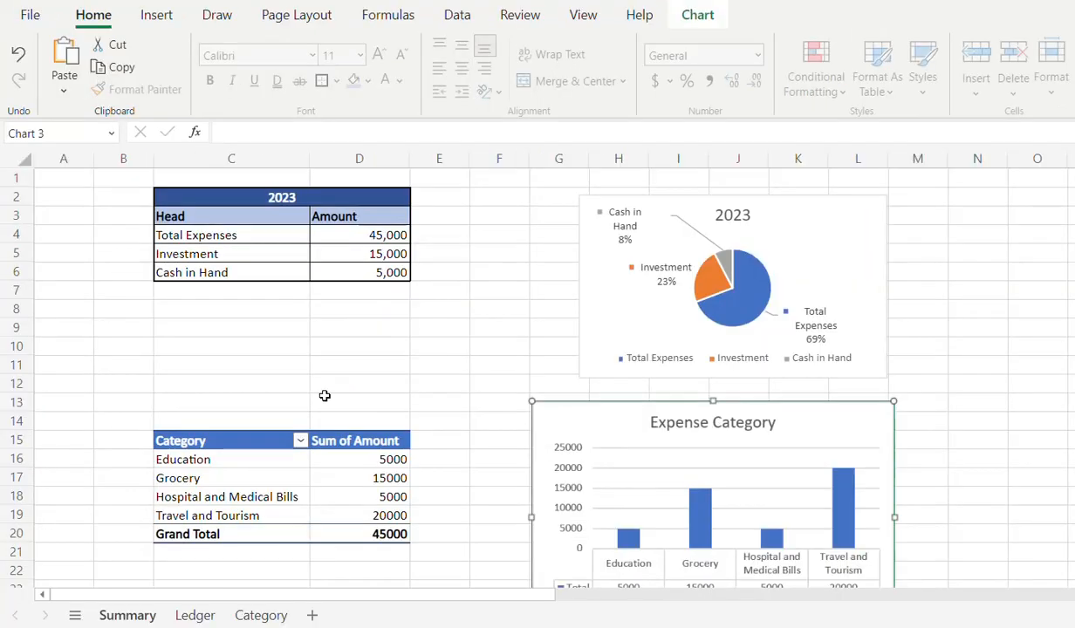